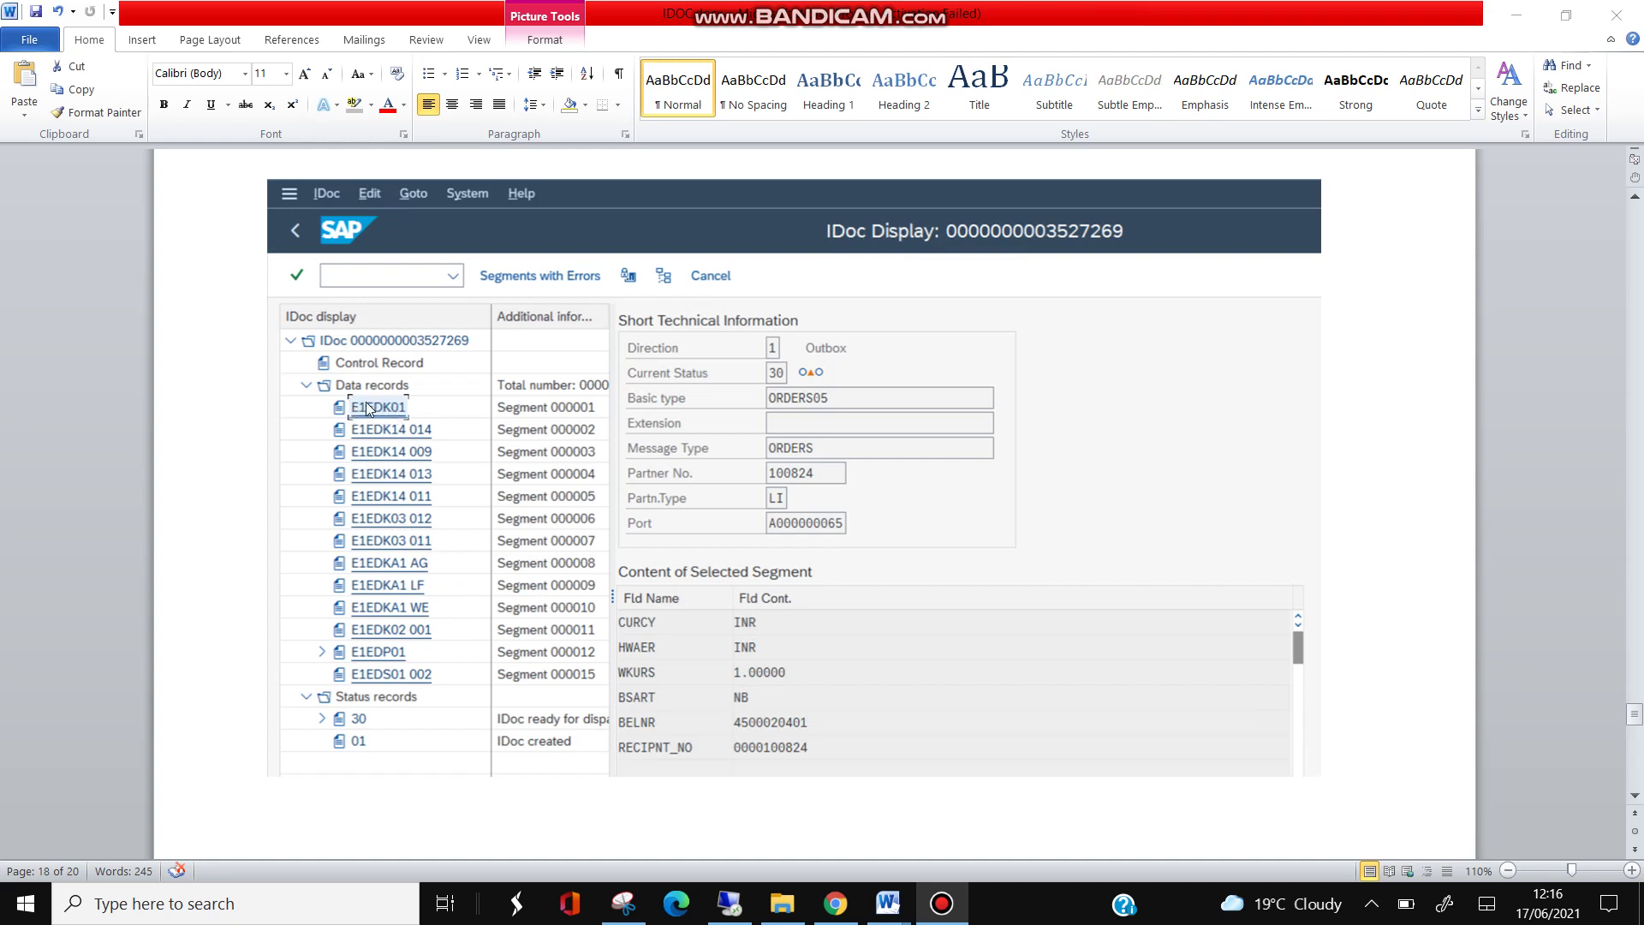
# In the Word notes, go to the outbound IDoc steps page and scroll to the ZIDC Processing Routines screenshot.
pyautogui.click(360, 410)
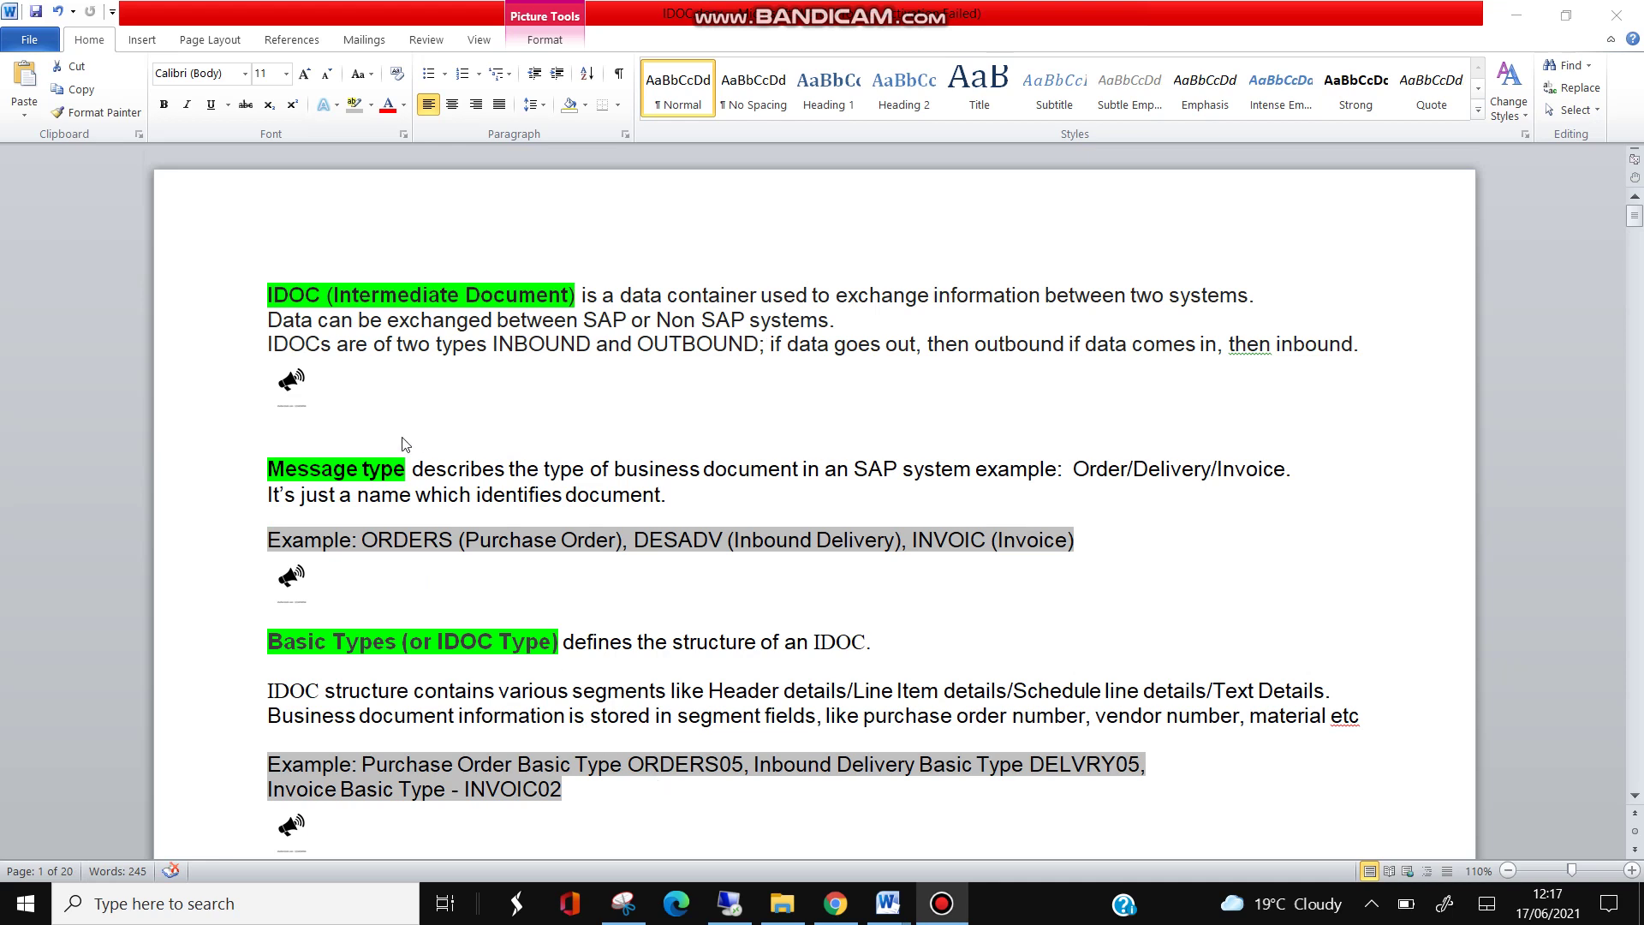
pyautogui.click(295, 380)
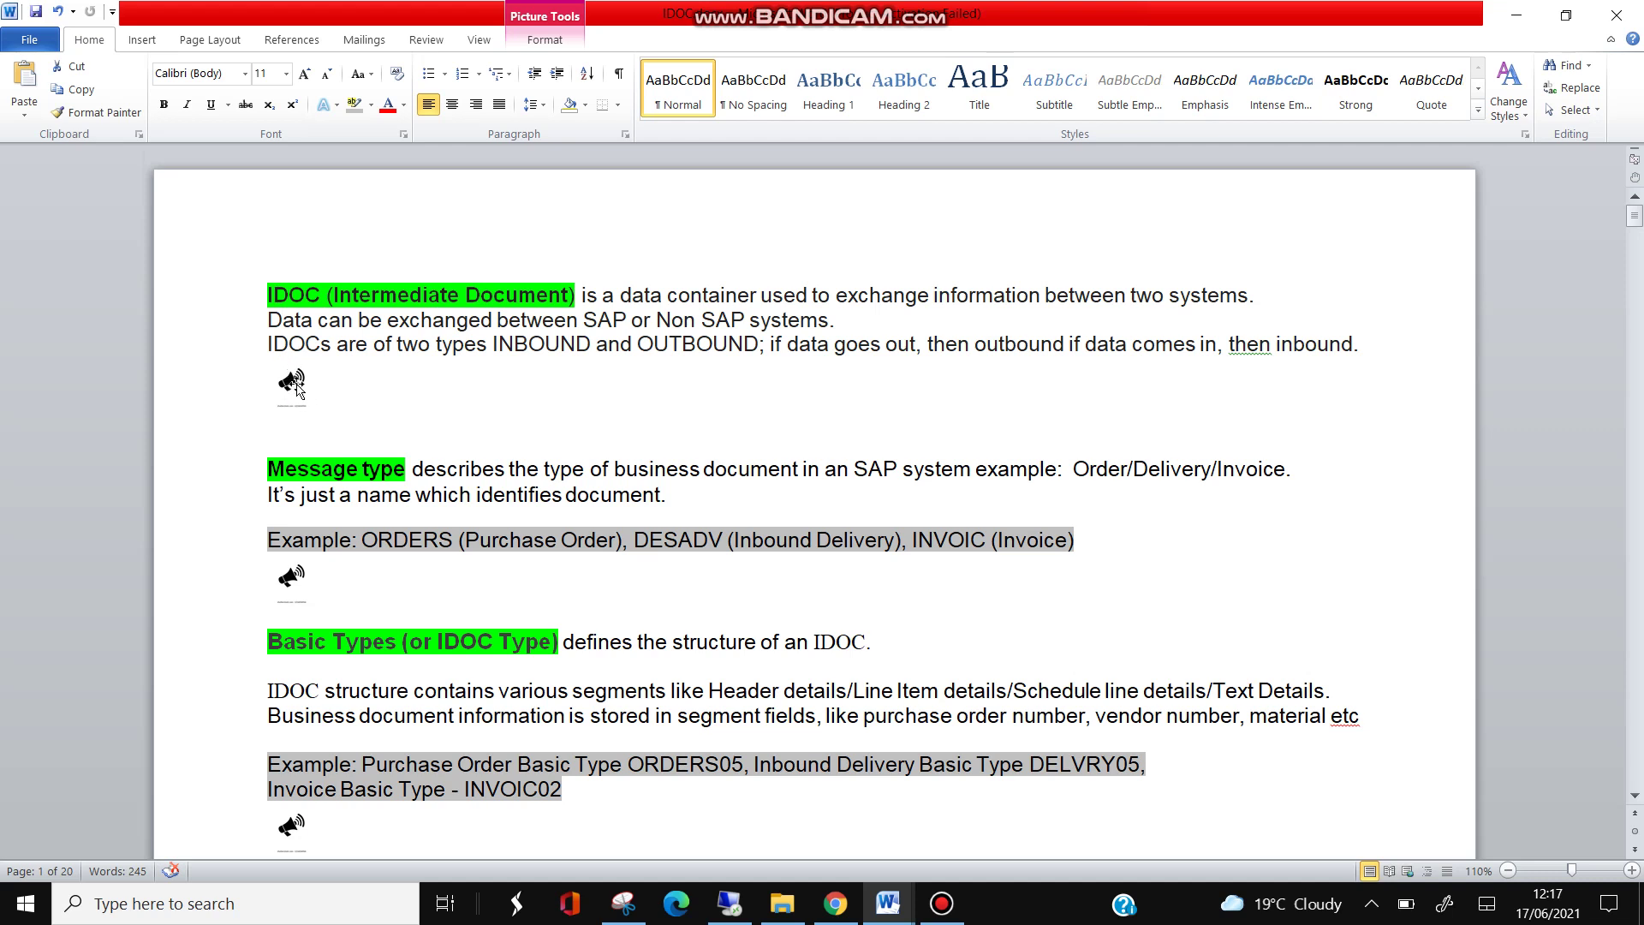
pyautogui.press('pagedown')
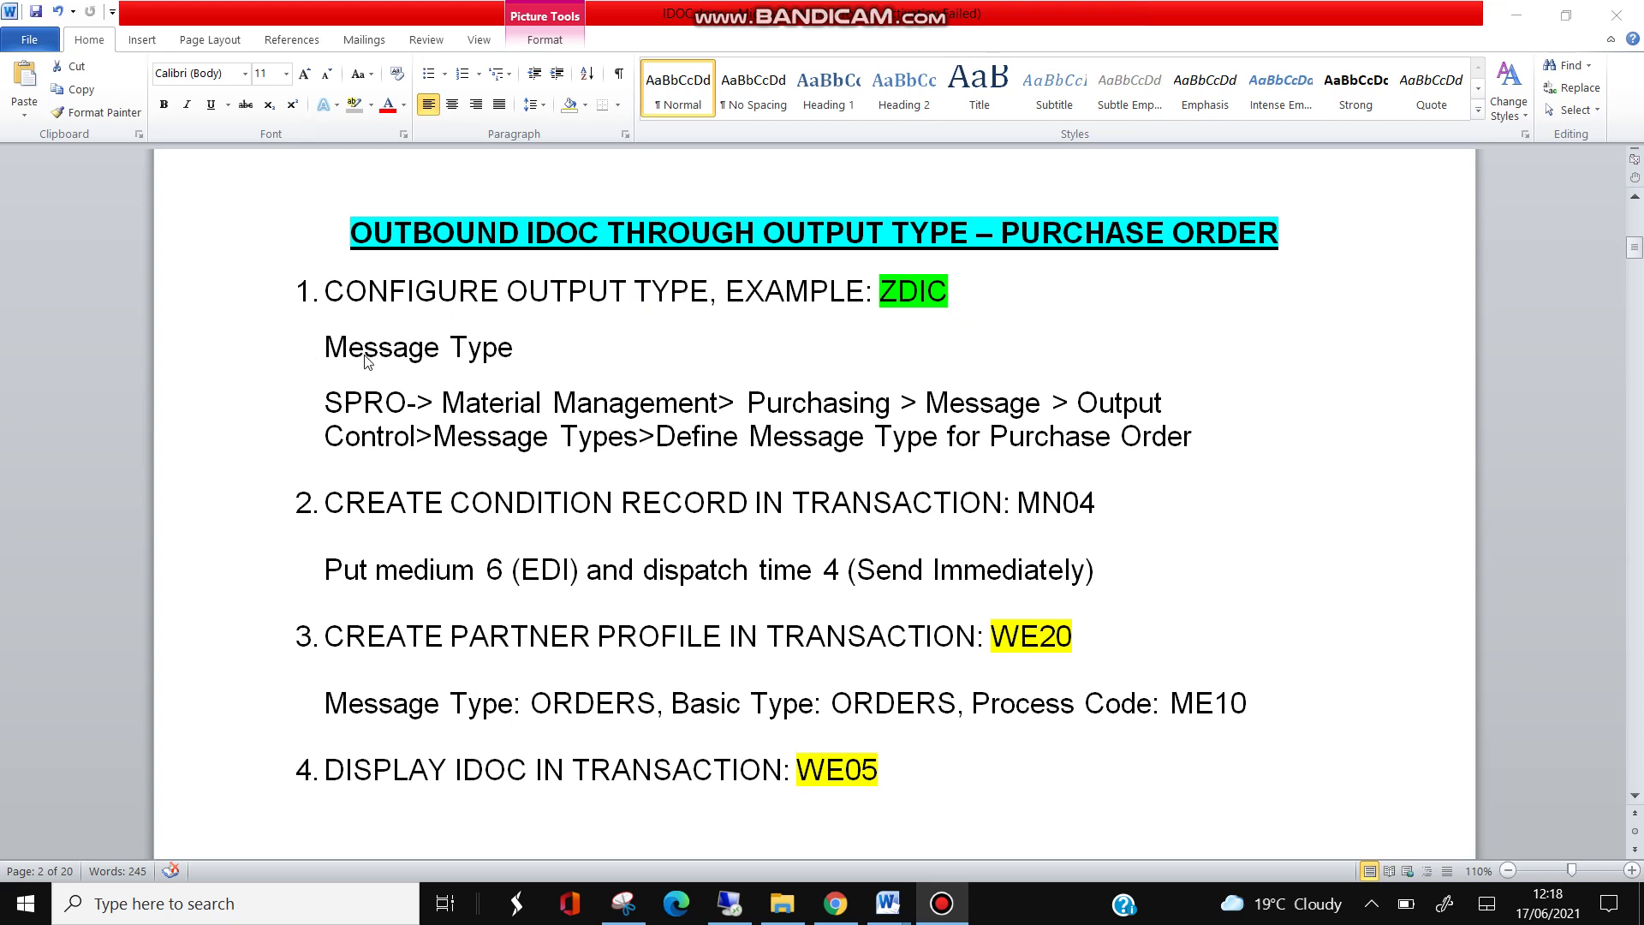
pyautogui.moveTo(326, 347); pyautogui.dragTo(906, 481)
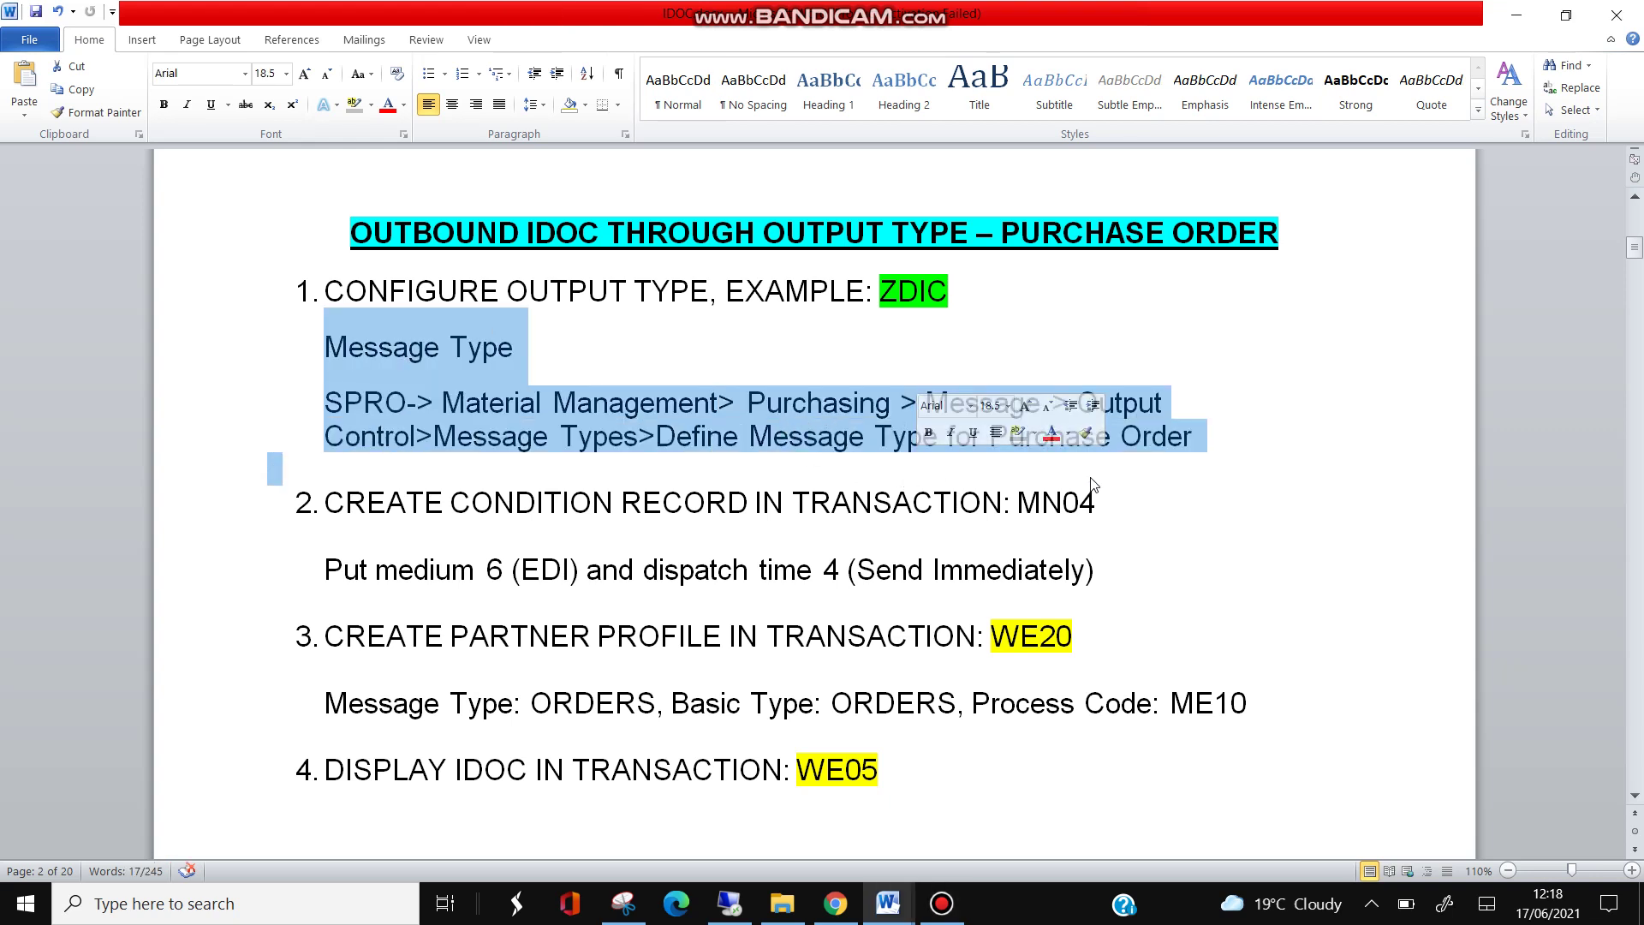
pyautogui.click(1187, 497)
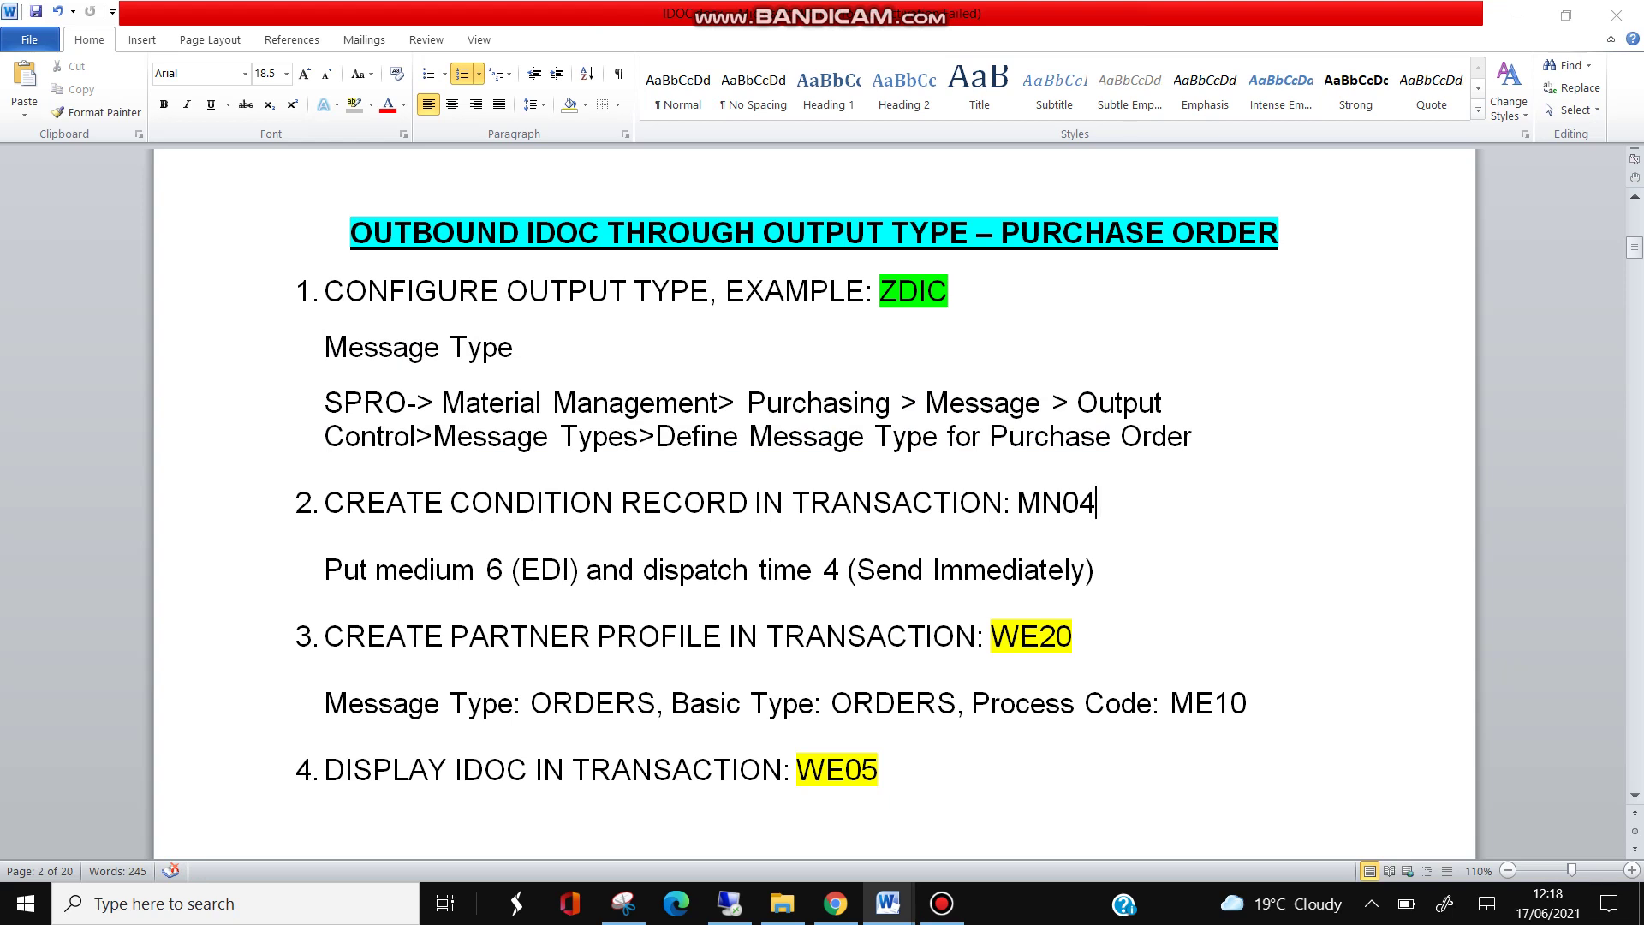
pyautogui.scroll(-10, 814, 514)
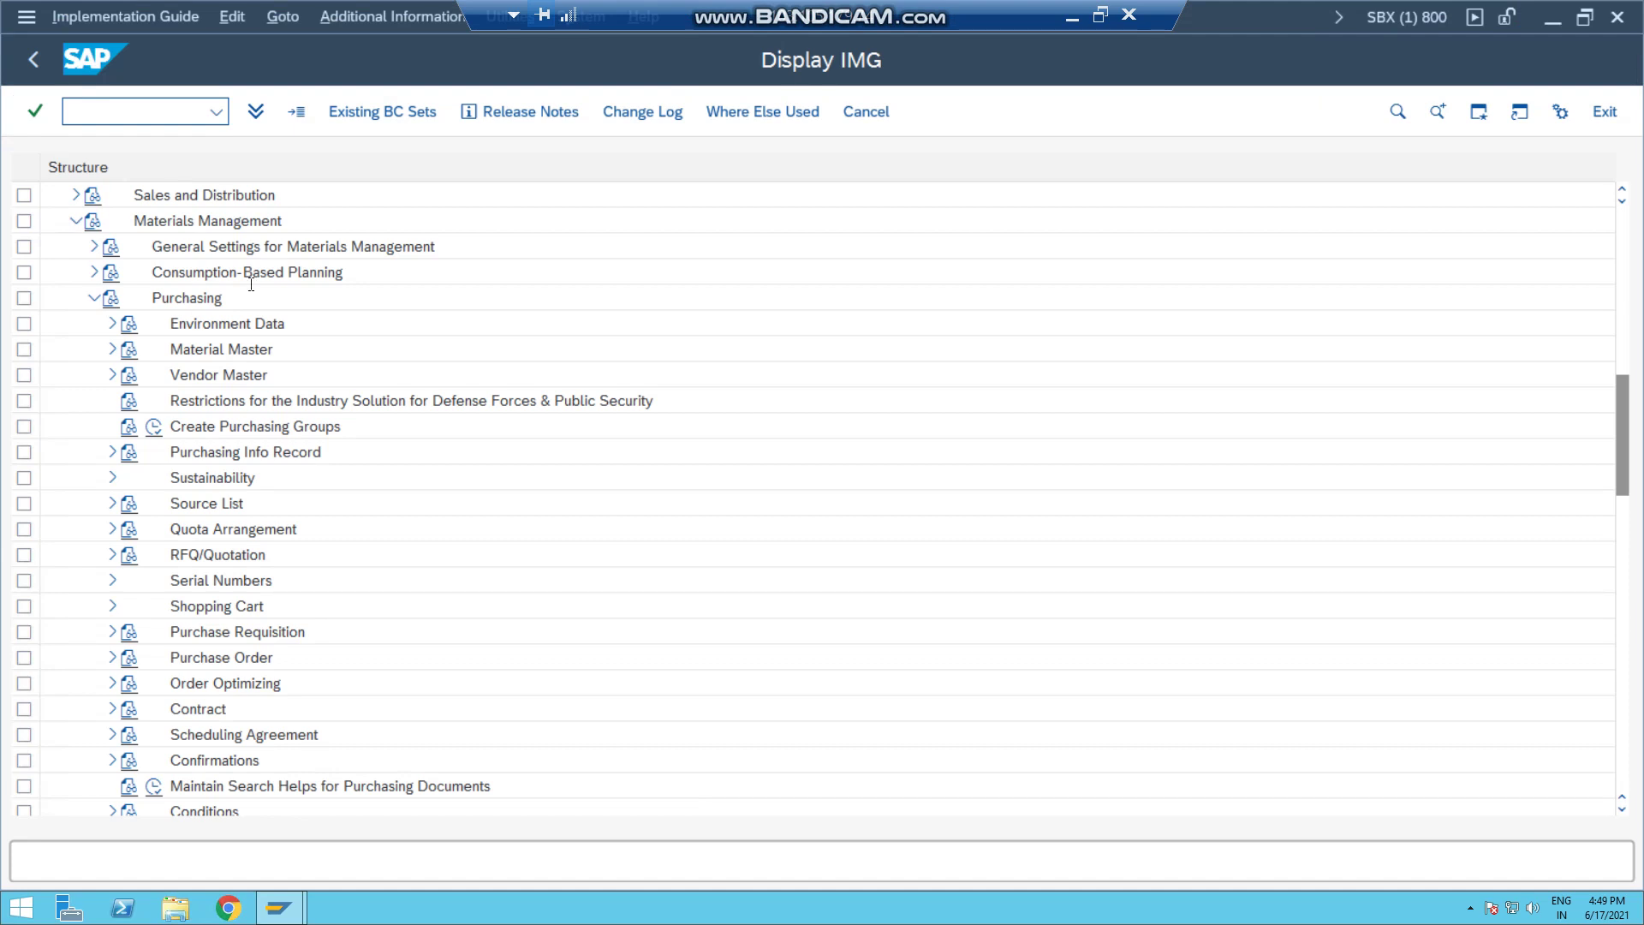
# Expand Purchasing > Messages > Message Determination Schemas and open the ZALIRS control data (ZPRT, ZIDC).
pyautogui.scroll(-15, 226, 218)
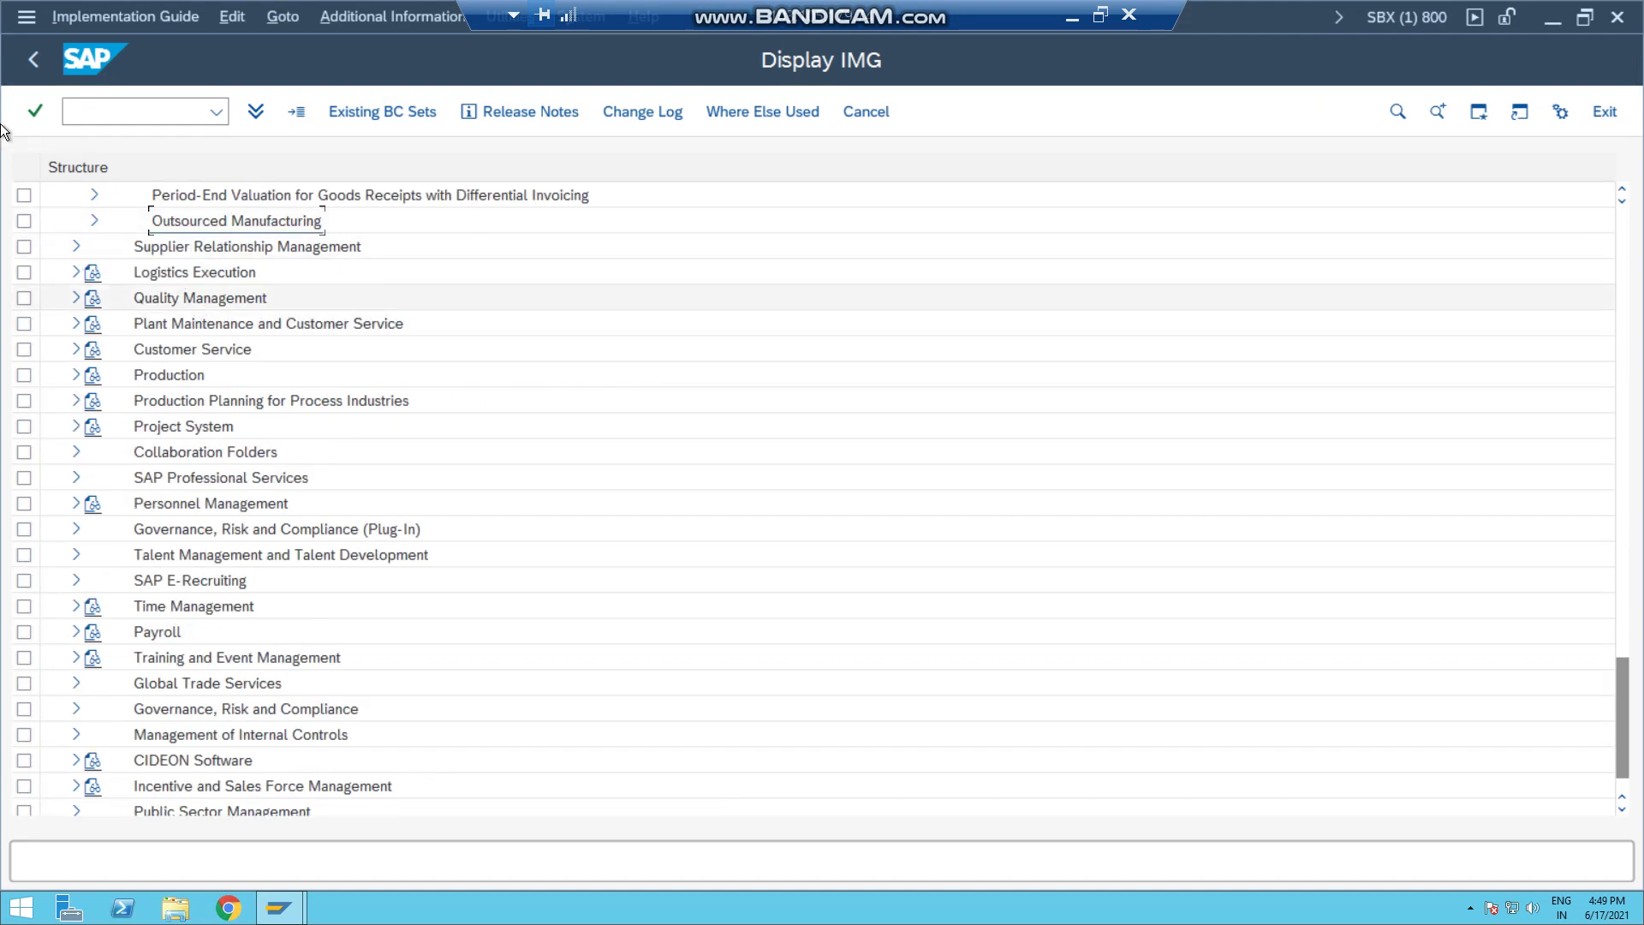
pyautogui.scroll(10, 814, 496)
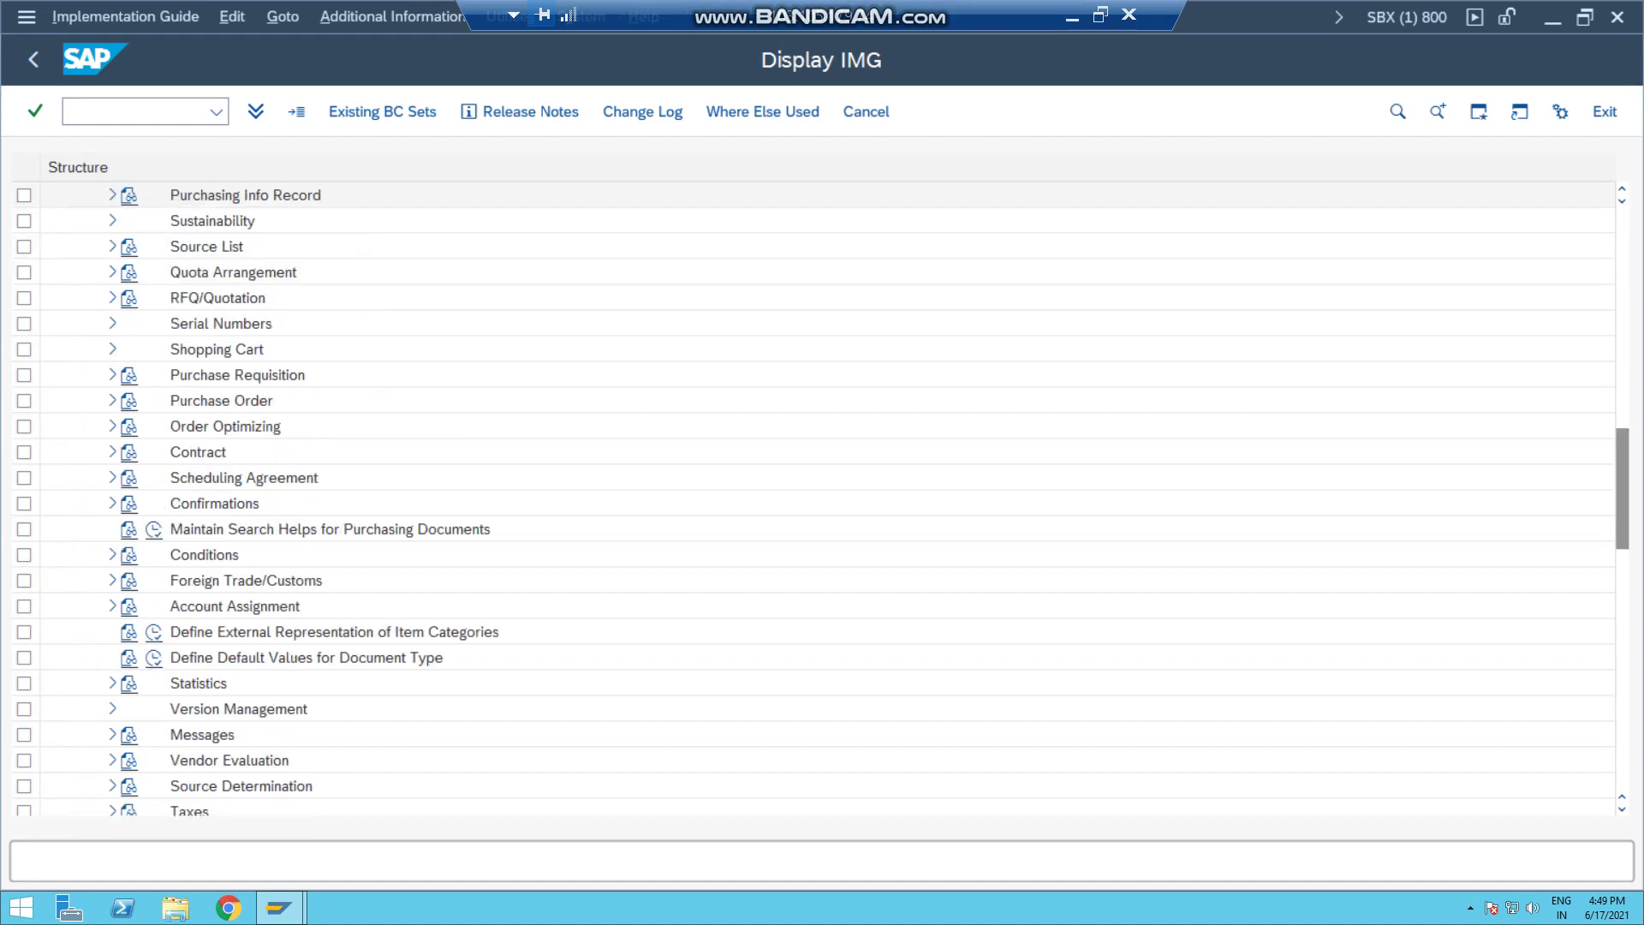
pyautogui.doubleClick(179, 737)
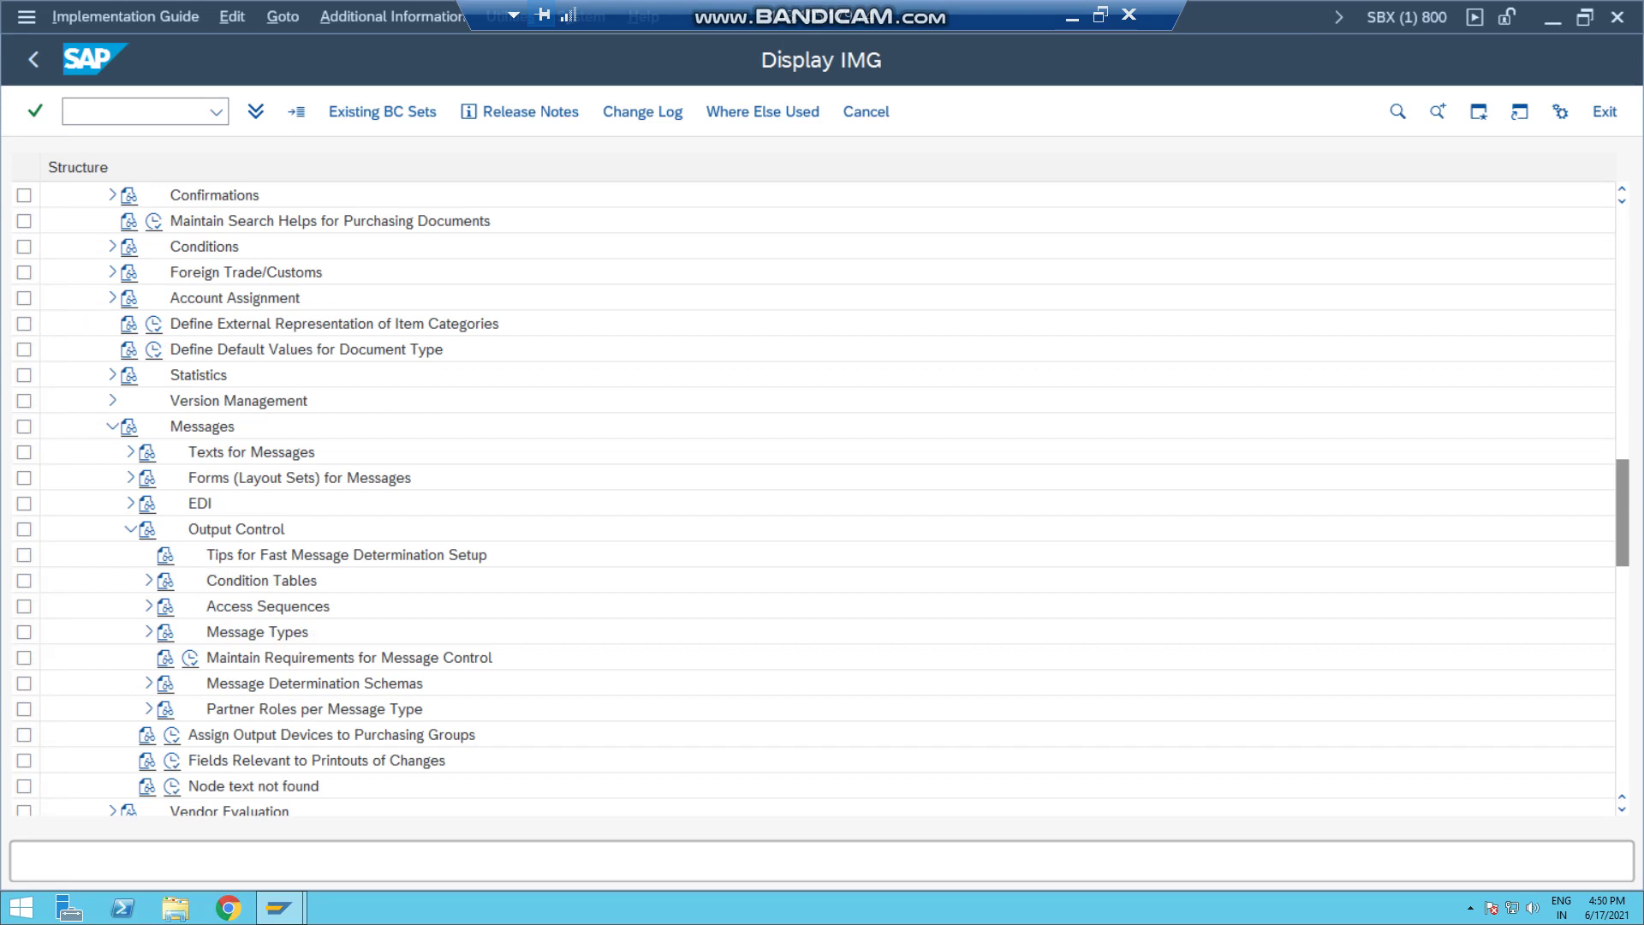
pyautogui.doubleClick(315, 683)
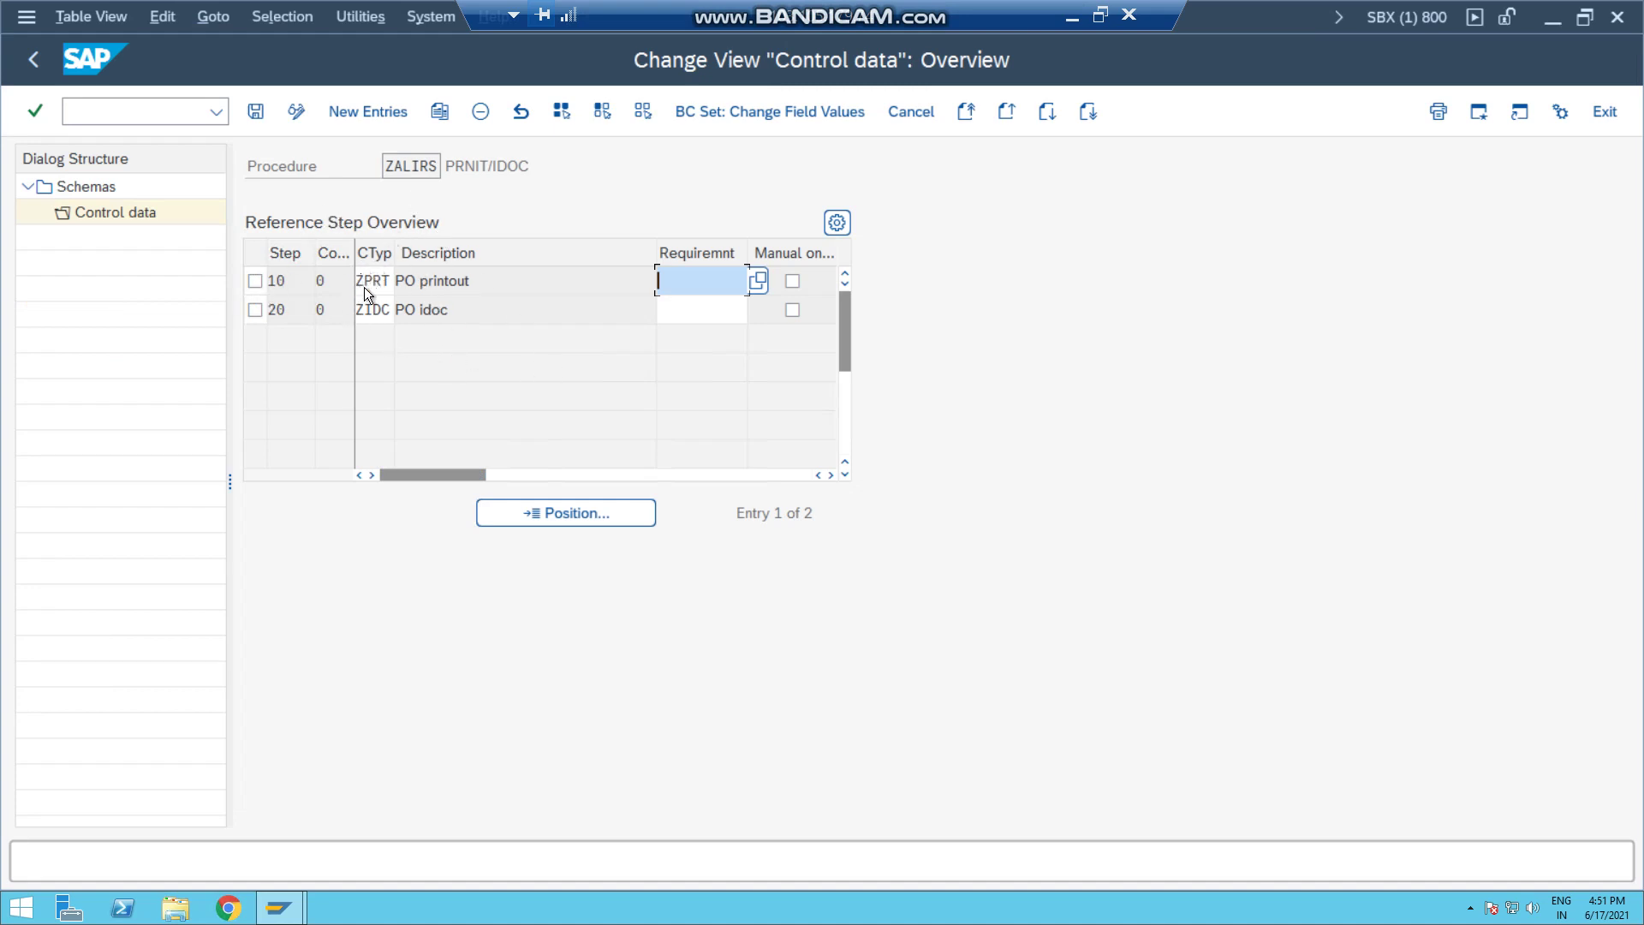
# Go back and open Assign Schema to Purchase Order from the activity list.
pyautogui.press('F3')
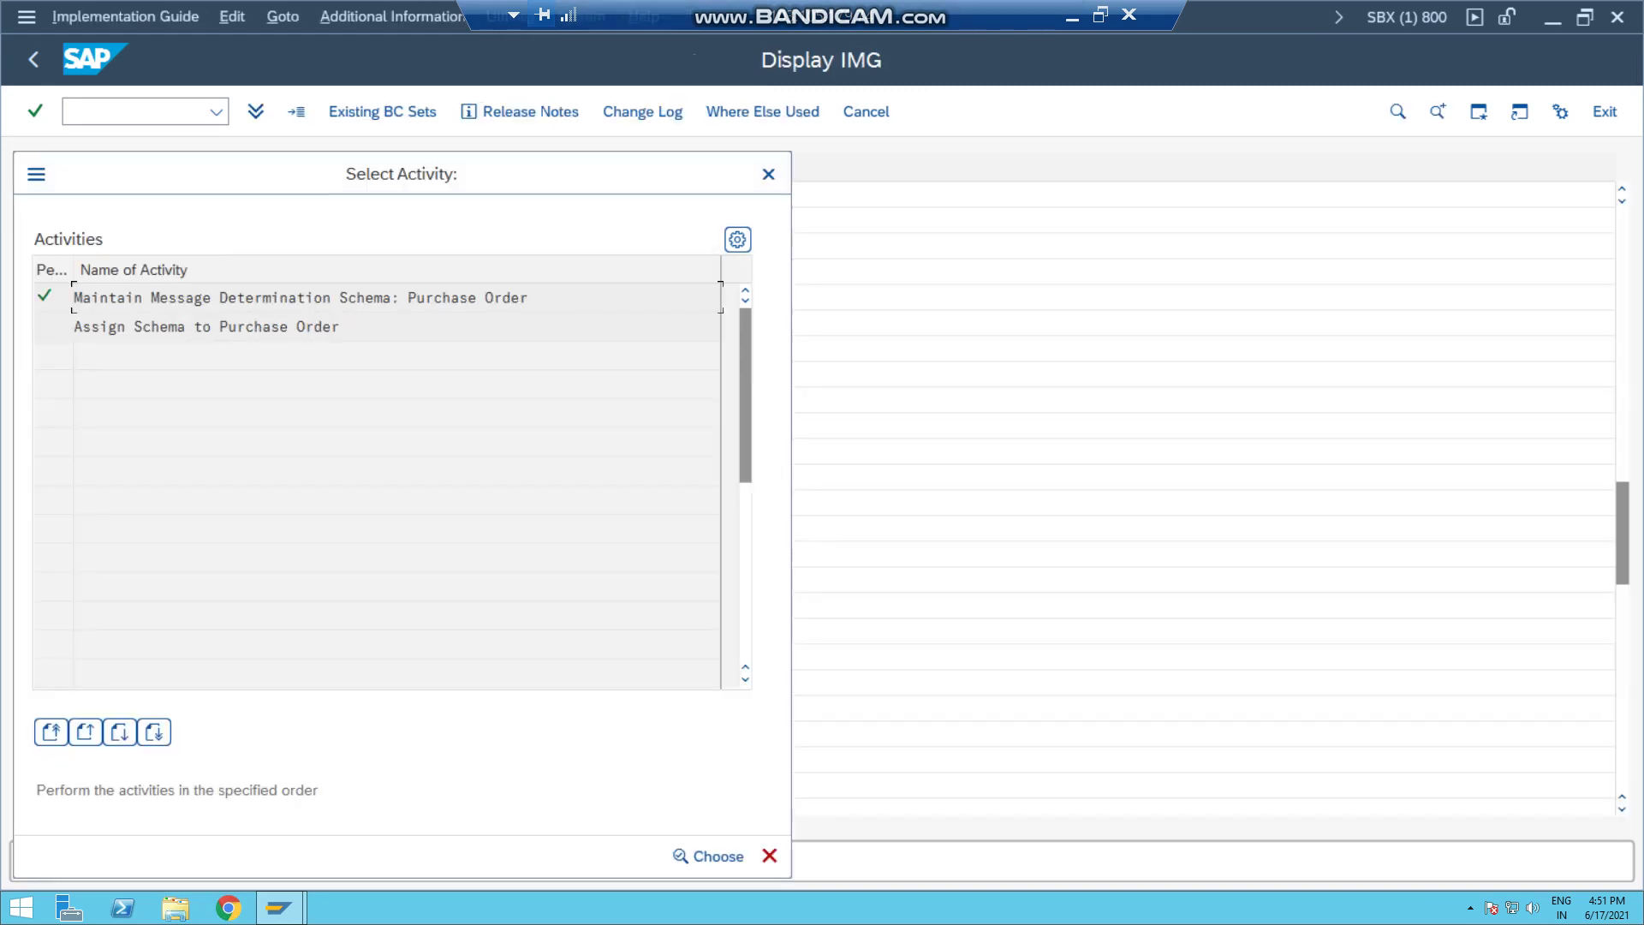
pyautogui.doubleClick(170, 324)
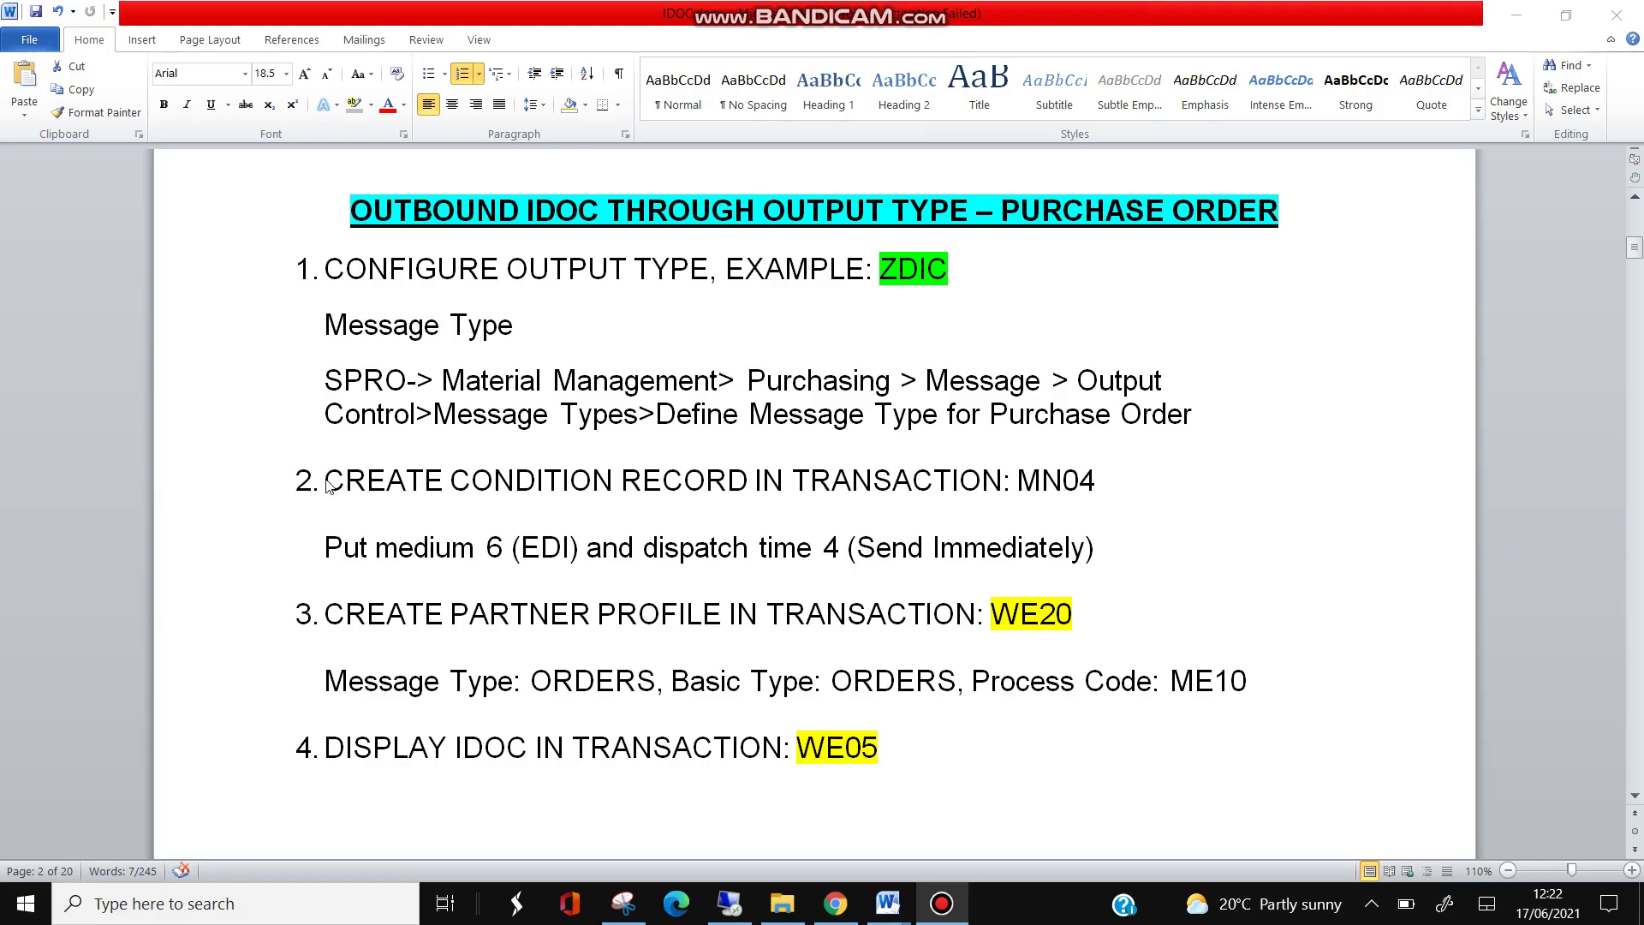
pyautogui.moveTo(328, 487); pyautogui.dragTo(1096, 484)
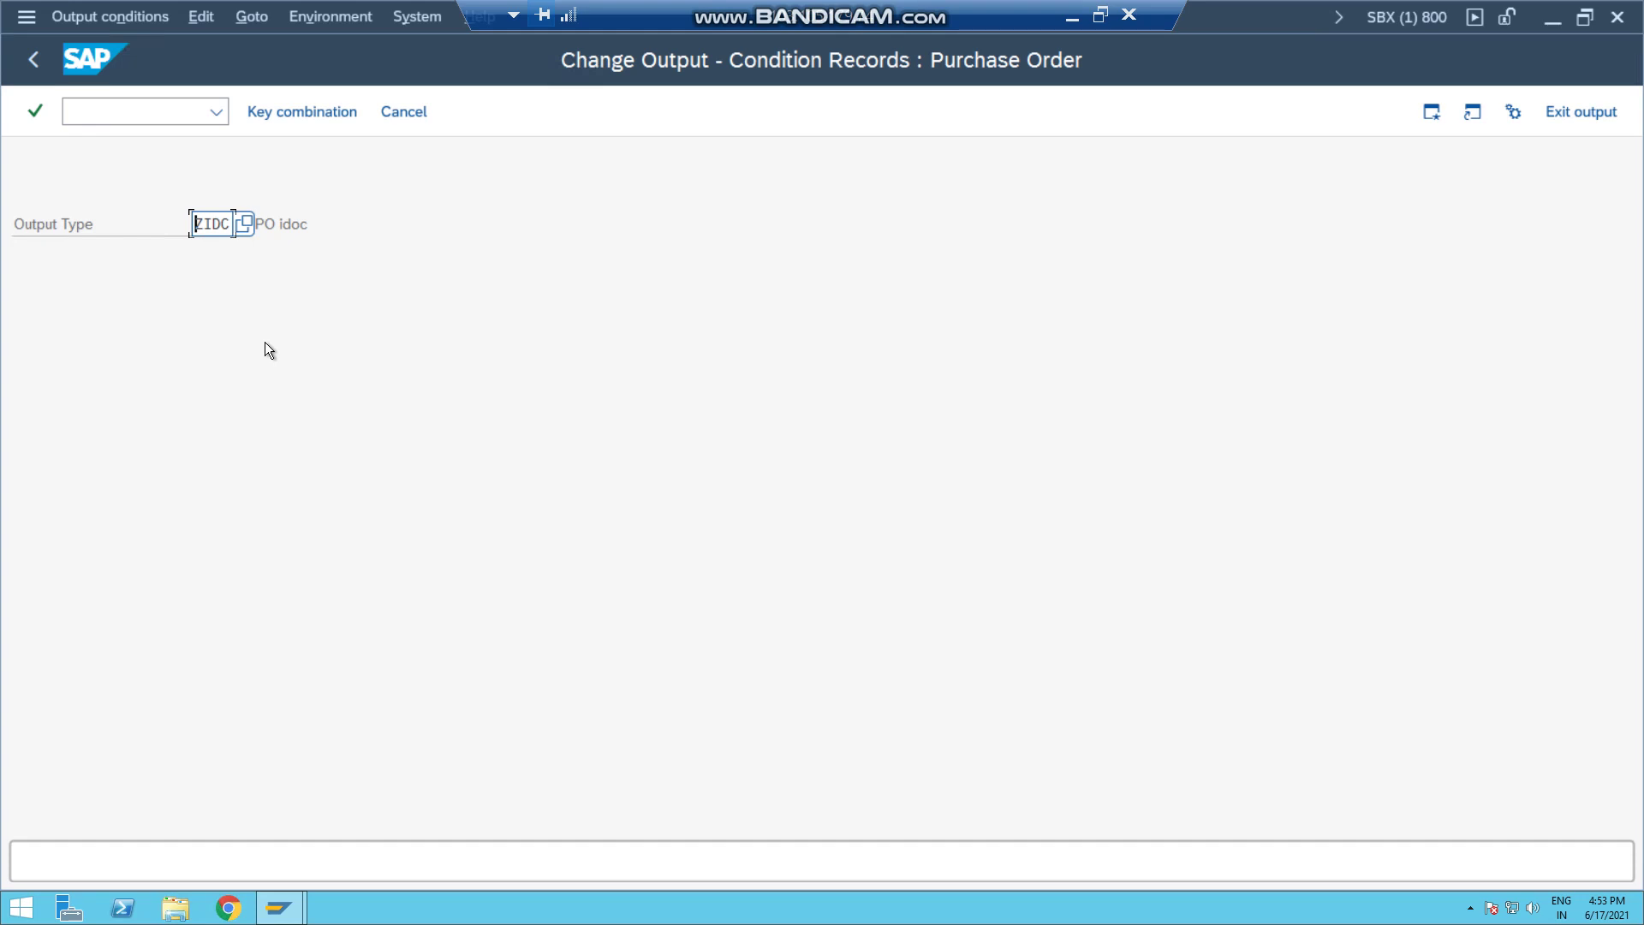
# Choose the Purch. Grp/Vendor key combination and display ZIDC condition records for vendor 100824.
pyautogui.press('Return')
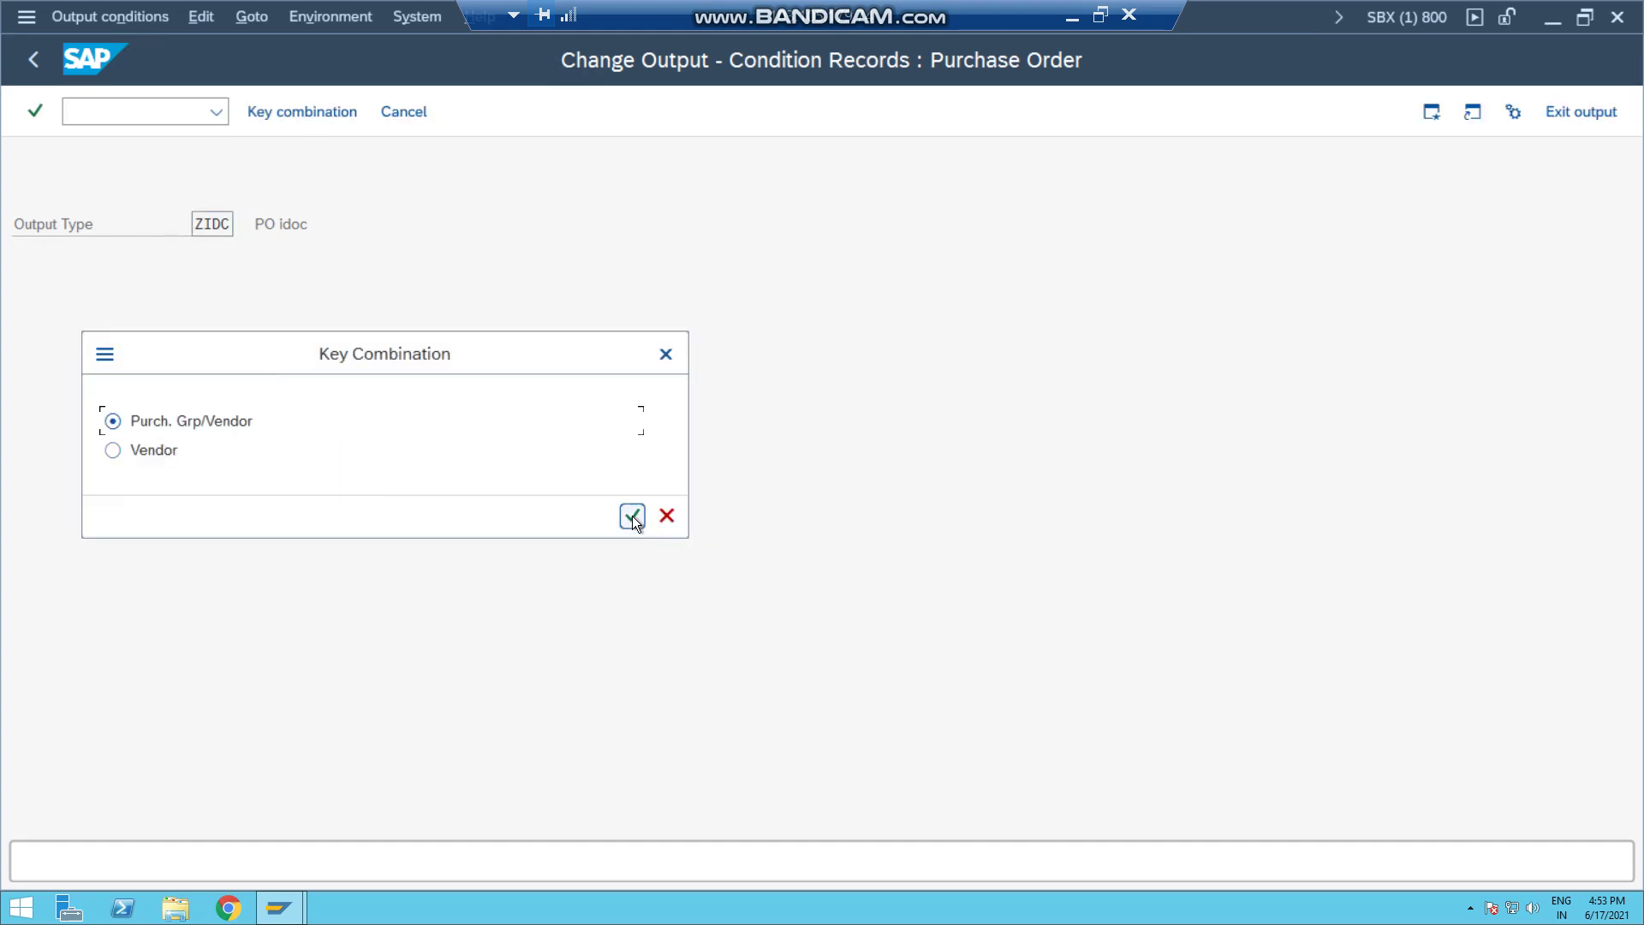
pyautogui.click(632, 516)
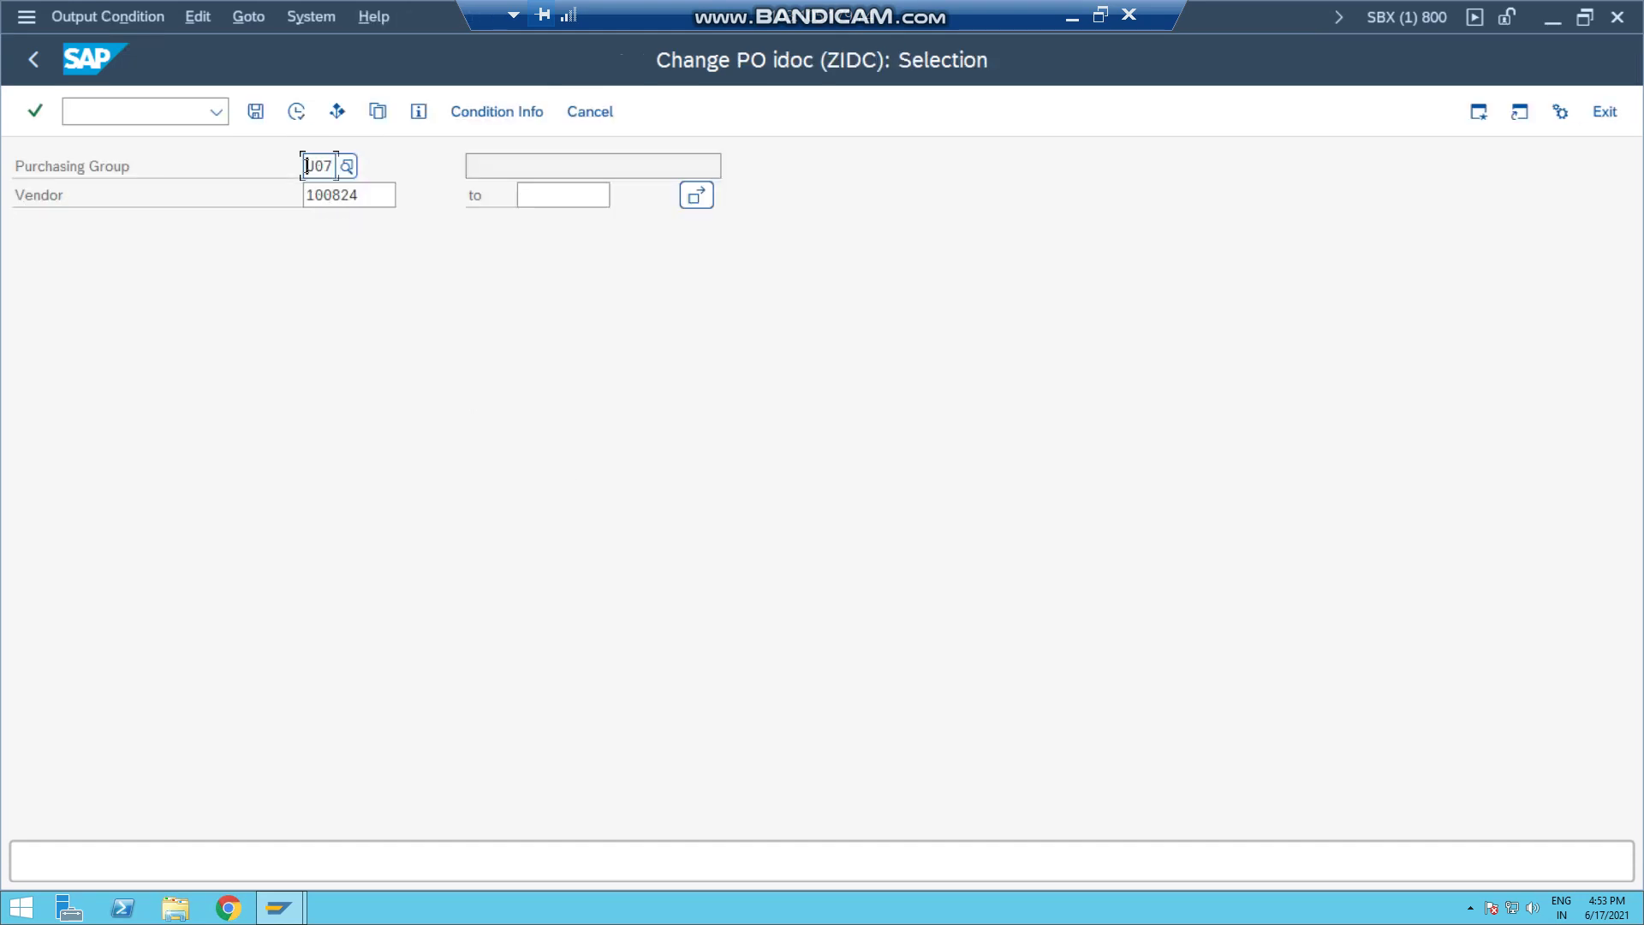
pyautogui.click(296, 111)
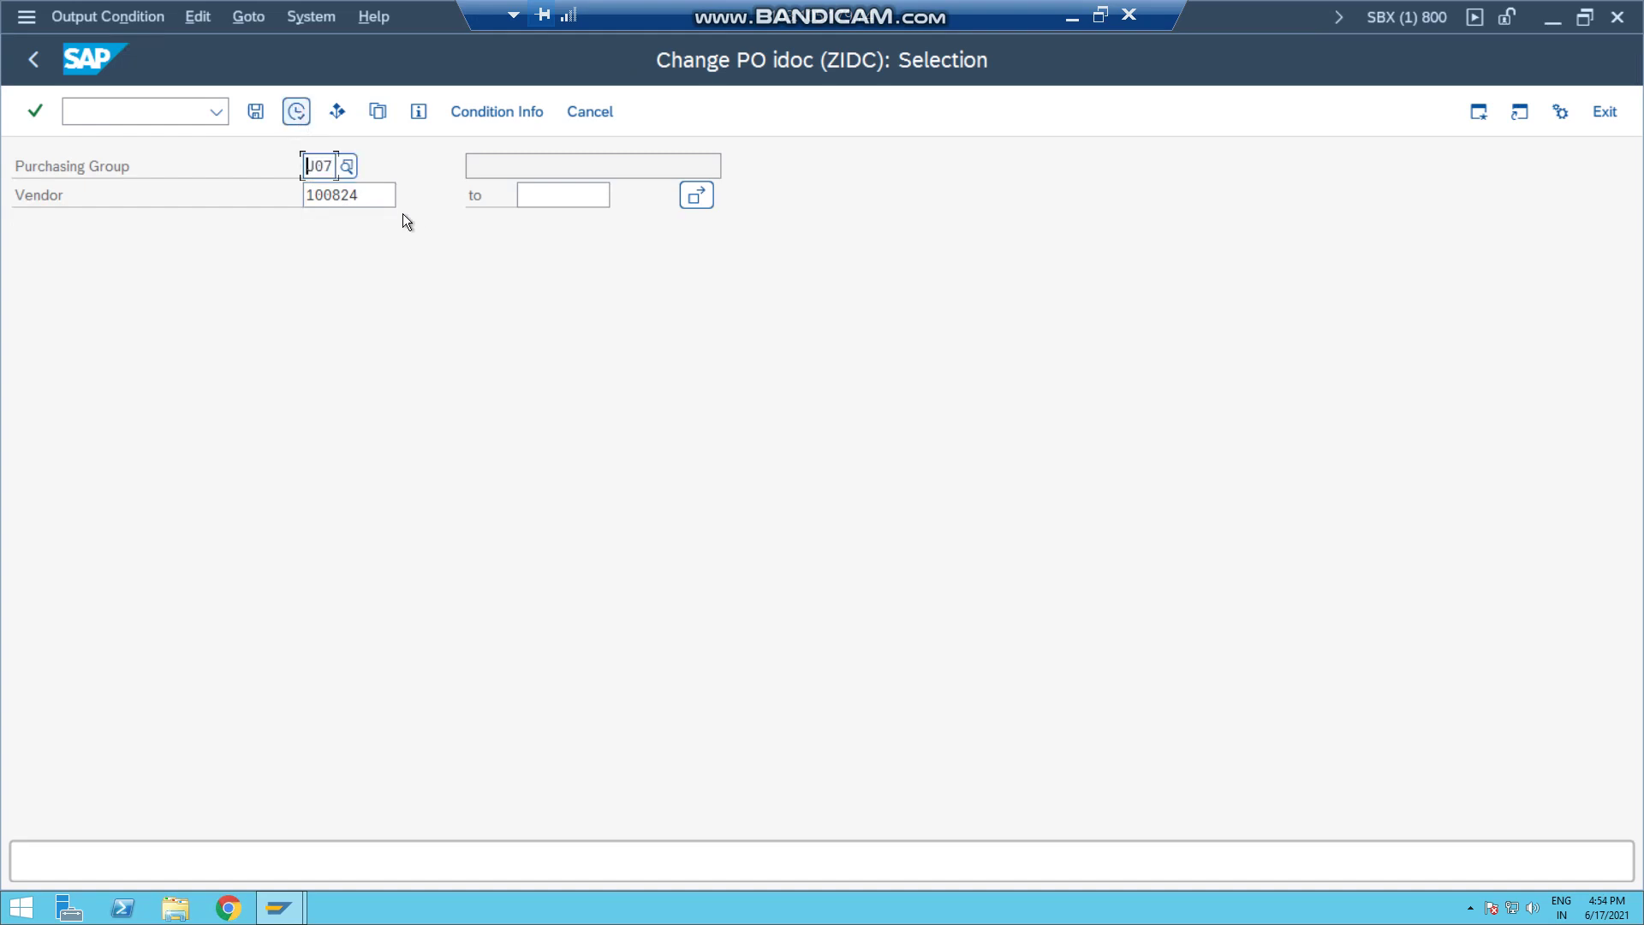
pyautogui.click(363, 194)
pyautogui.click(292, 113)
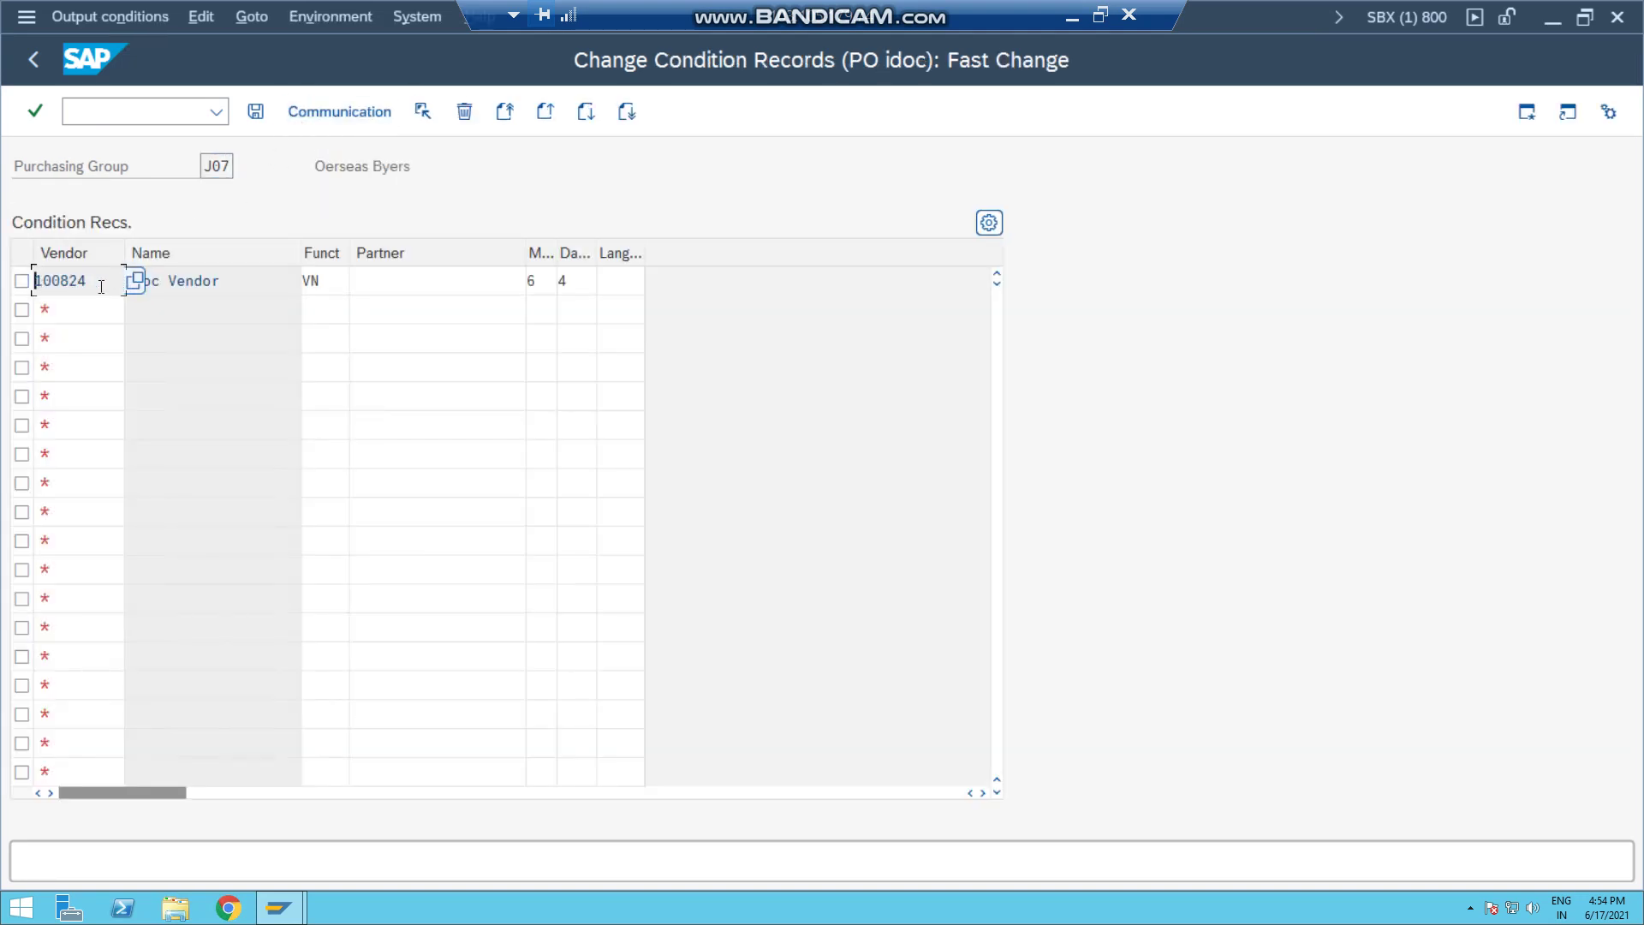
# Review the record's transmission medium 6 and dispatch time 4 for vendor 100824.
pyautogui.moveTo(42, 281); pyautogui.dragTo(348, 311)
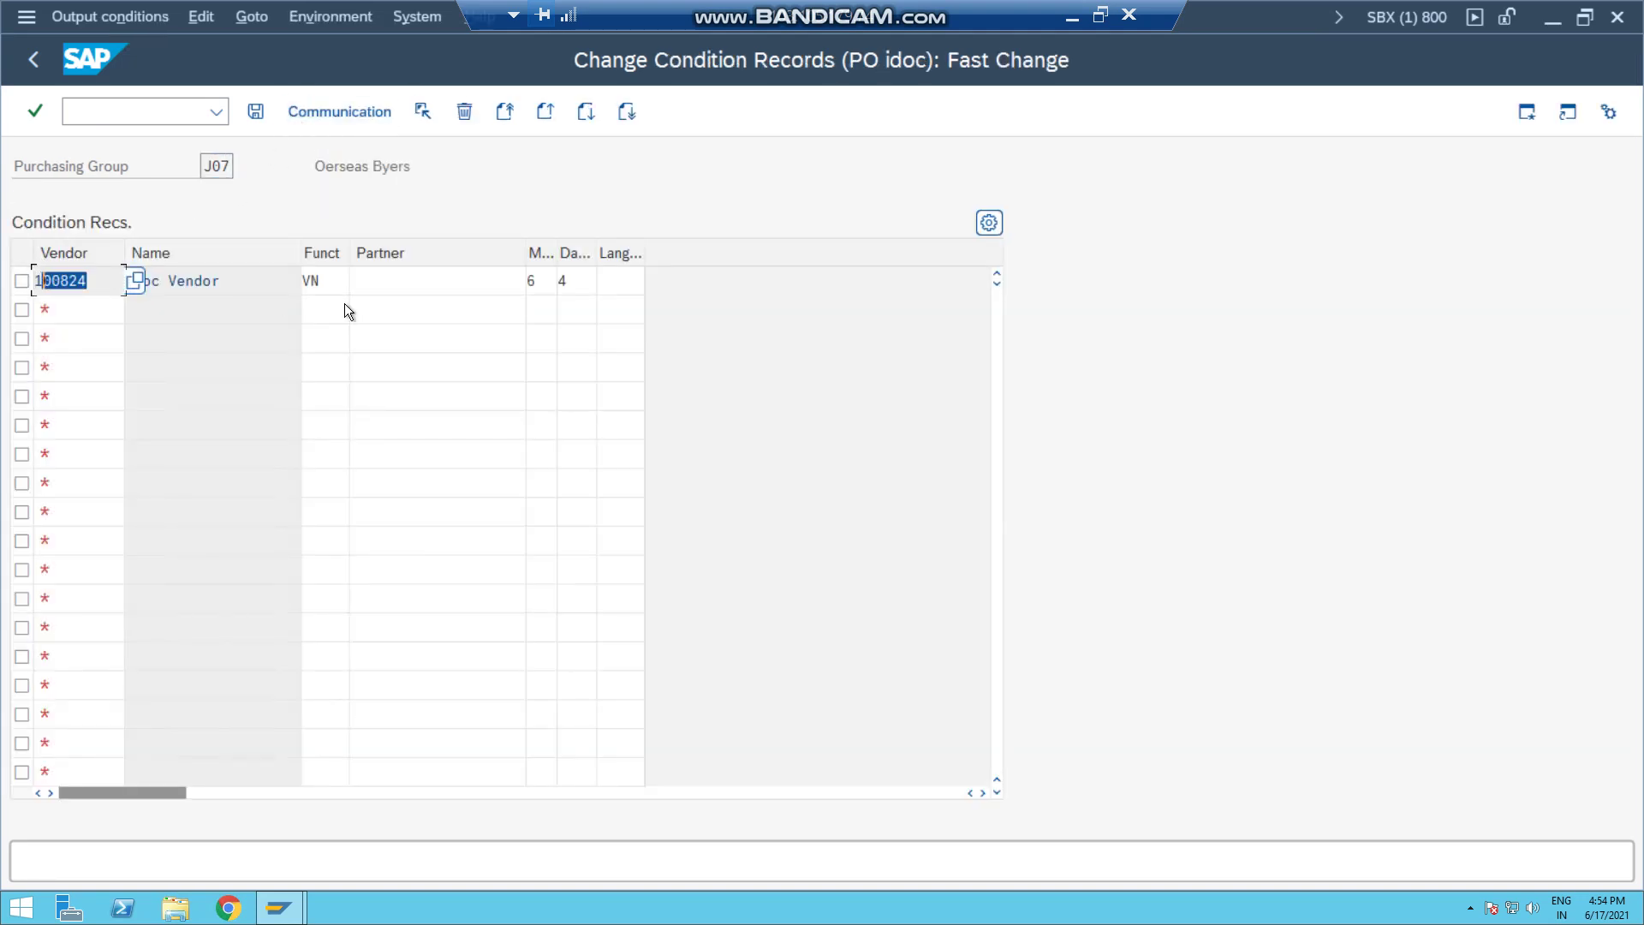
pyautogui.click(539, 280)
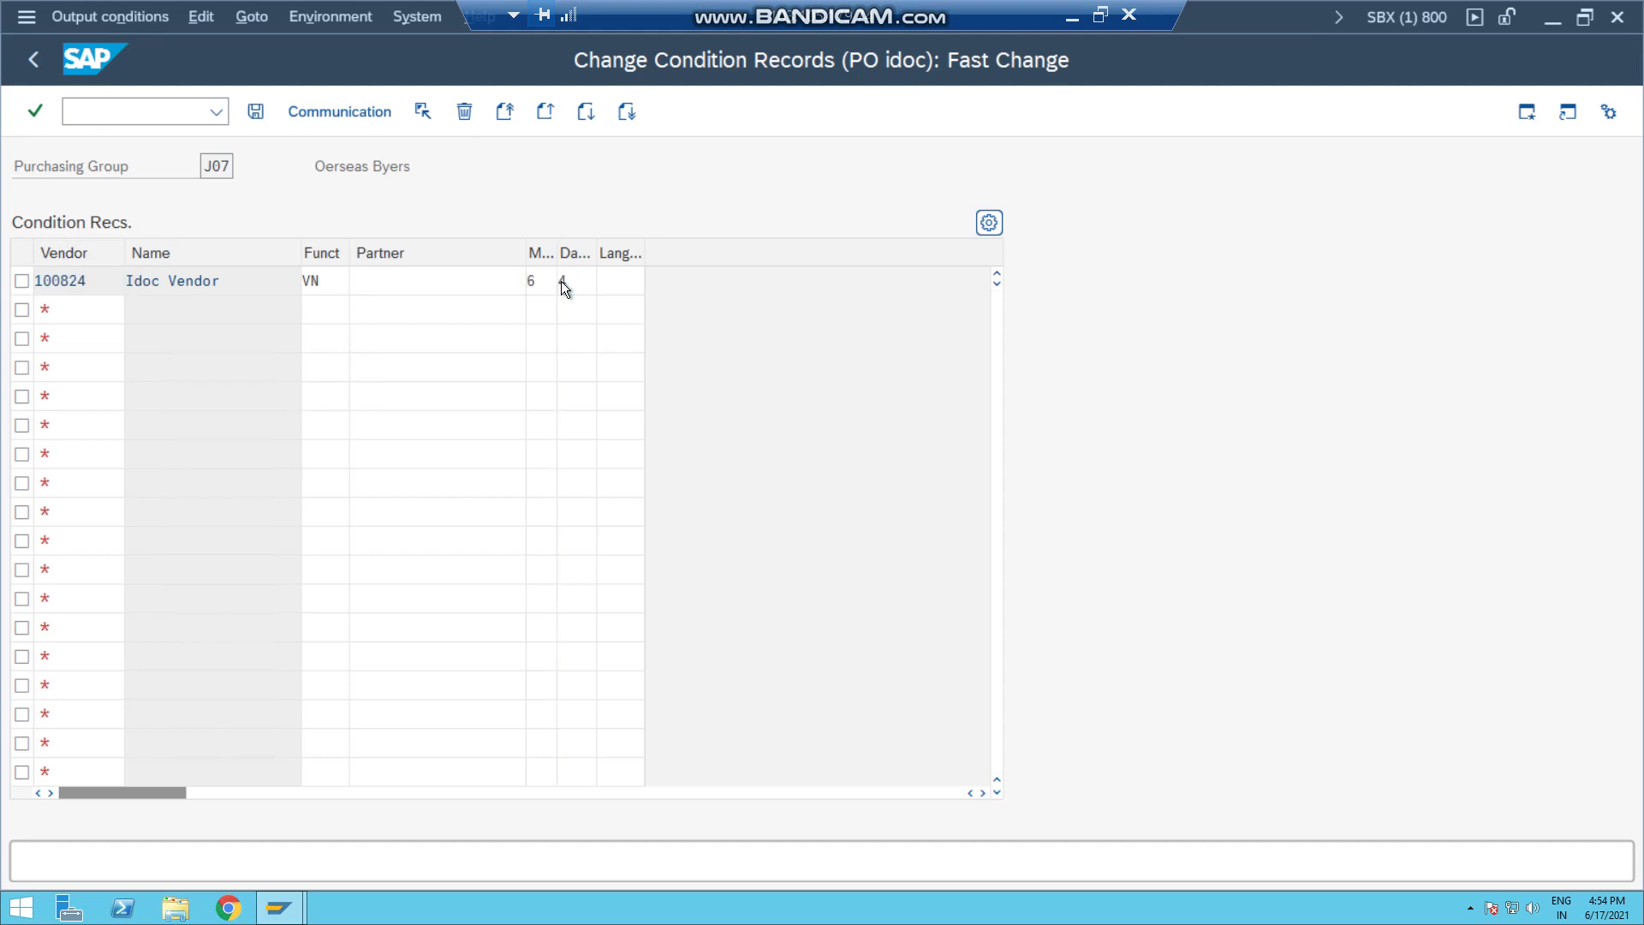
pyautogui.press('F4')
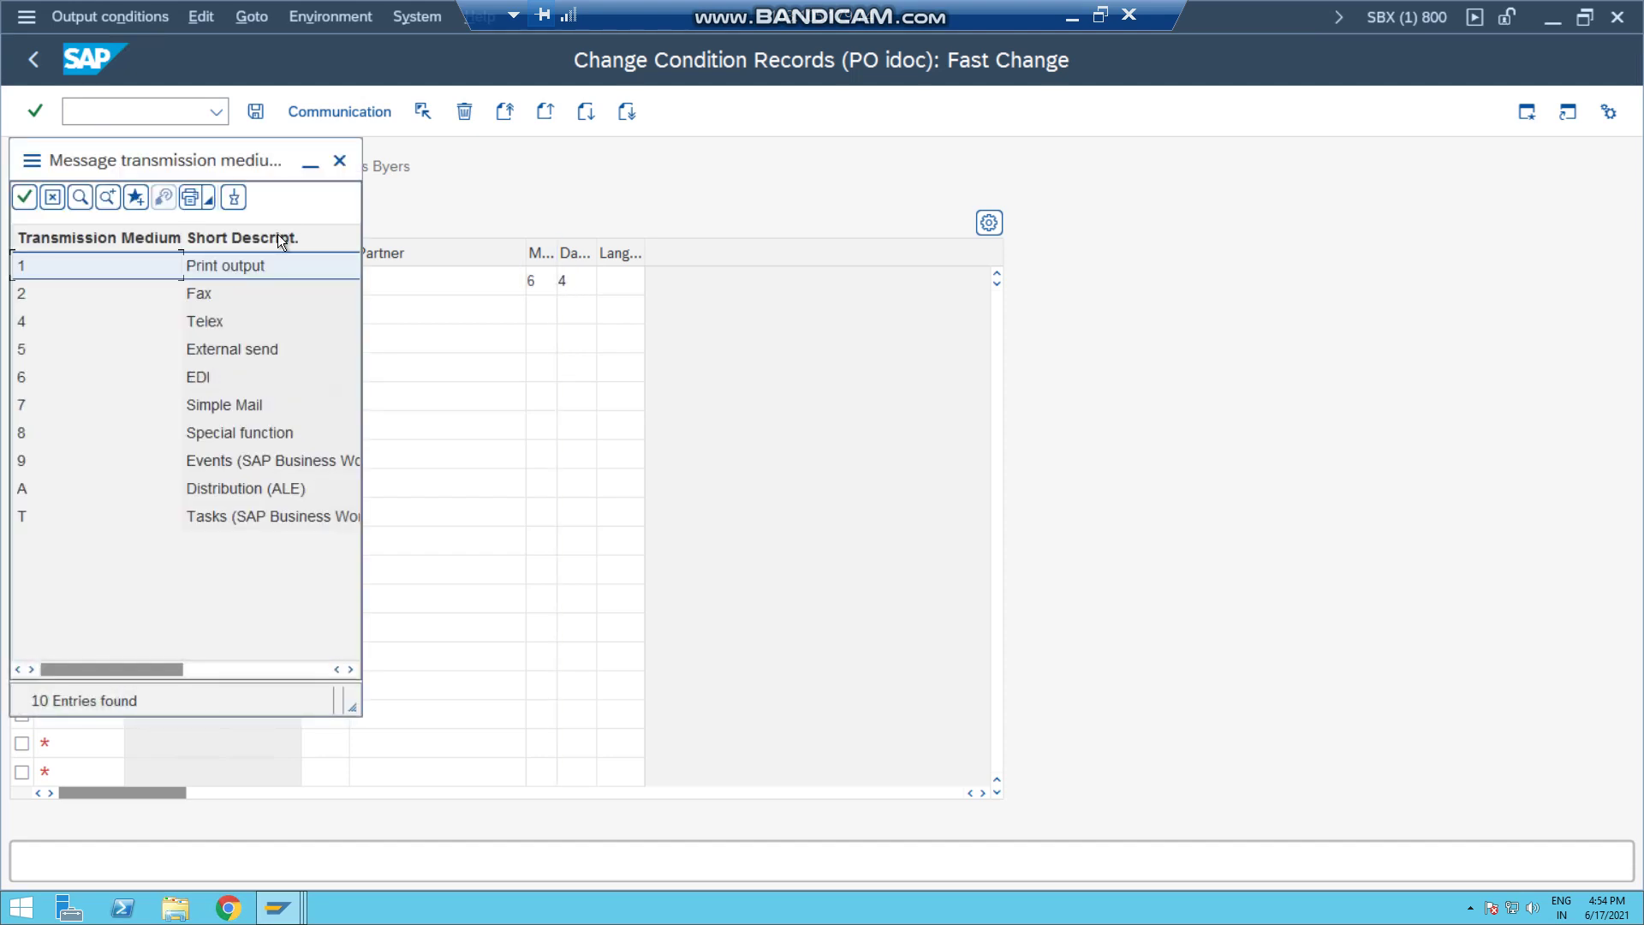
pyautogui.click(339, 163)
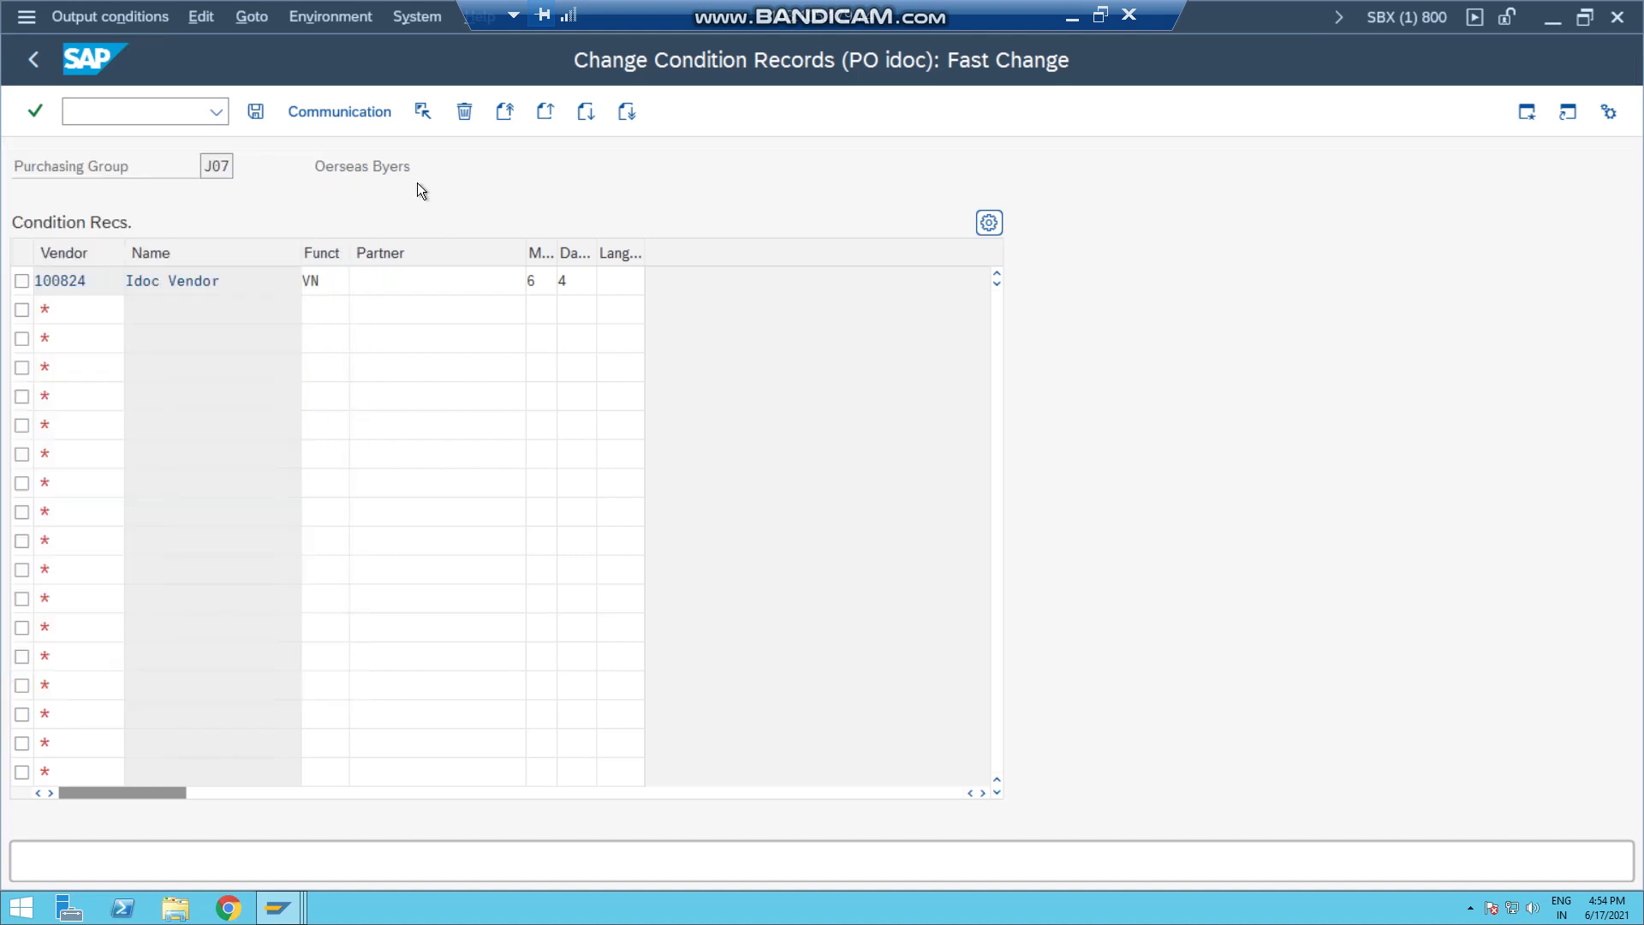
pyautogui.click(591, 281)
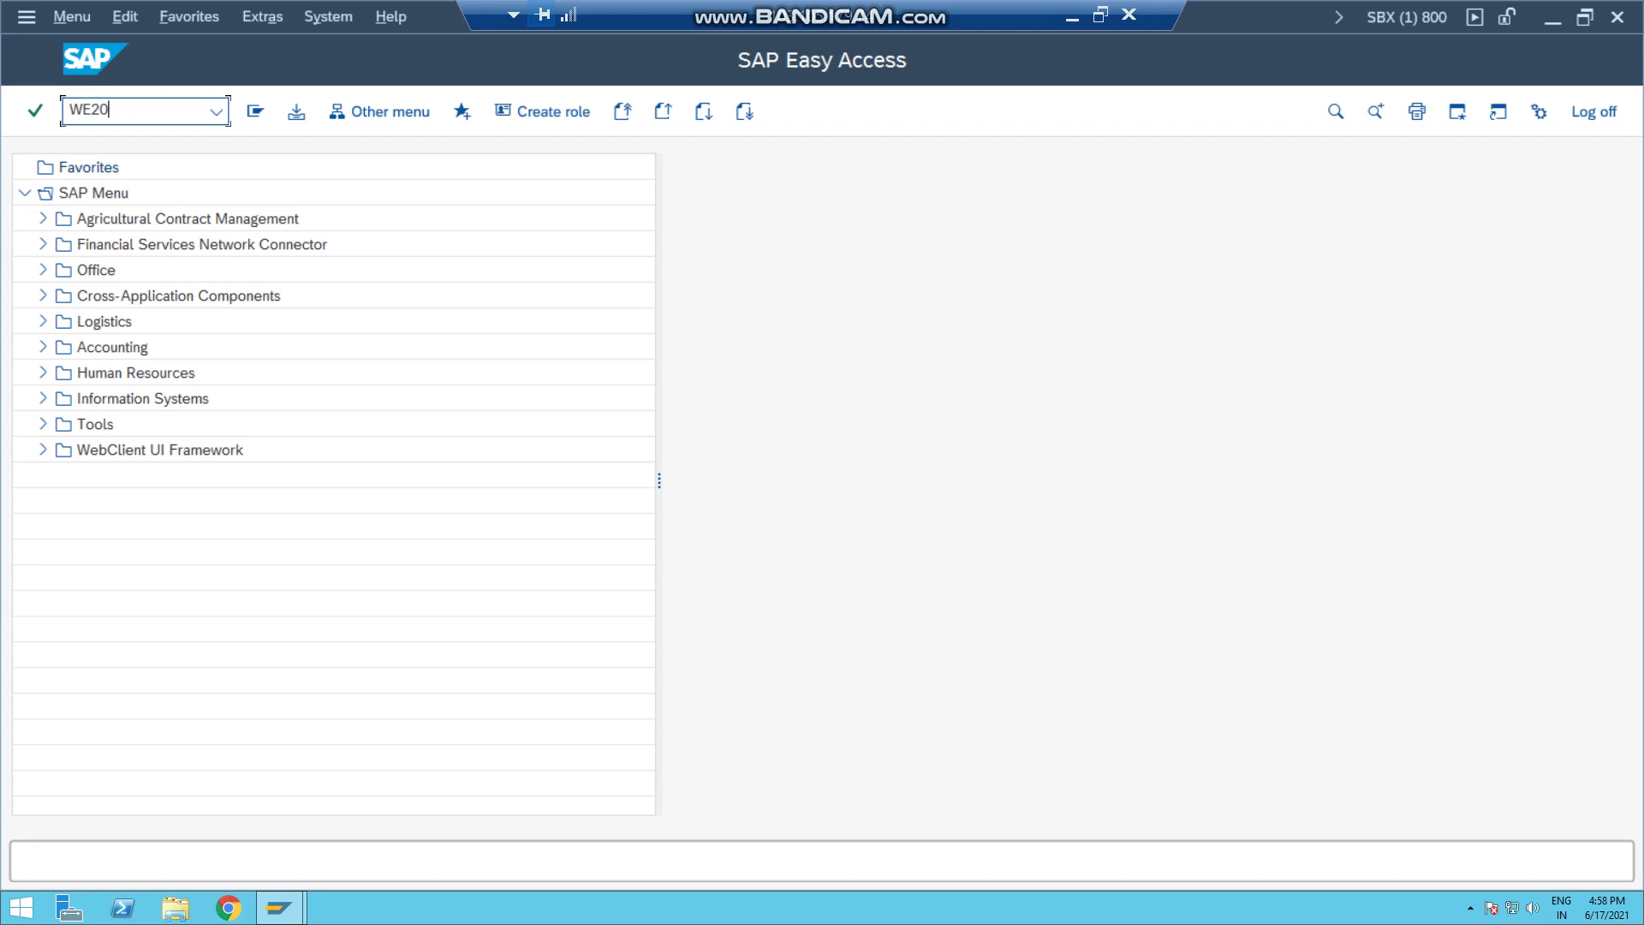
# In WE20, create partner profile 100824 of type LI with agent type US and language EN, and save.
pyautogui.press('Return')
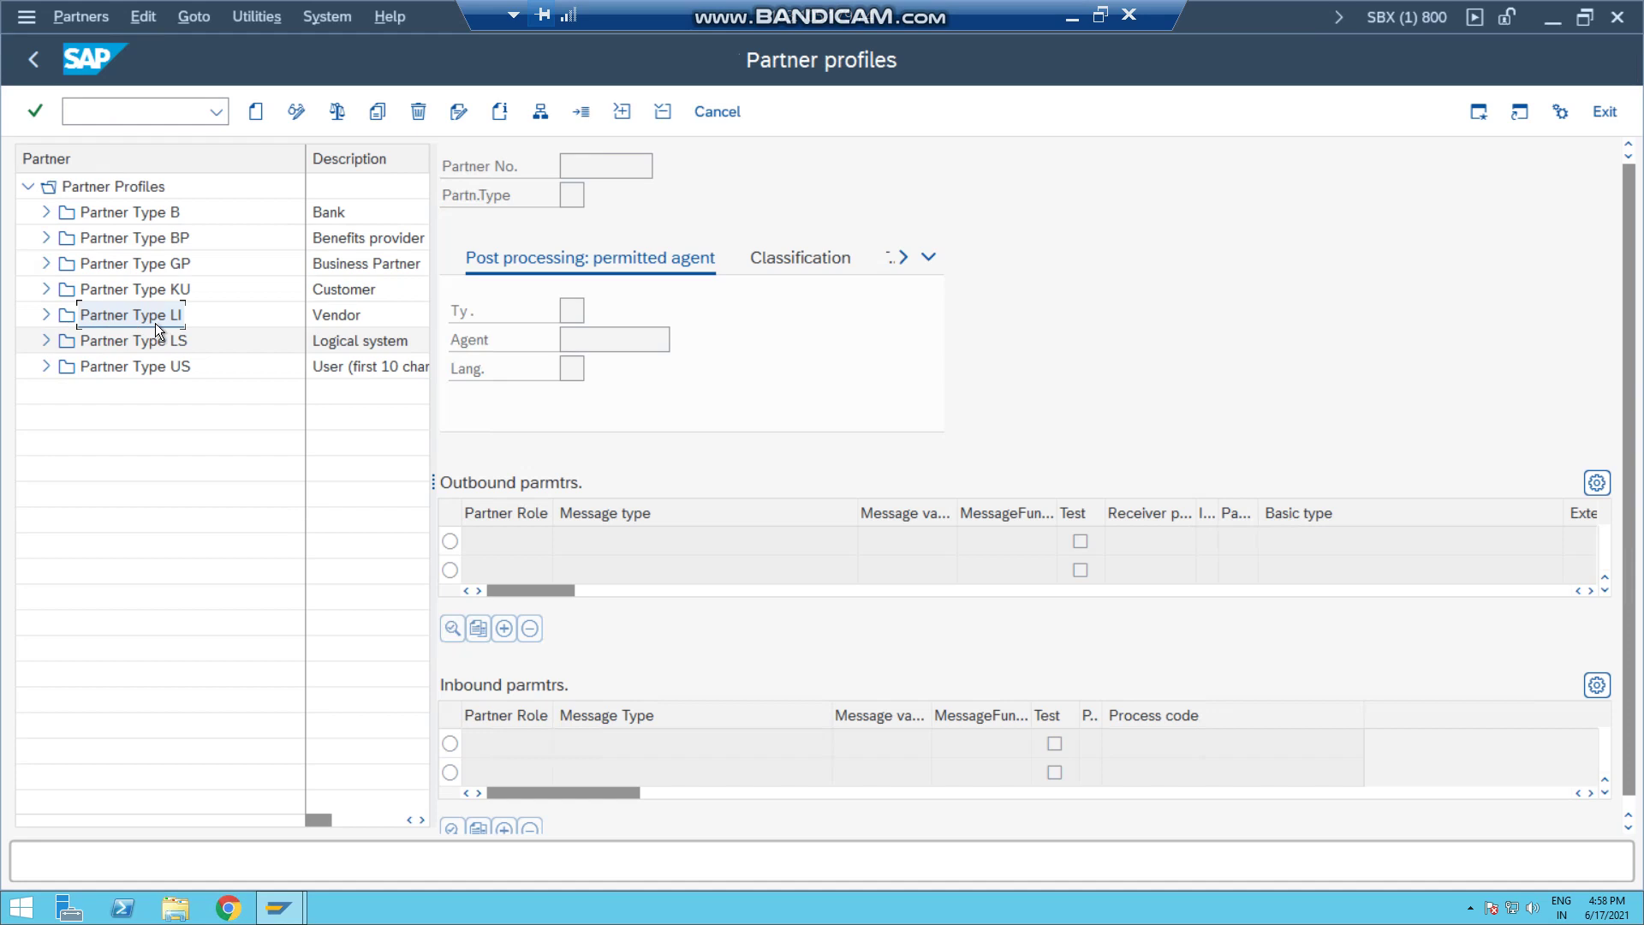
pyautogui.click(257, 113)
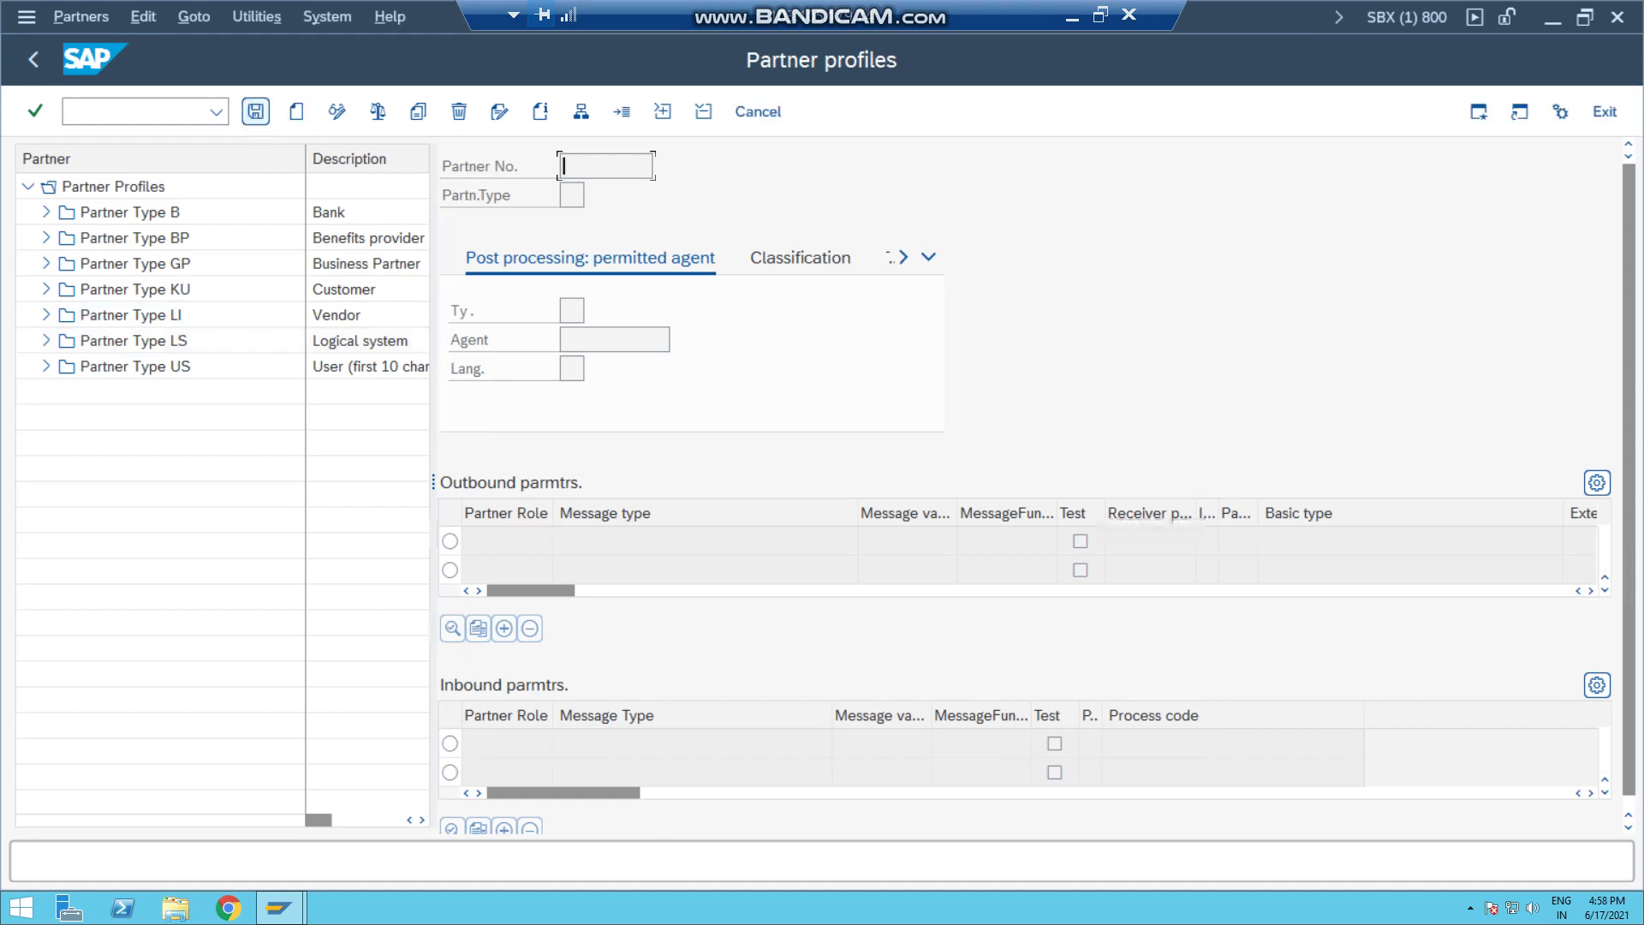
pyautogui.click(670, 339)
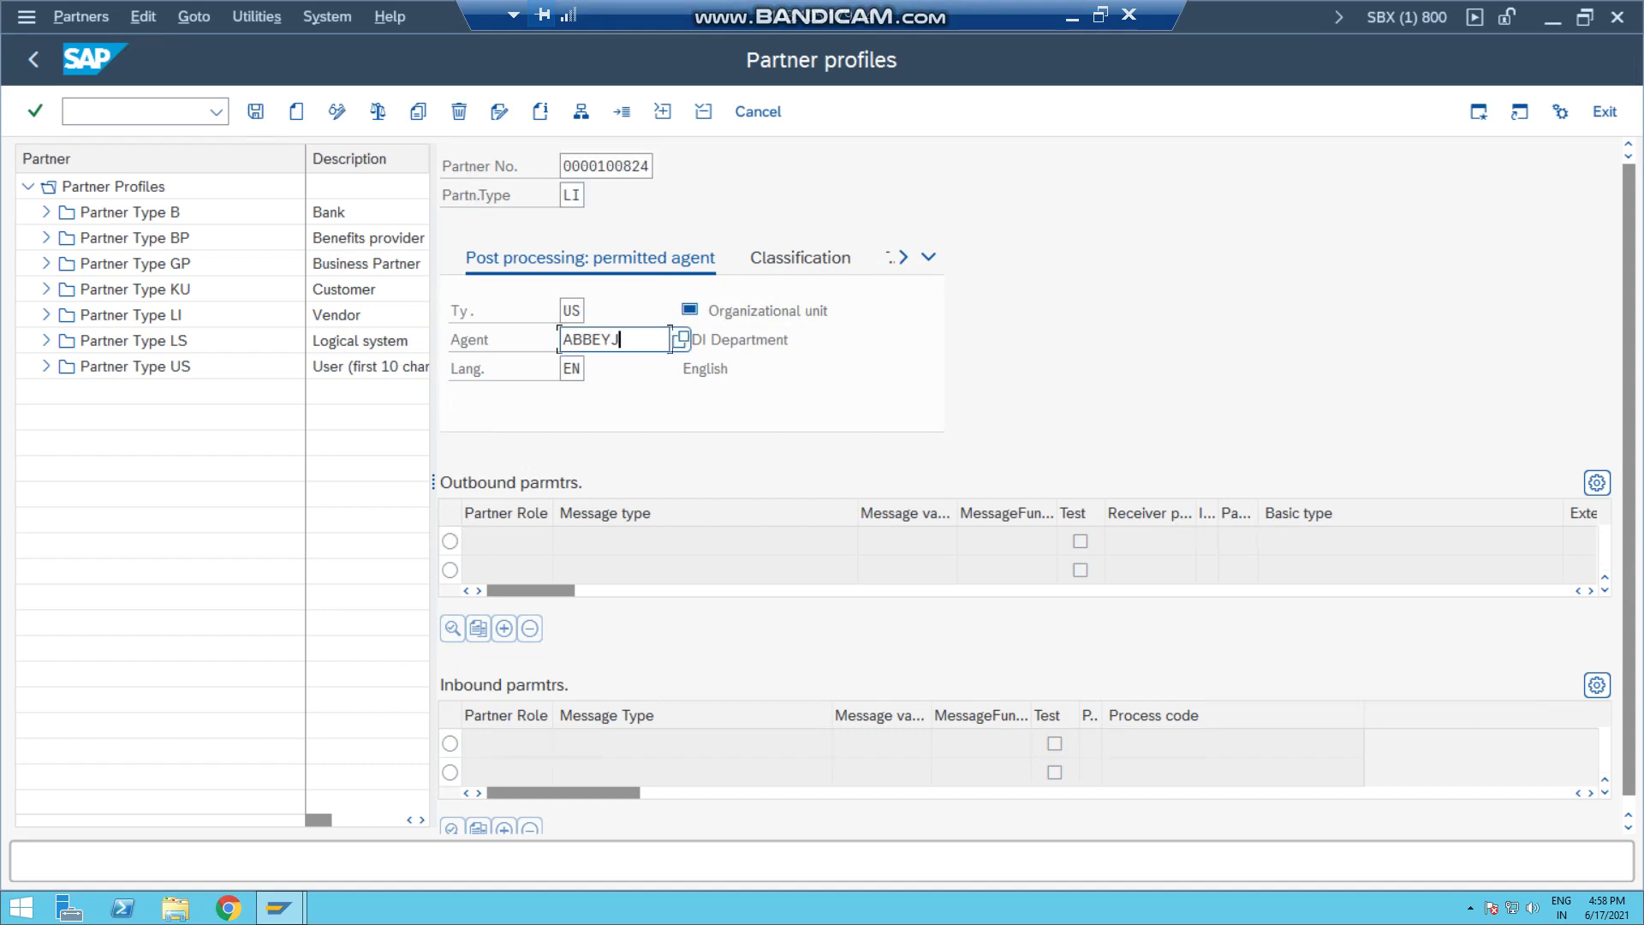
pyautogui.click(605, 164)
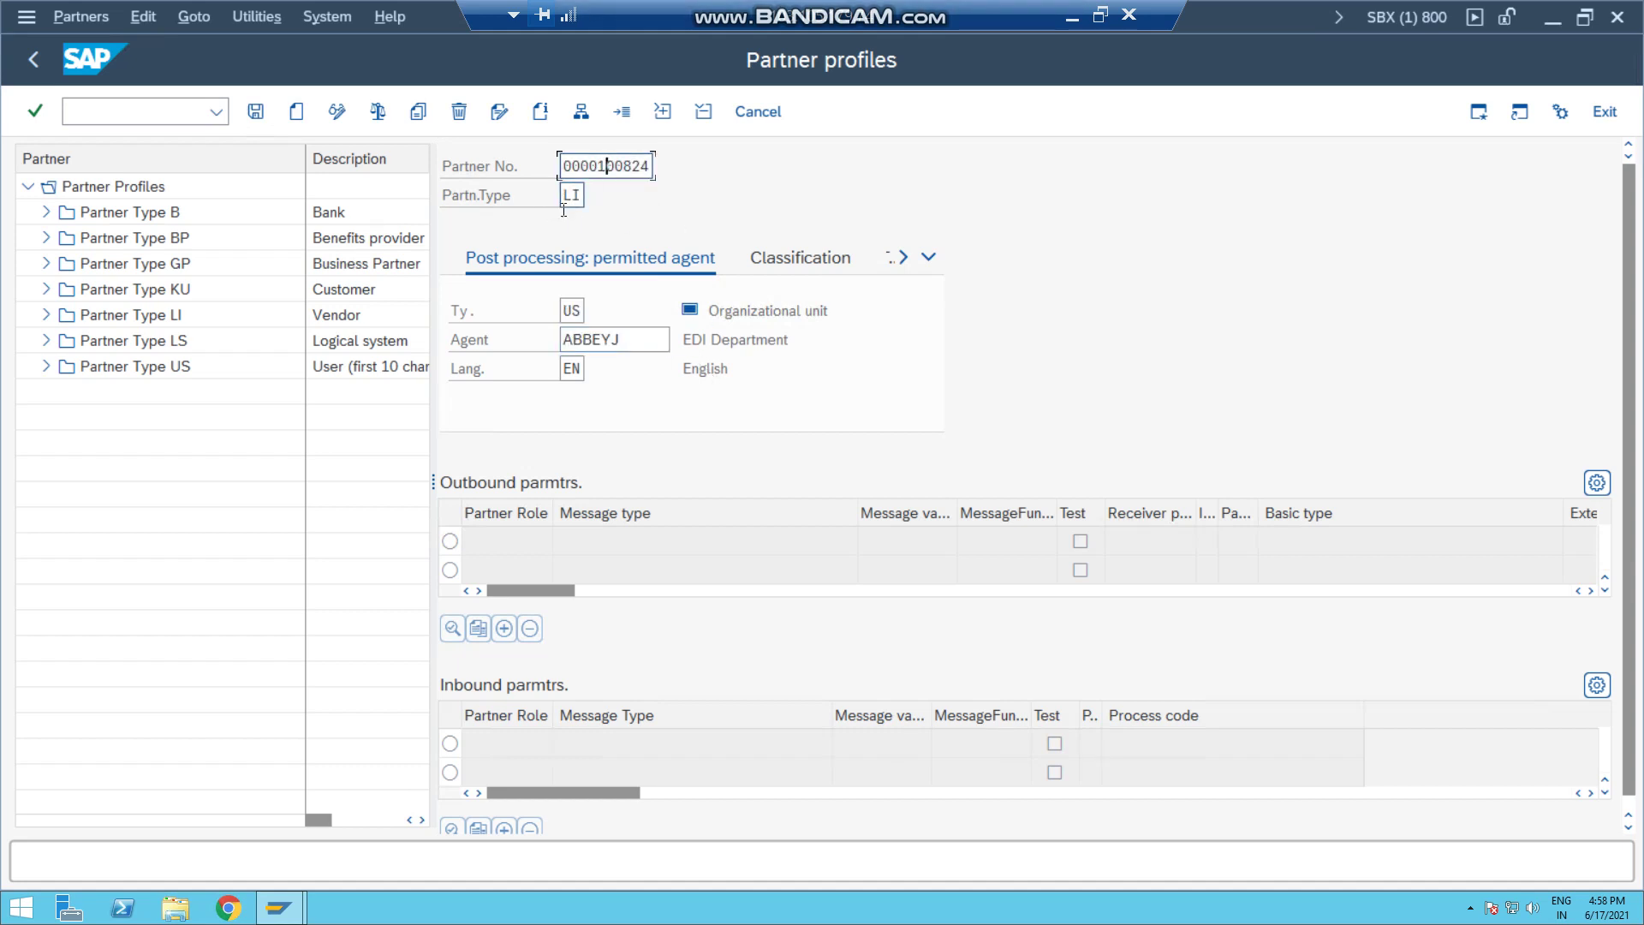
pyautogui.click(572, 195)
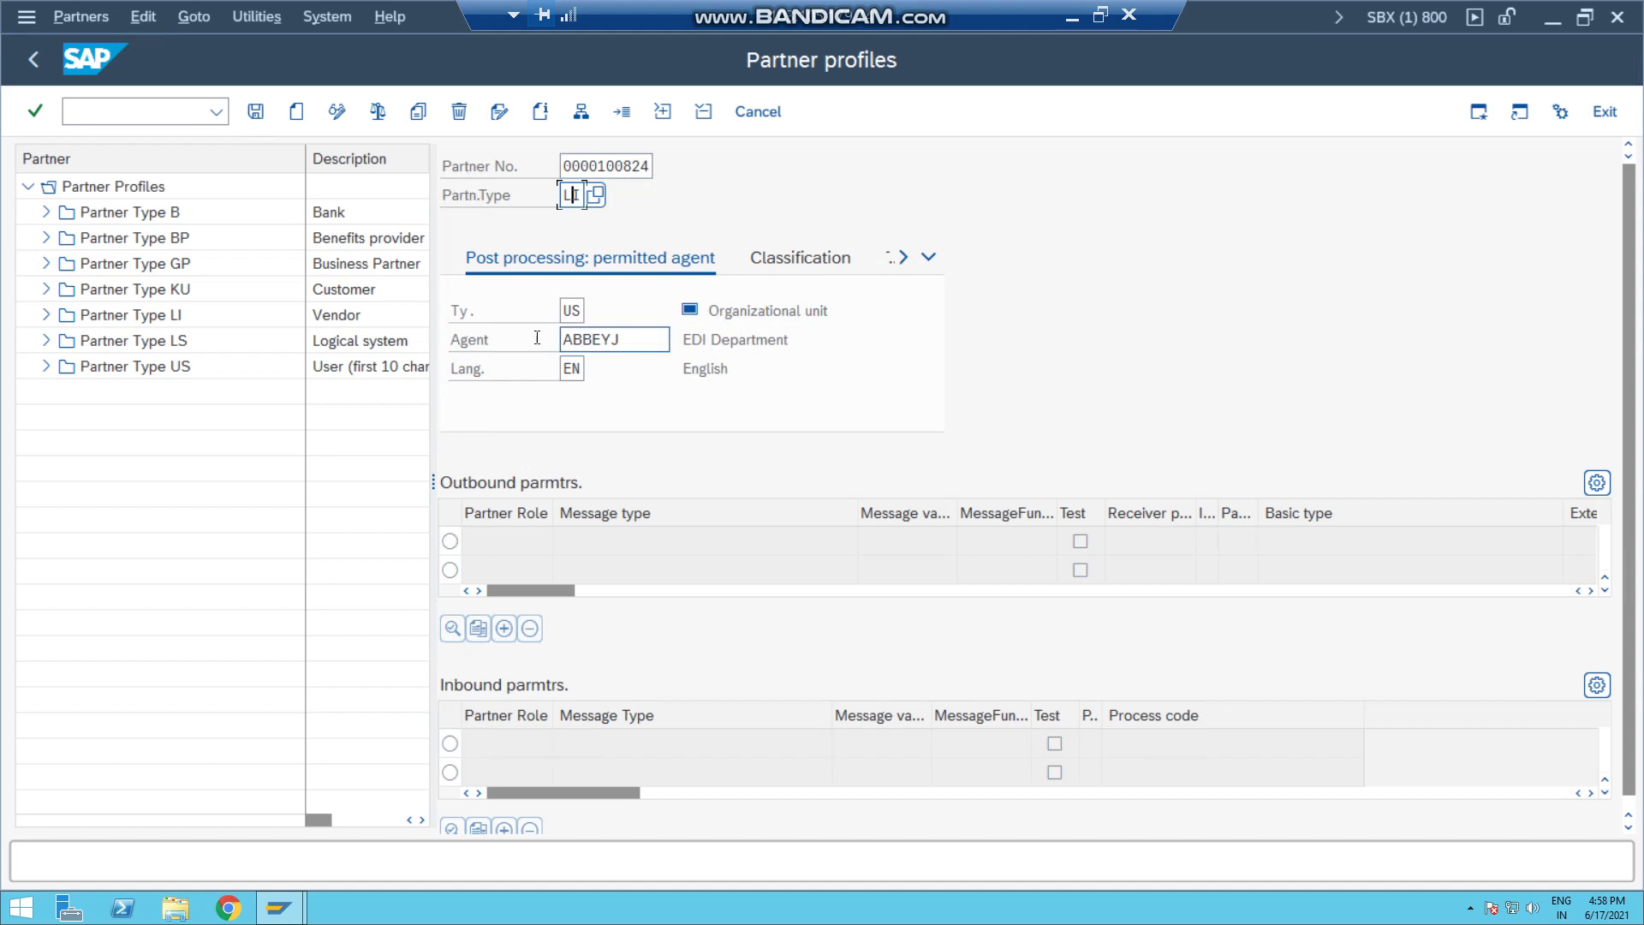
pyautogui.click(572, 311)
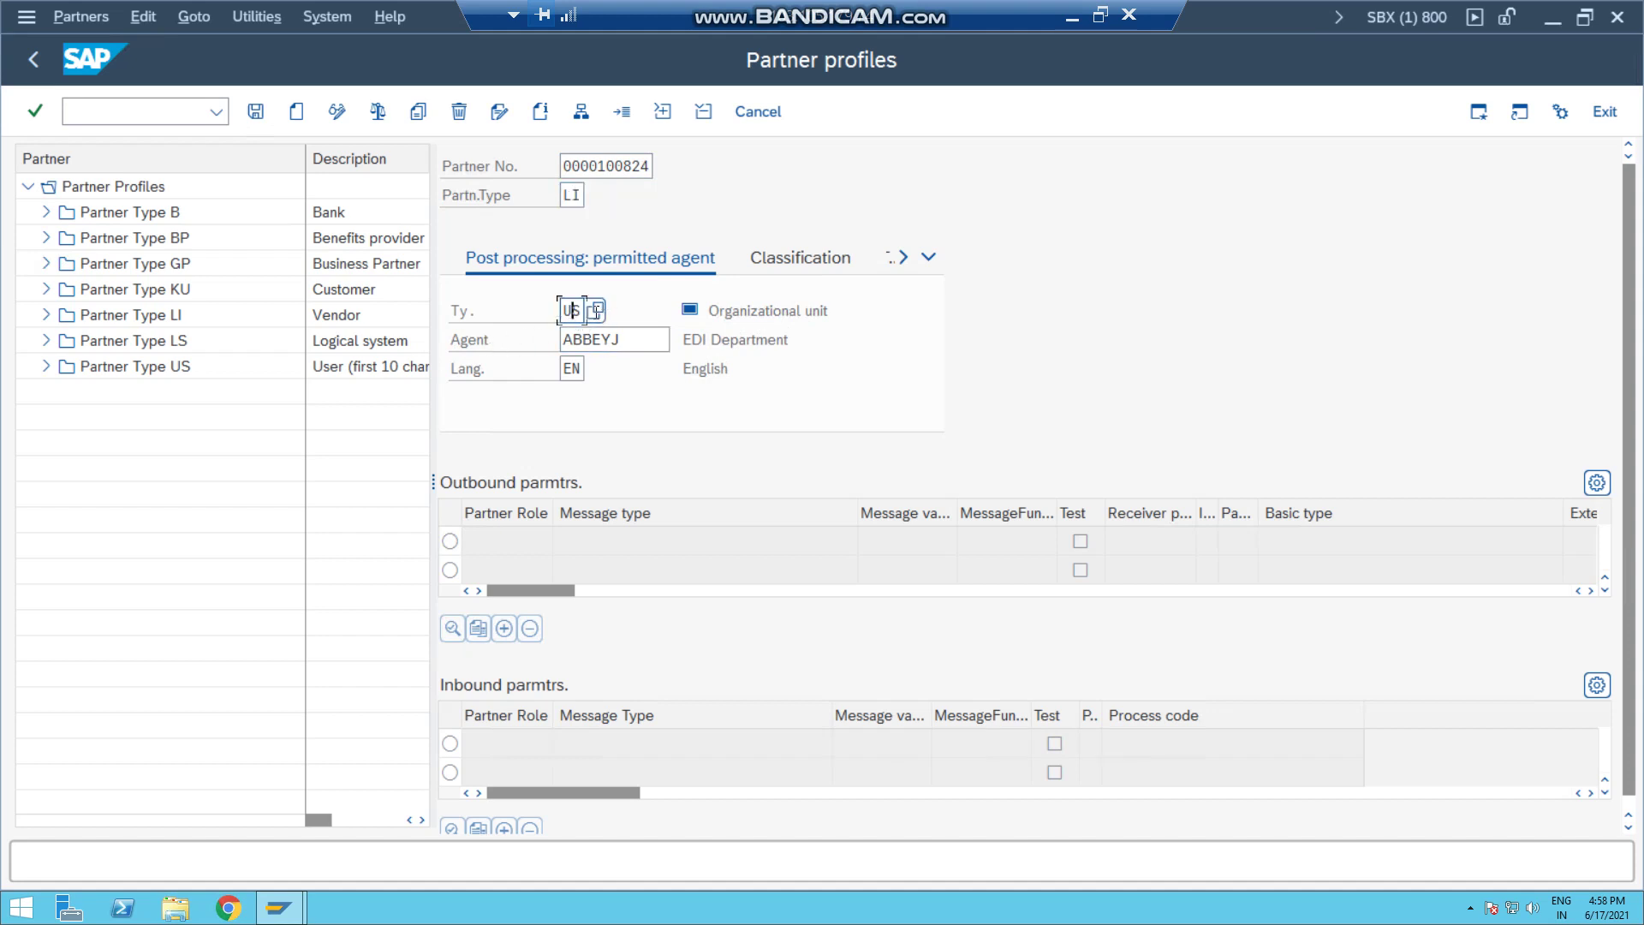
pyautogui.click(595, 312)
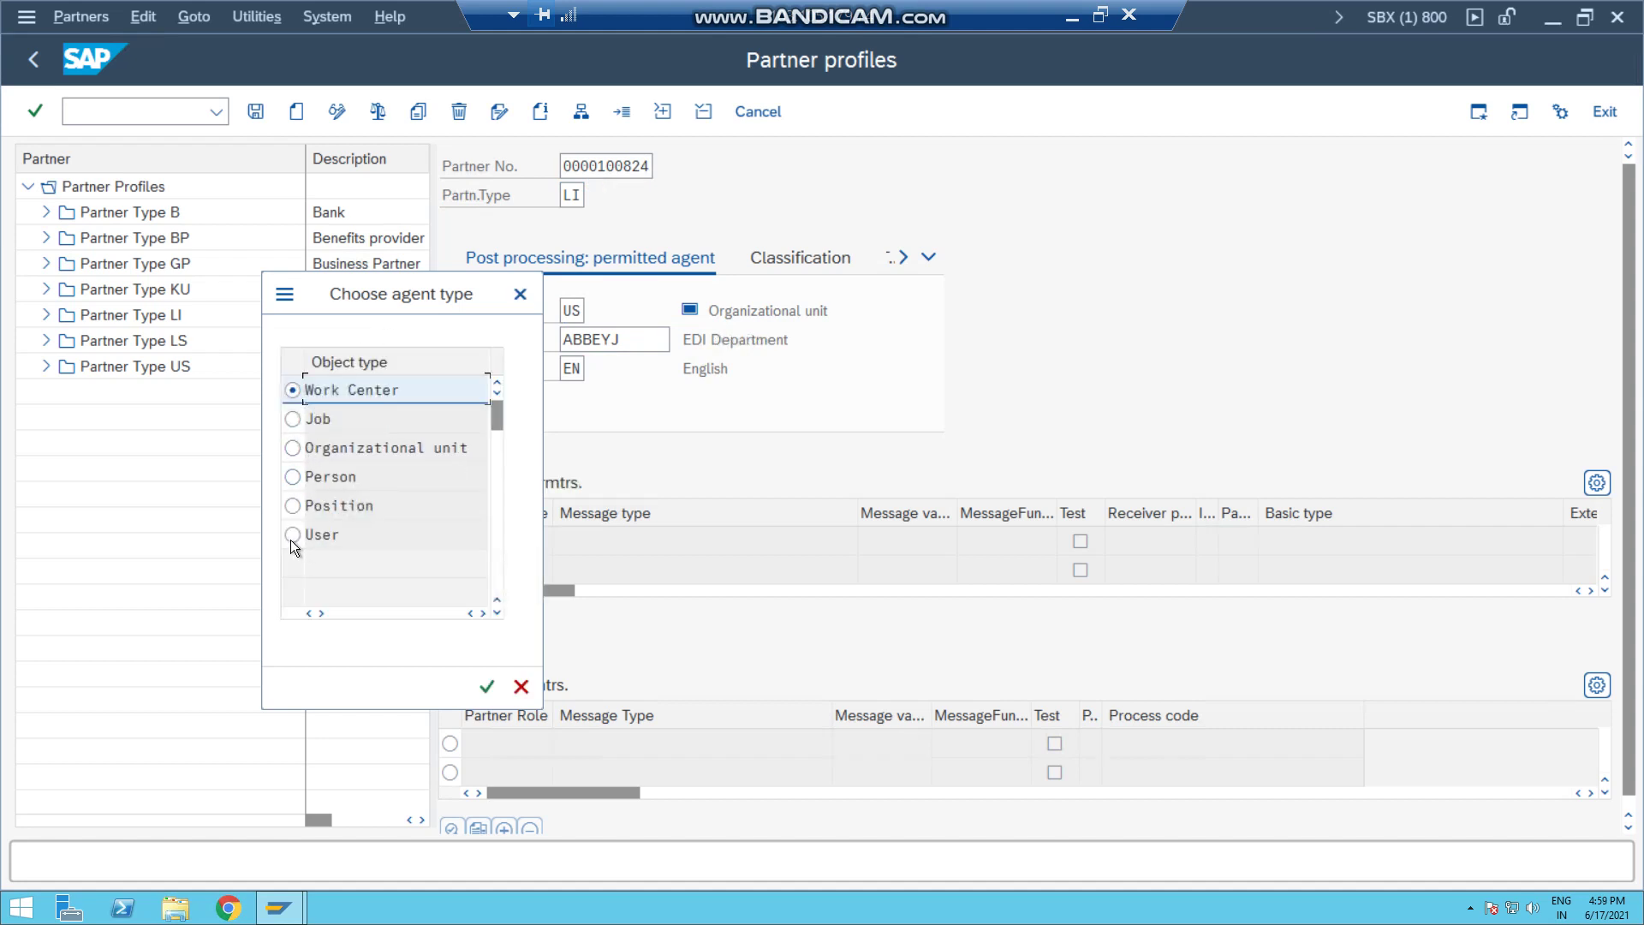
pyautogui.click(520, 295)
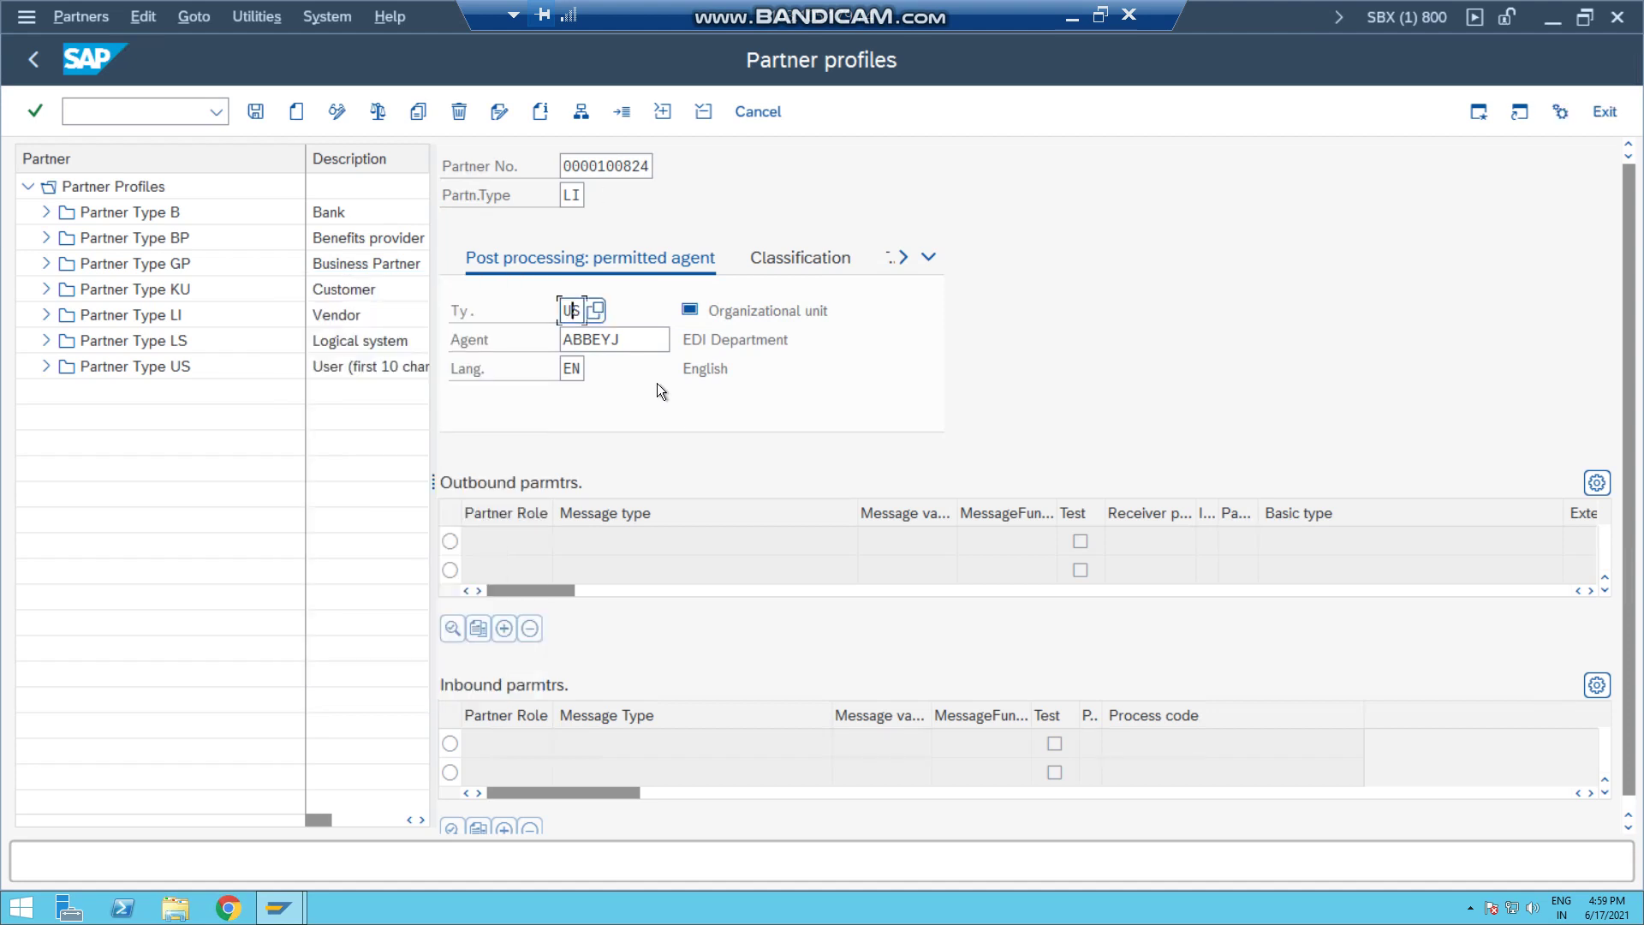
pyautogui.press('Return')
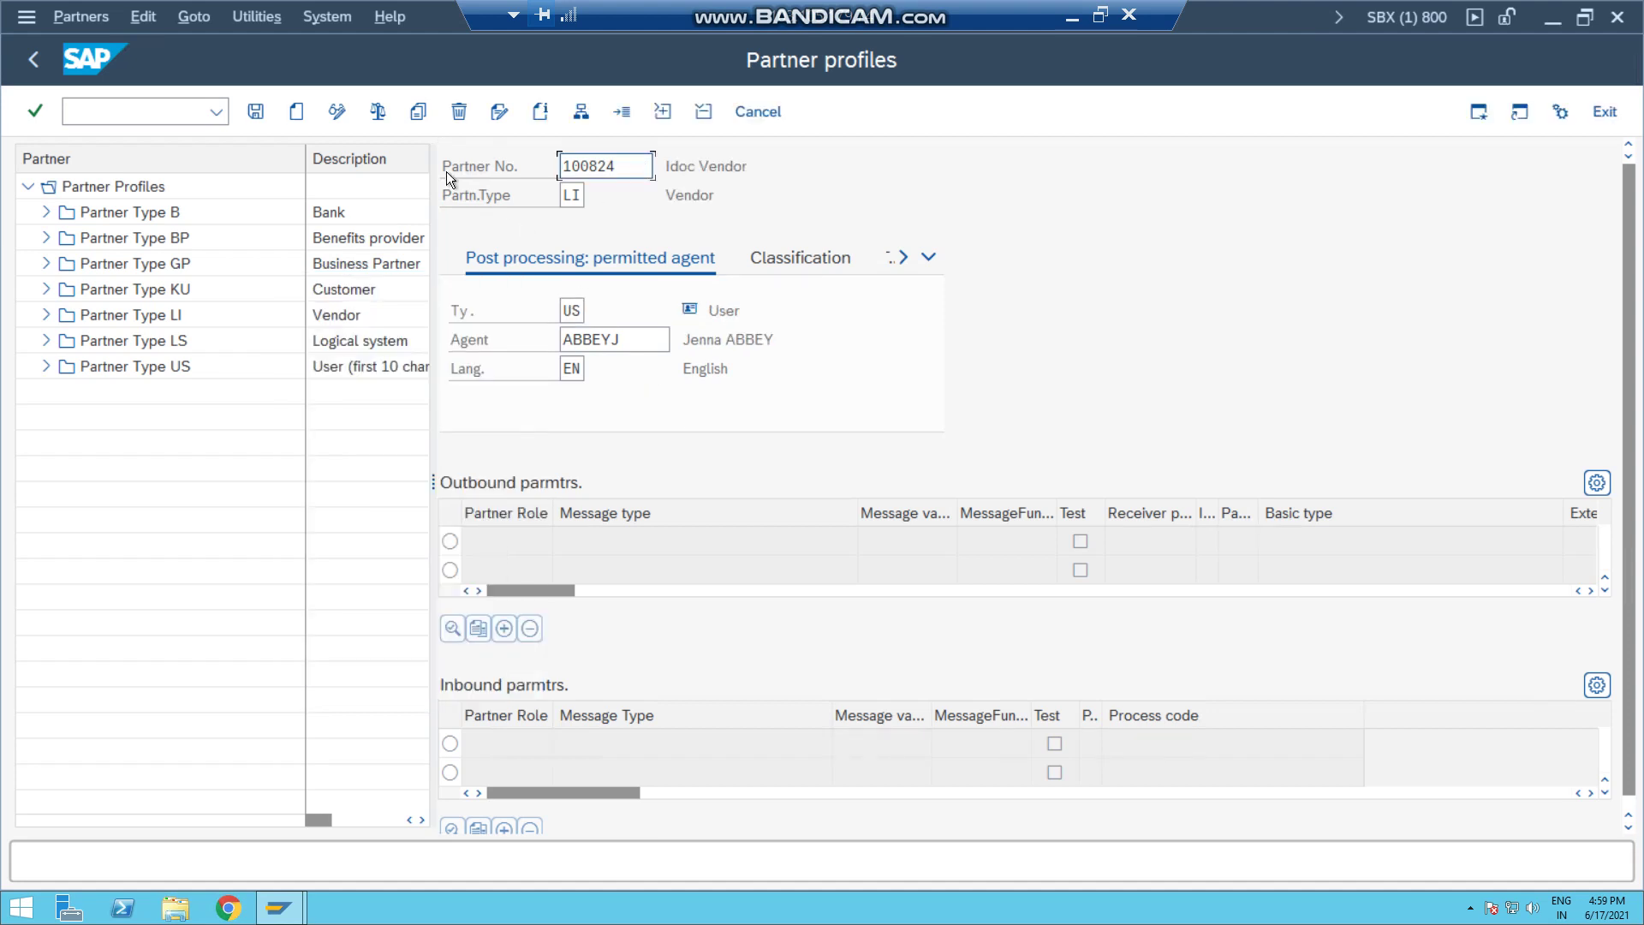
pyautogui.click(257, 112)
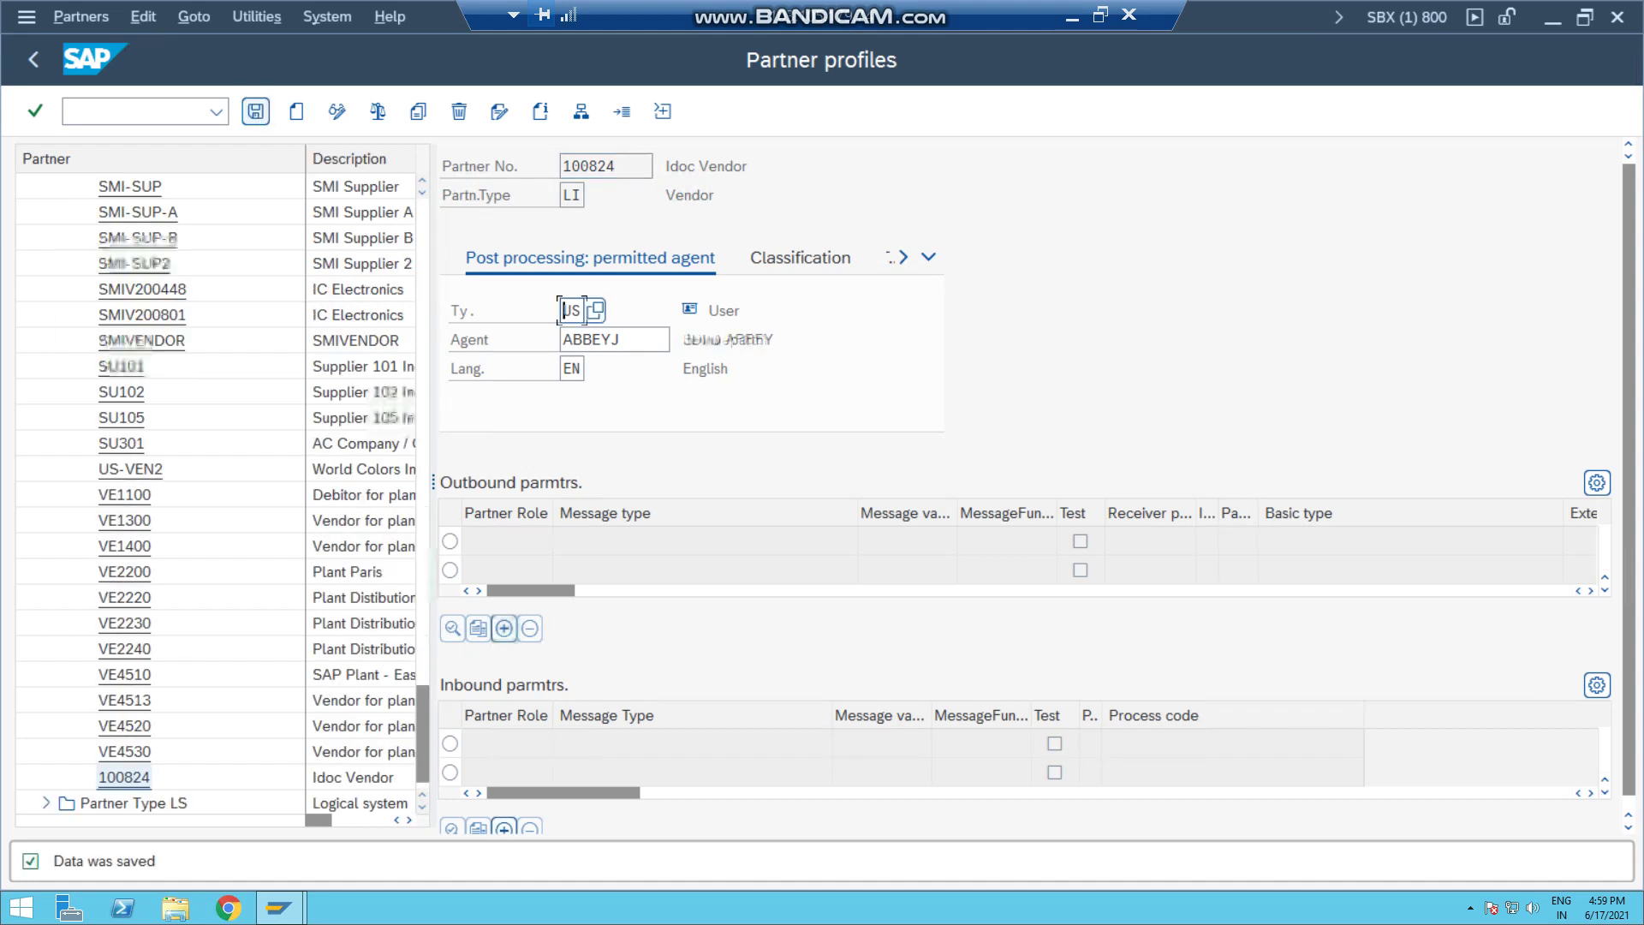
# Open partner profile 100824 and add an outbound parameter entry for message type ORDERS.
pyautogui.click(121, 777)
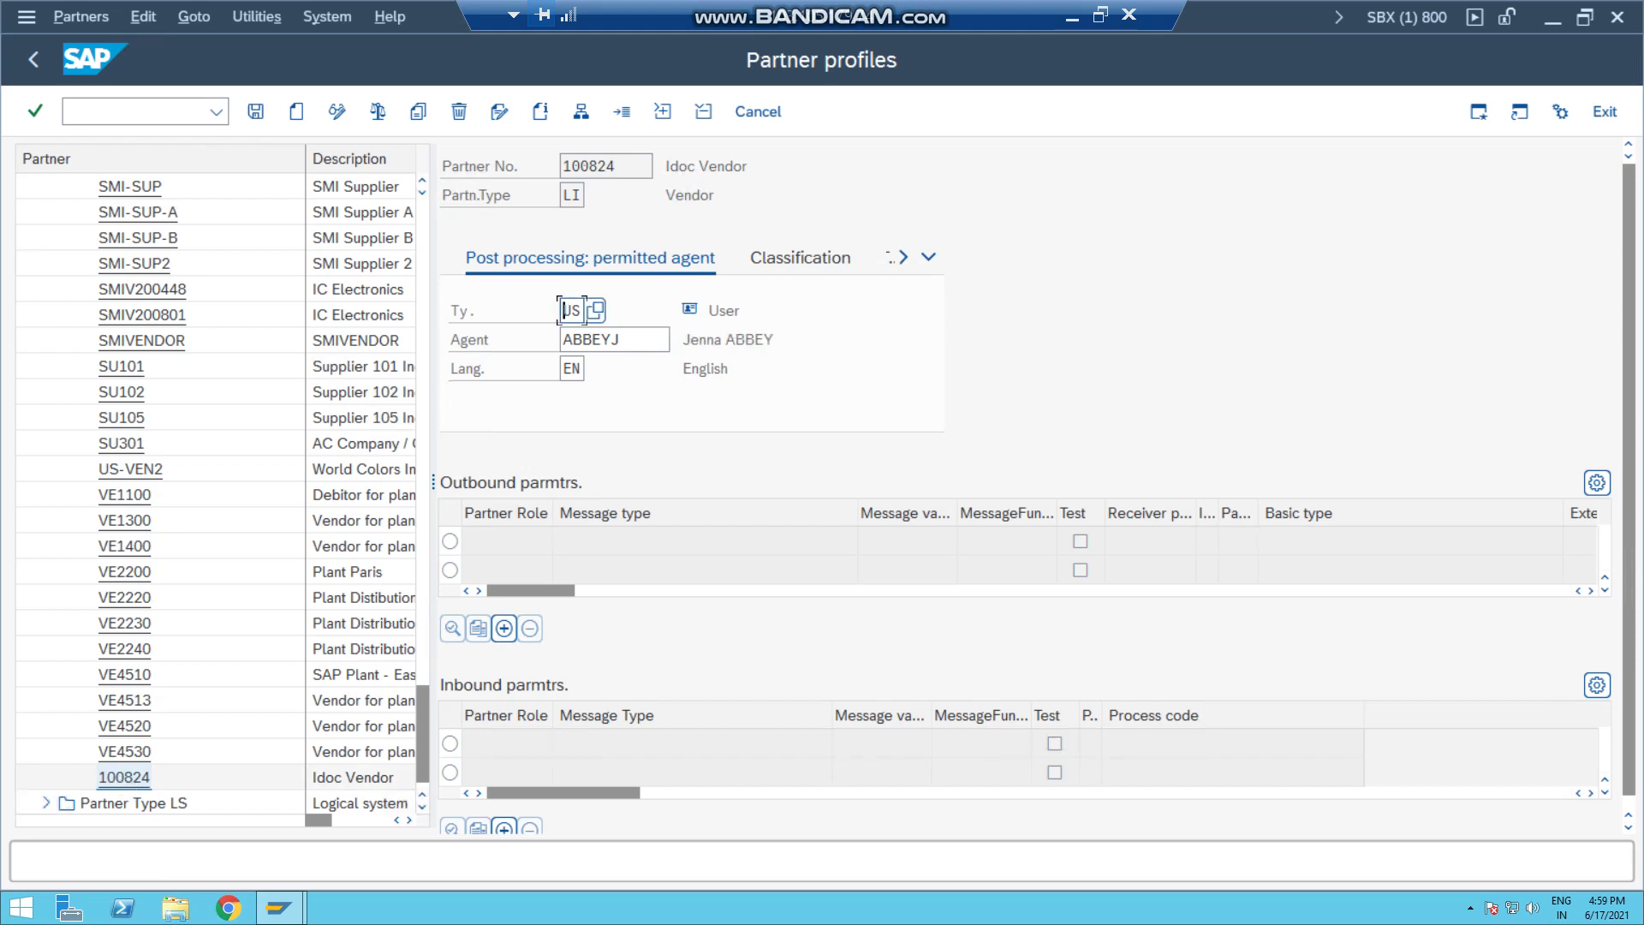
pyautogui.click(504, 629)
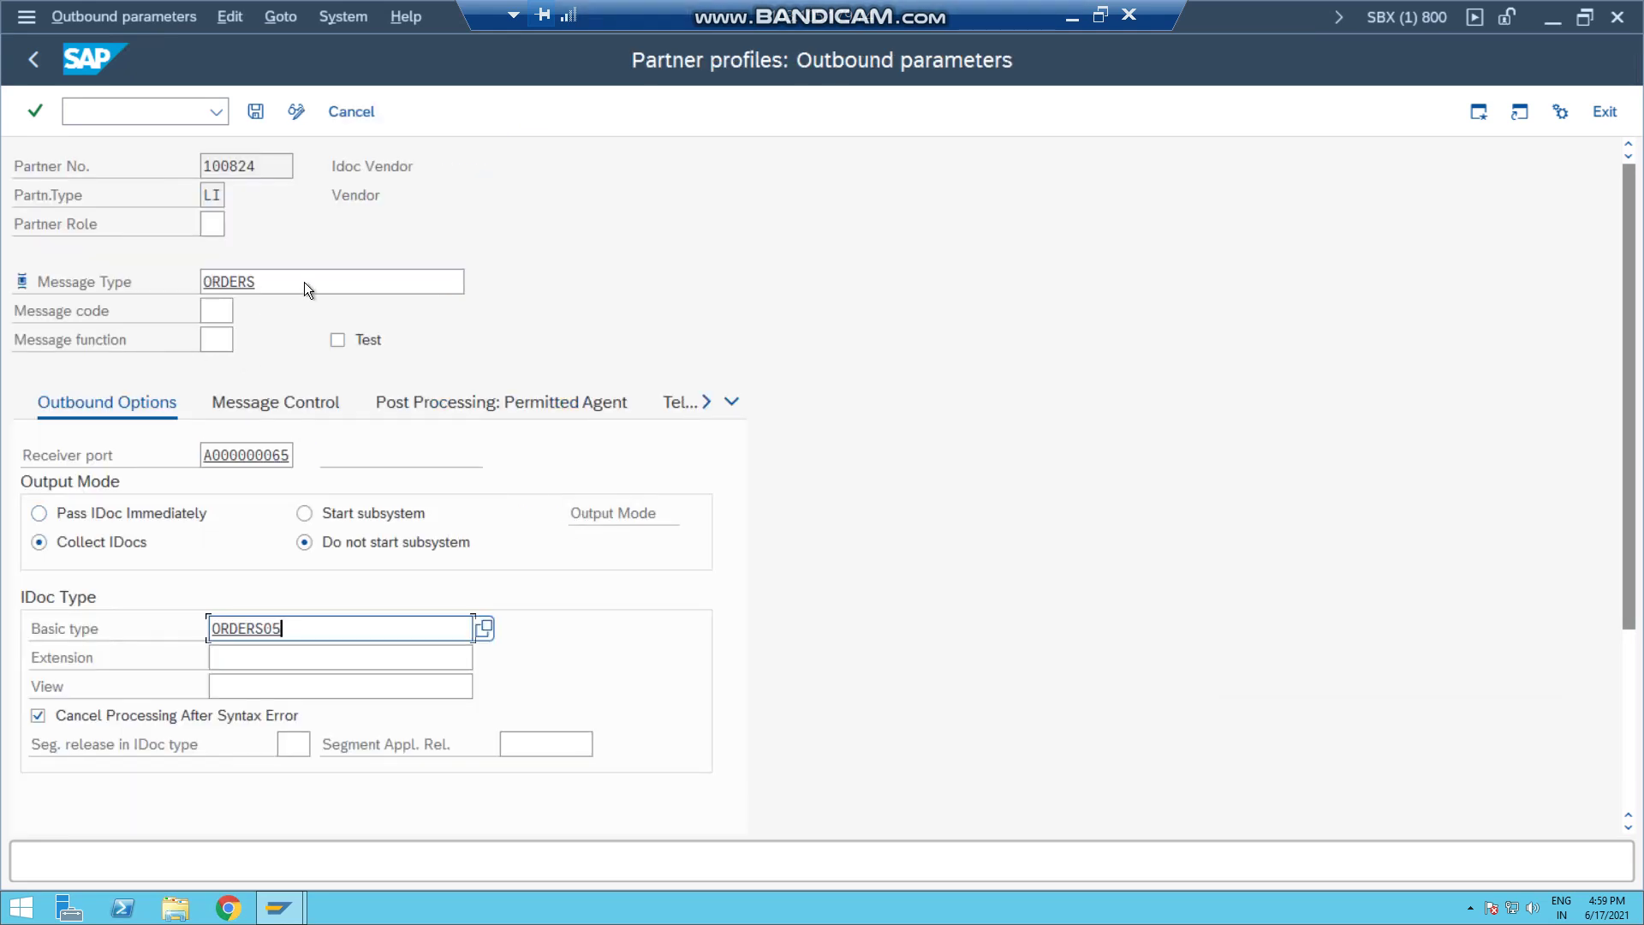
pyautogui.click(295, 278)
pyautogui.moveTo(258, 281); pyautogui.dragTo(195, 281)
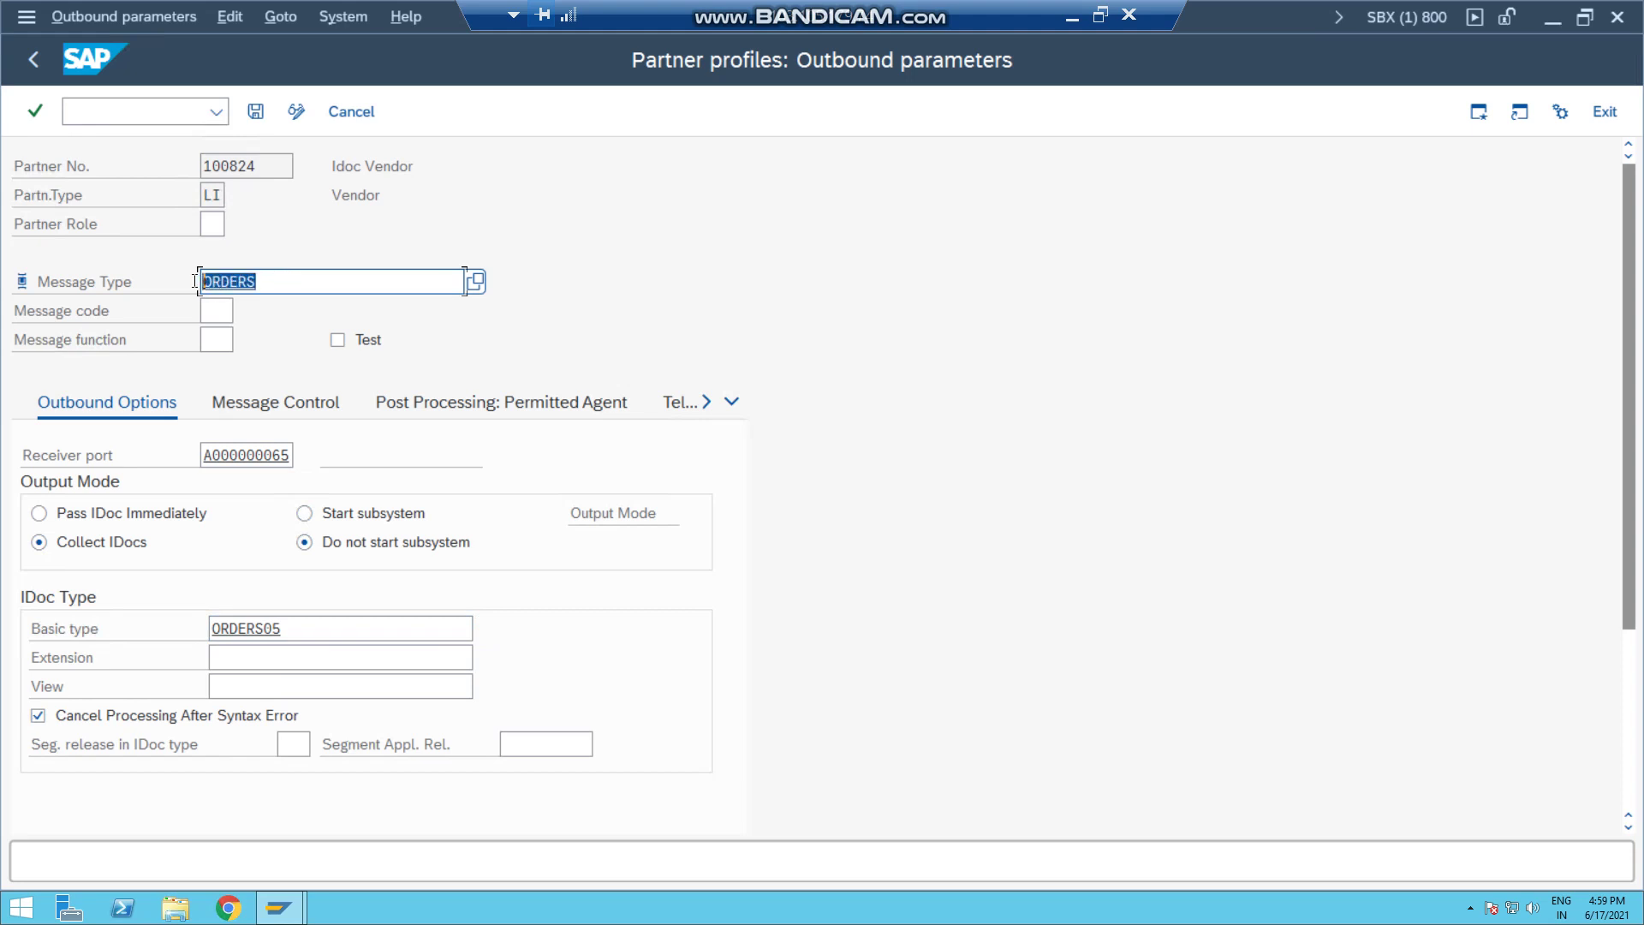
# Set receiver port A000000065, basic type ORDERS05 and package size 100.
pyautogui.click(264, 455)
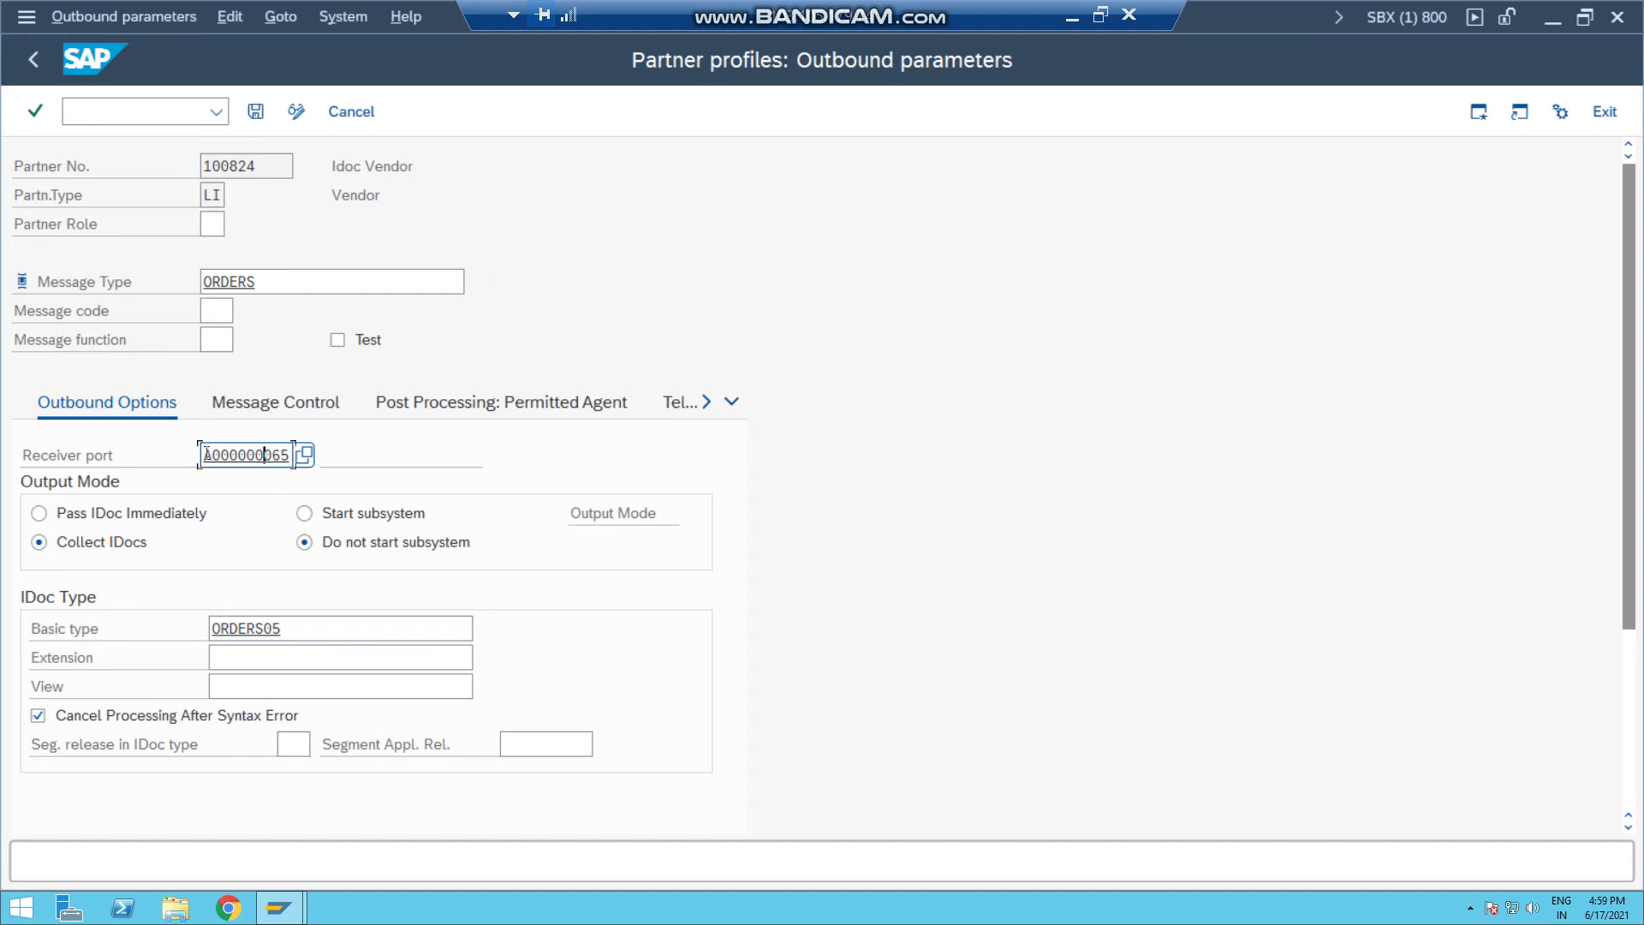
pyautogui.moveTo(207, 454); pyautogui.dragTo(305, 458)
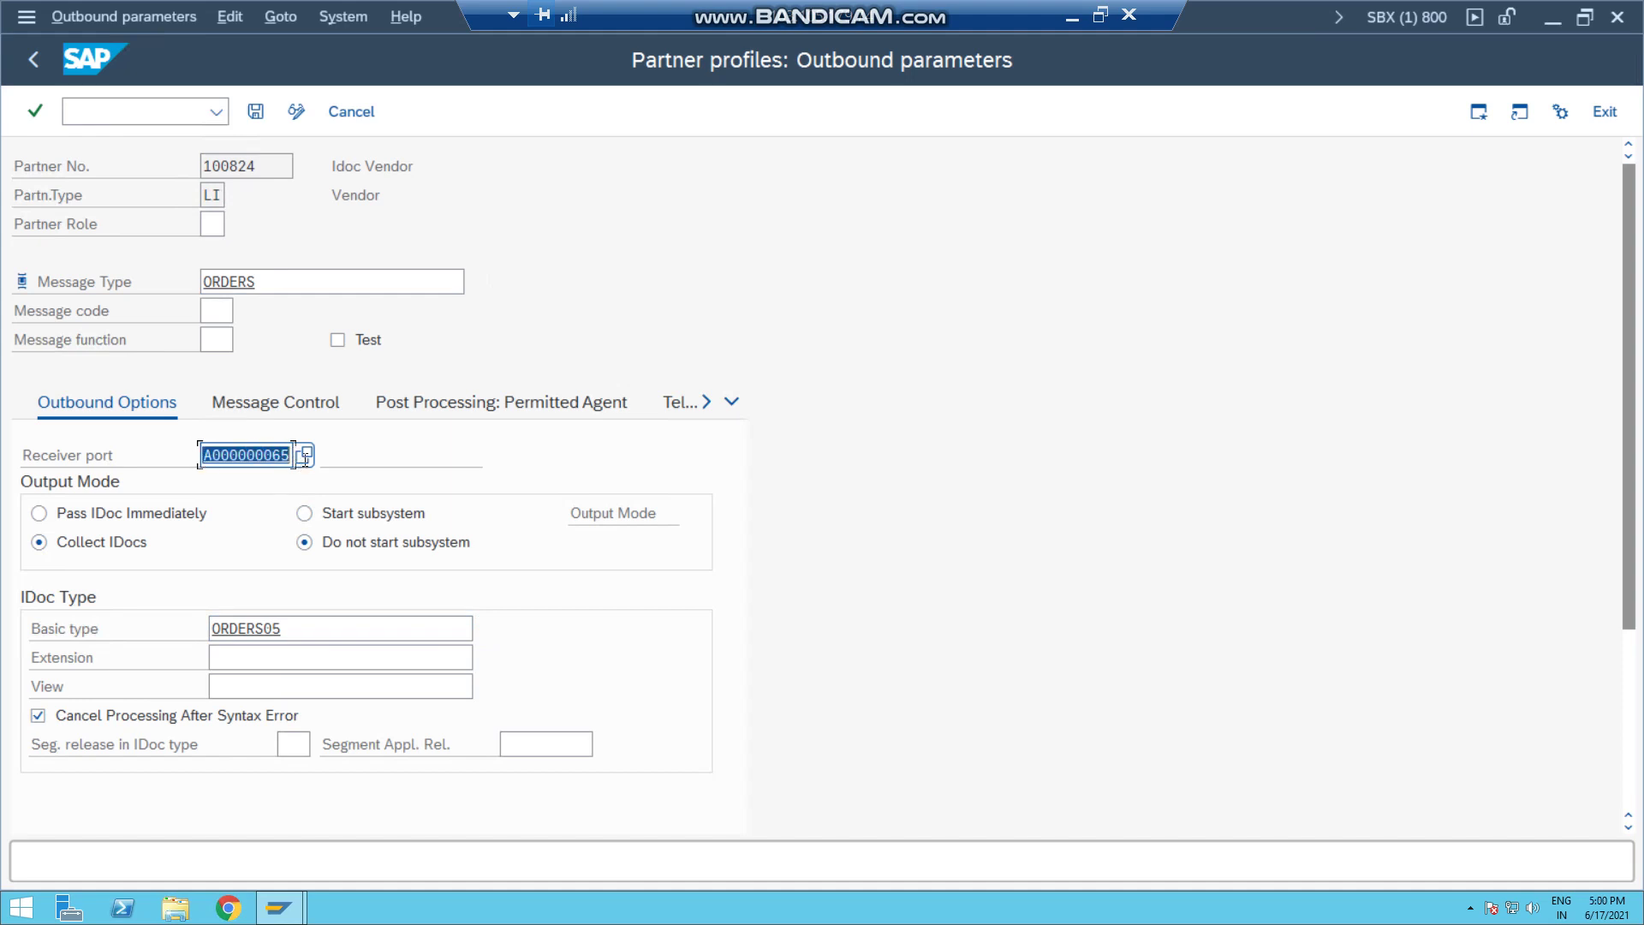
pyautogui.click(310, 627)
pyautogui.moveTo(234, 627); pyautogui.dragTo(209, 627)
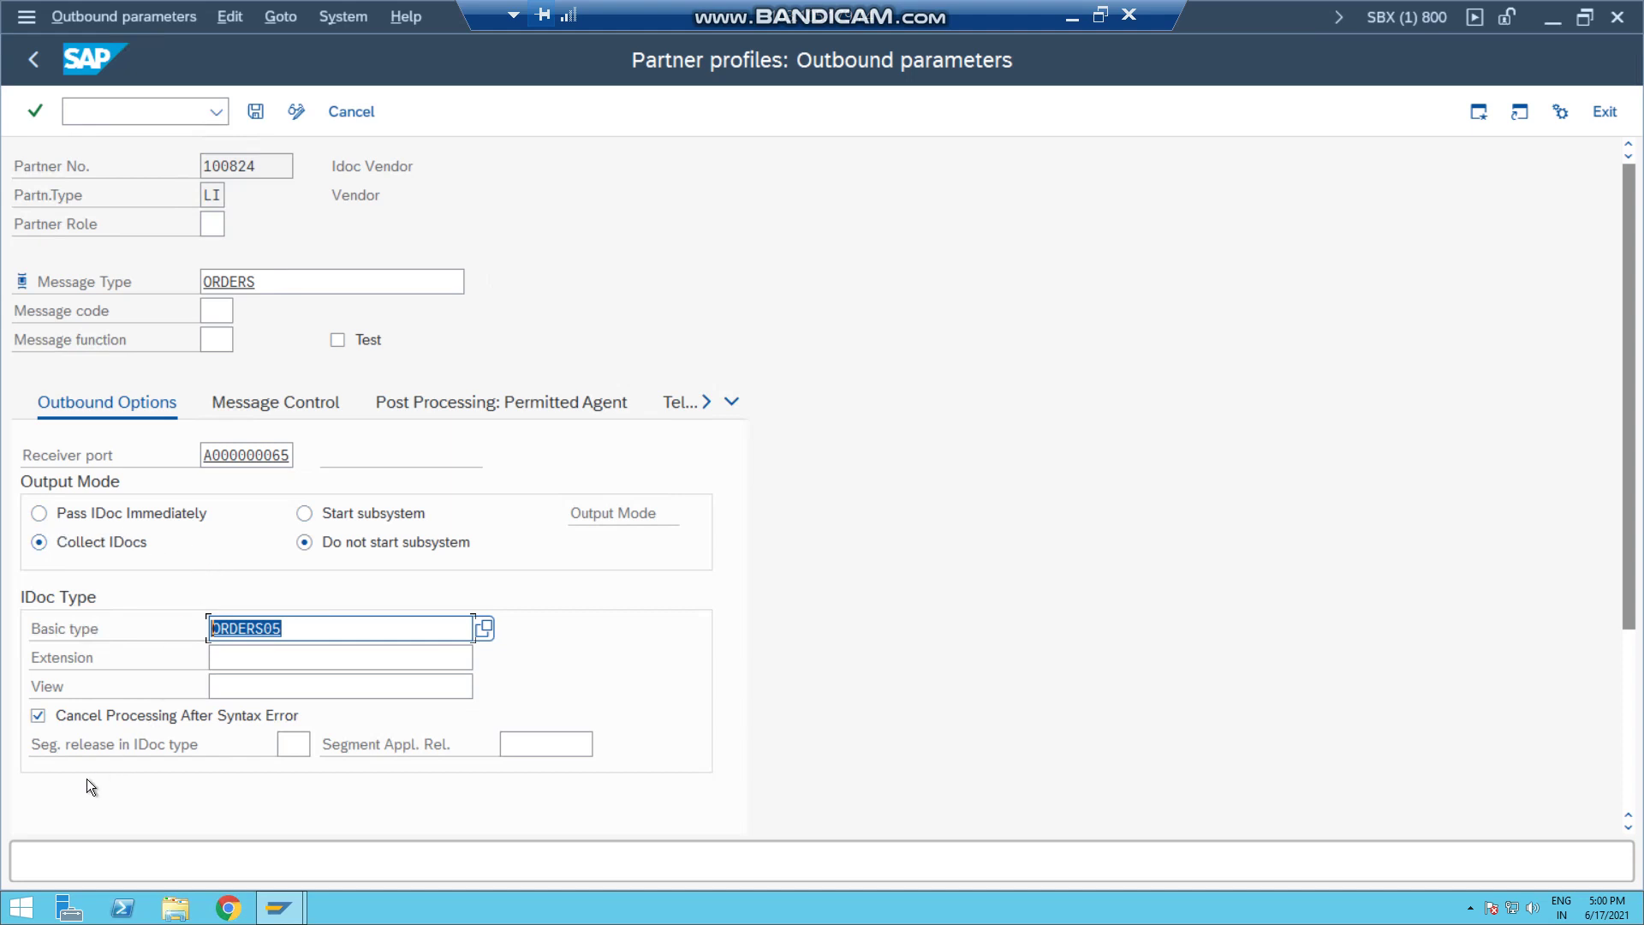
pyautogui.click(245, 400)
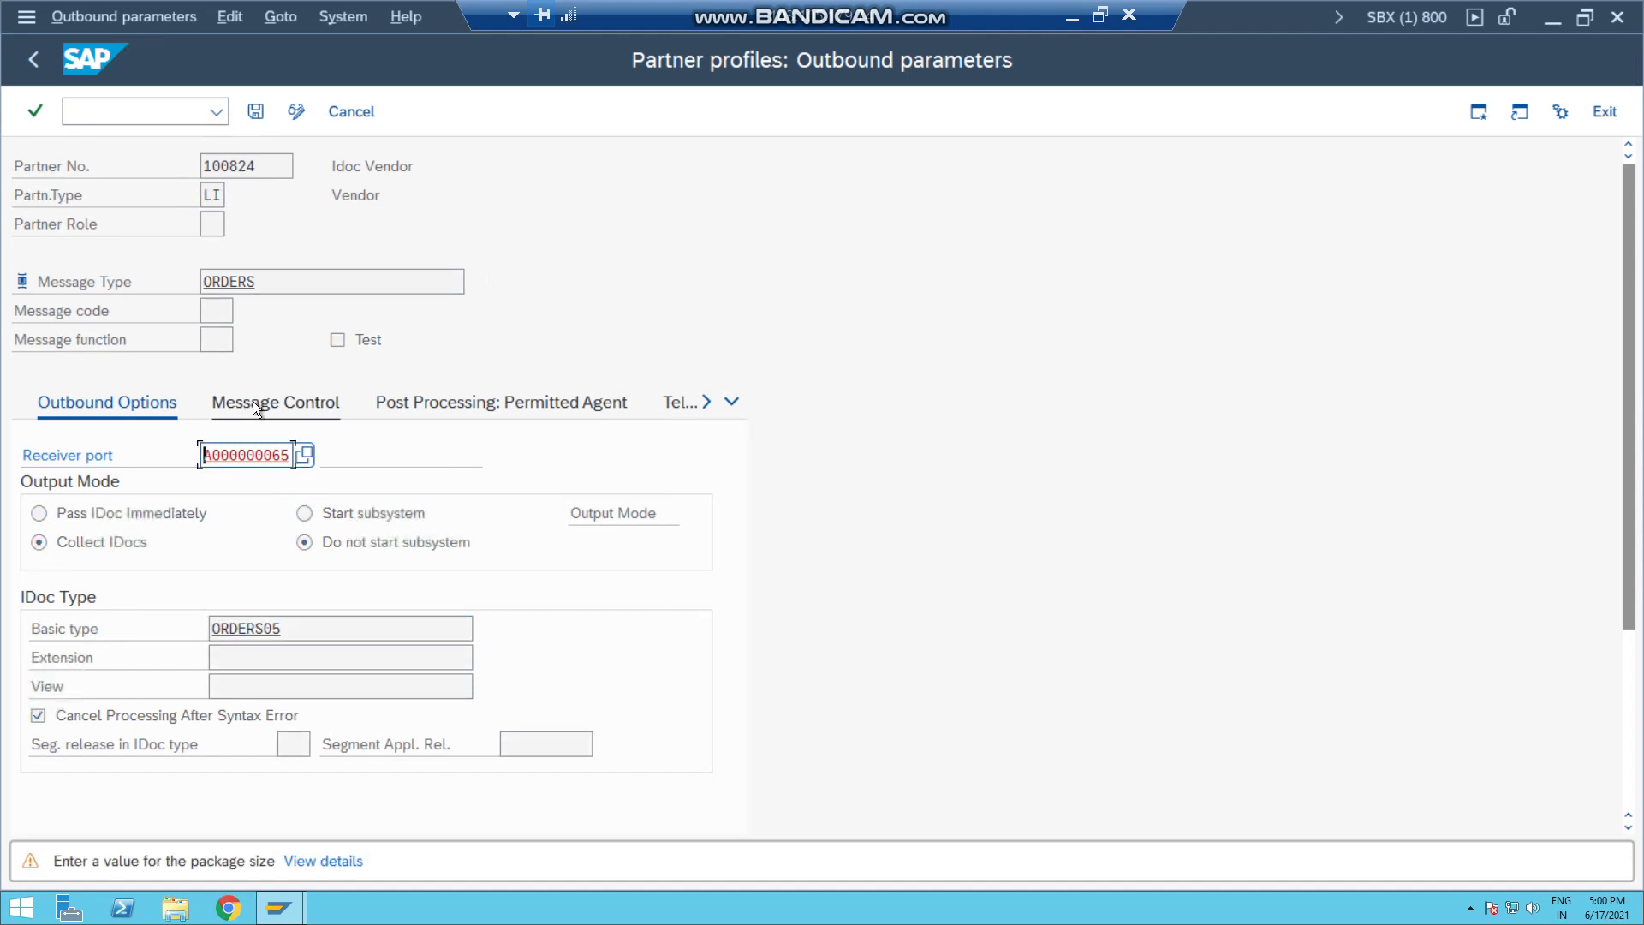
pyautogui.press('Return')
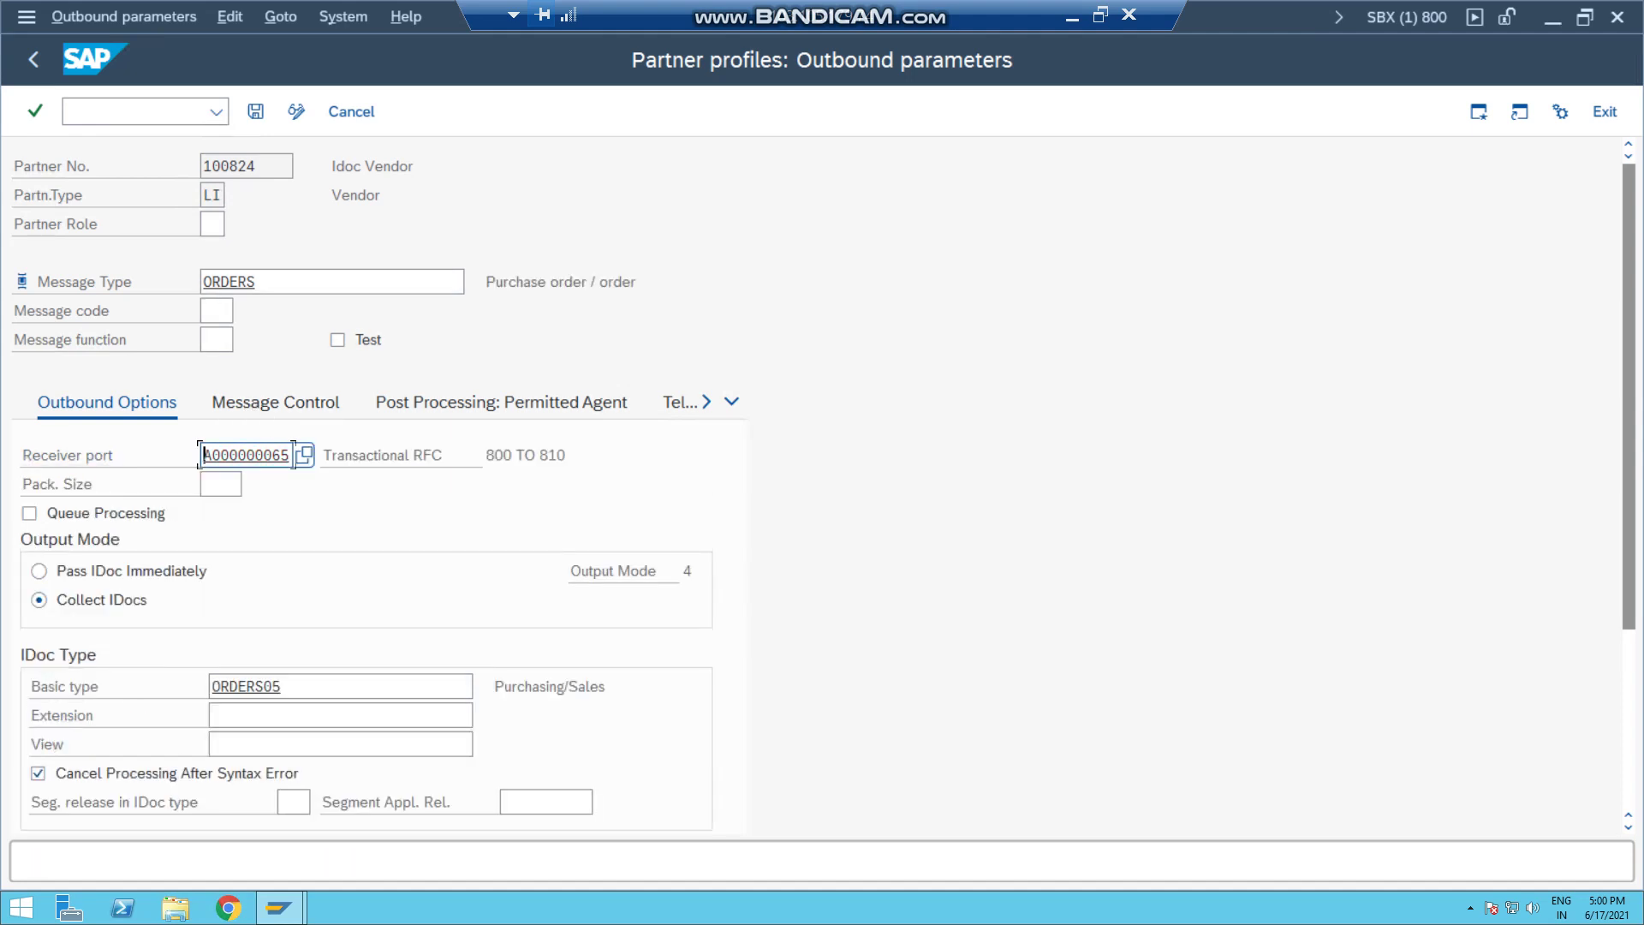
pyautogui.write('100')
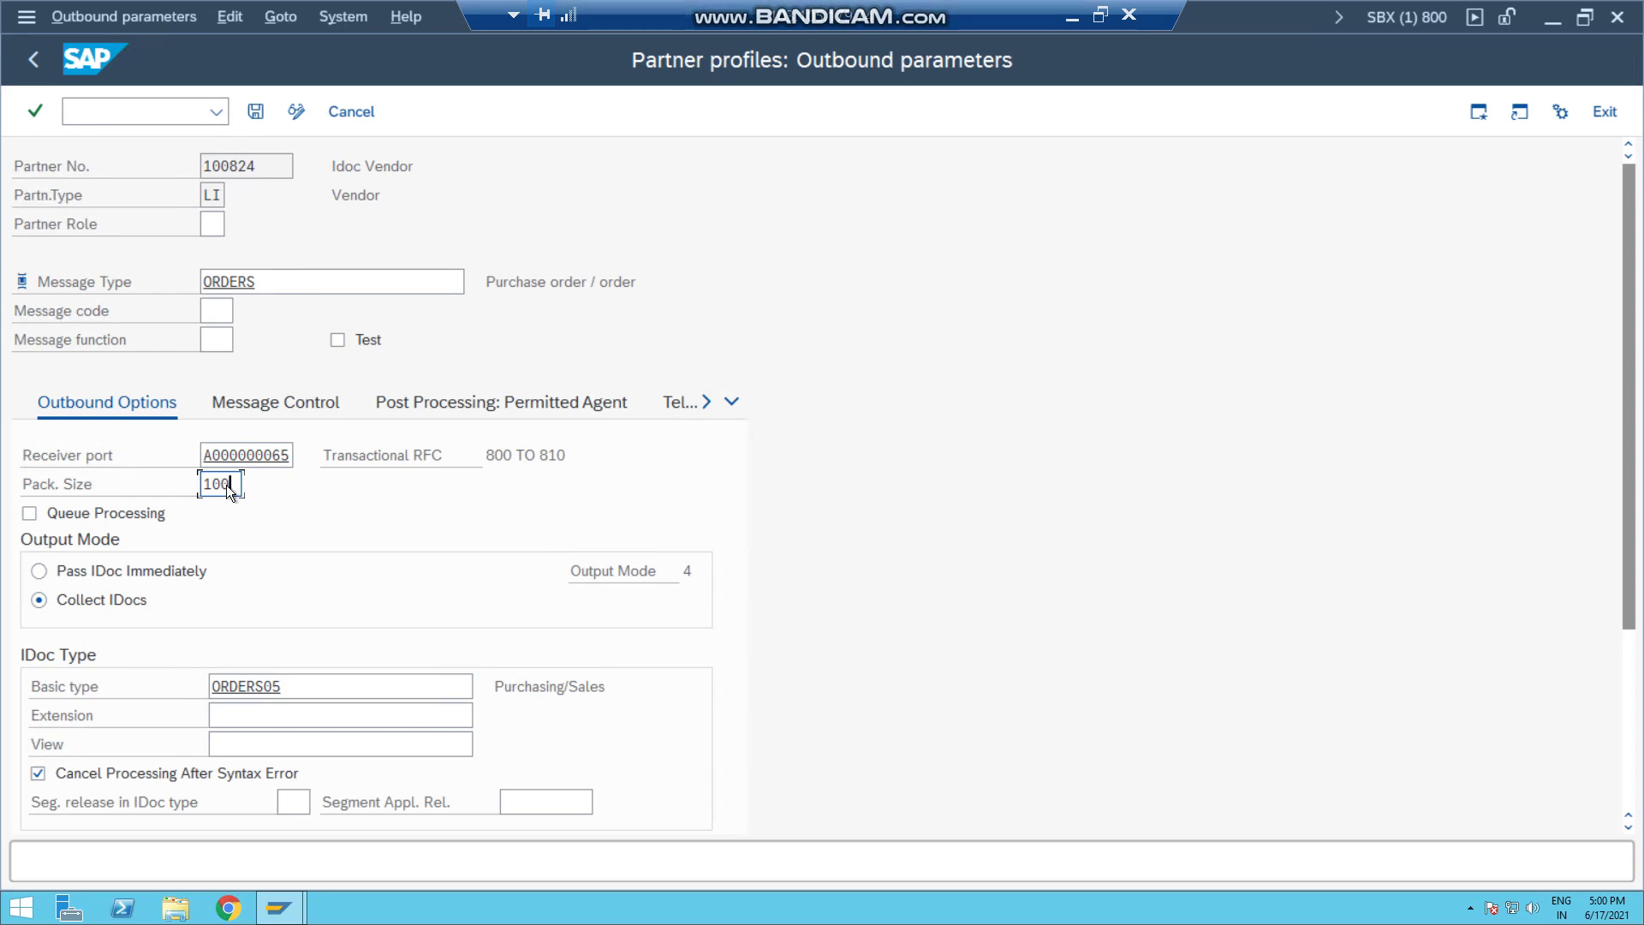
# Add message control row EF / ZIDC / ME10 flagged as change message, save, and go back.
pyautogui.click(273, 409)
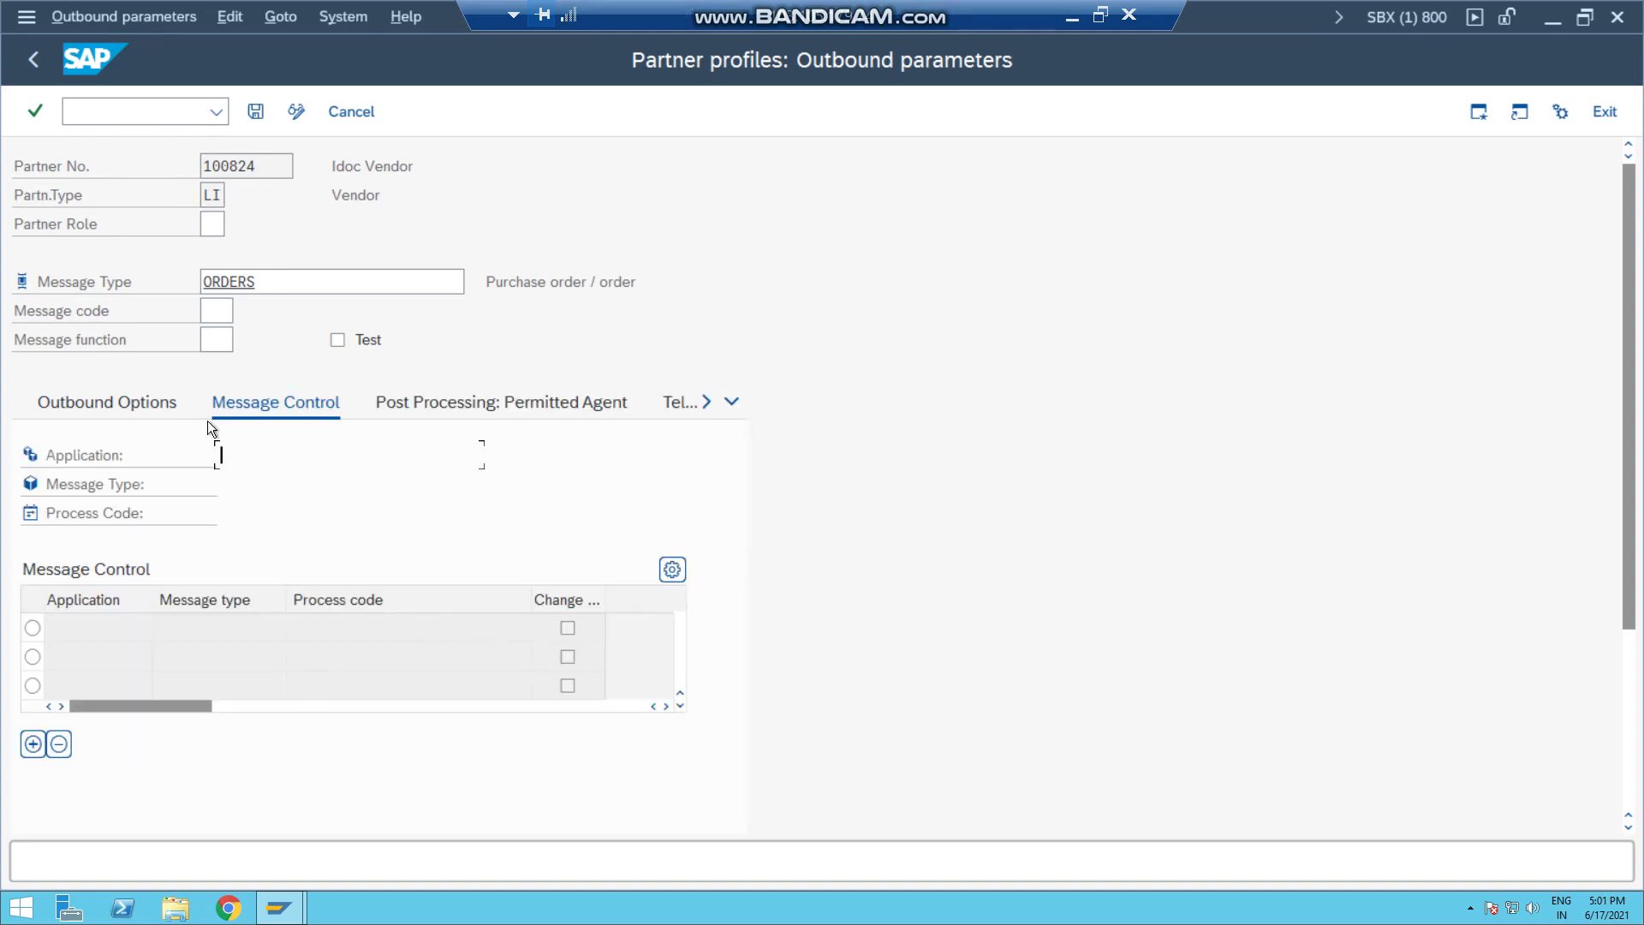
pyautogui.click(32, 743)
pyautogui.click(83, 629)
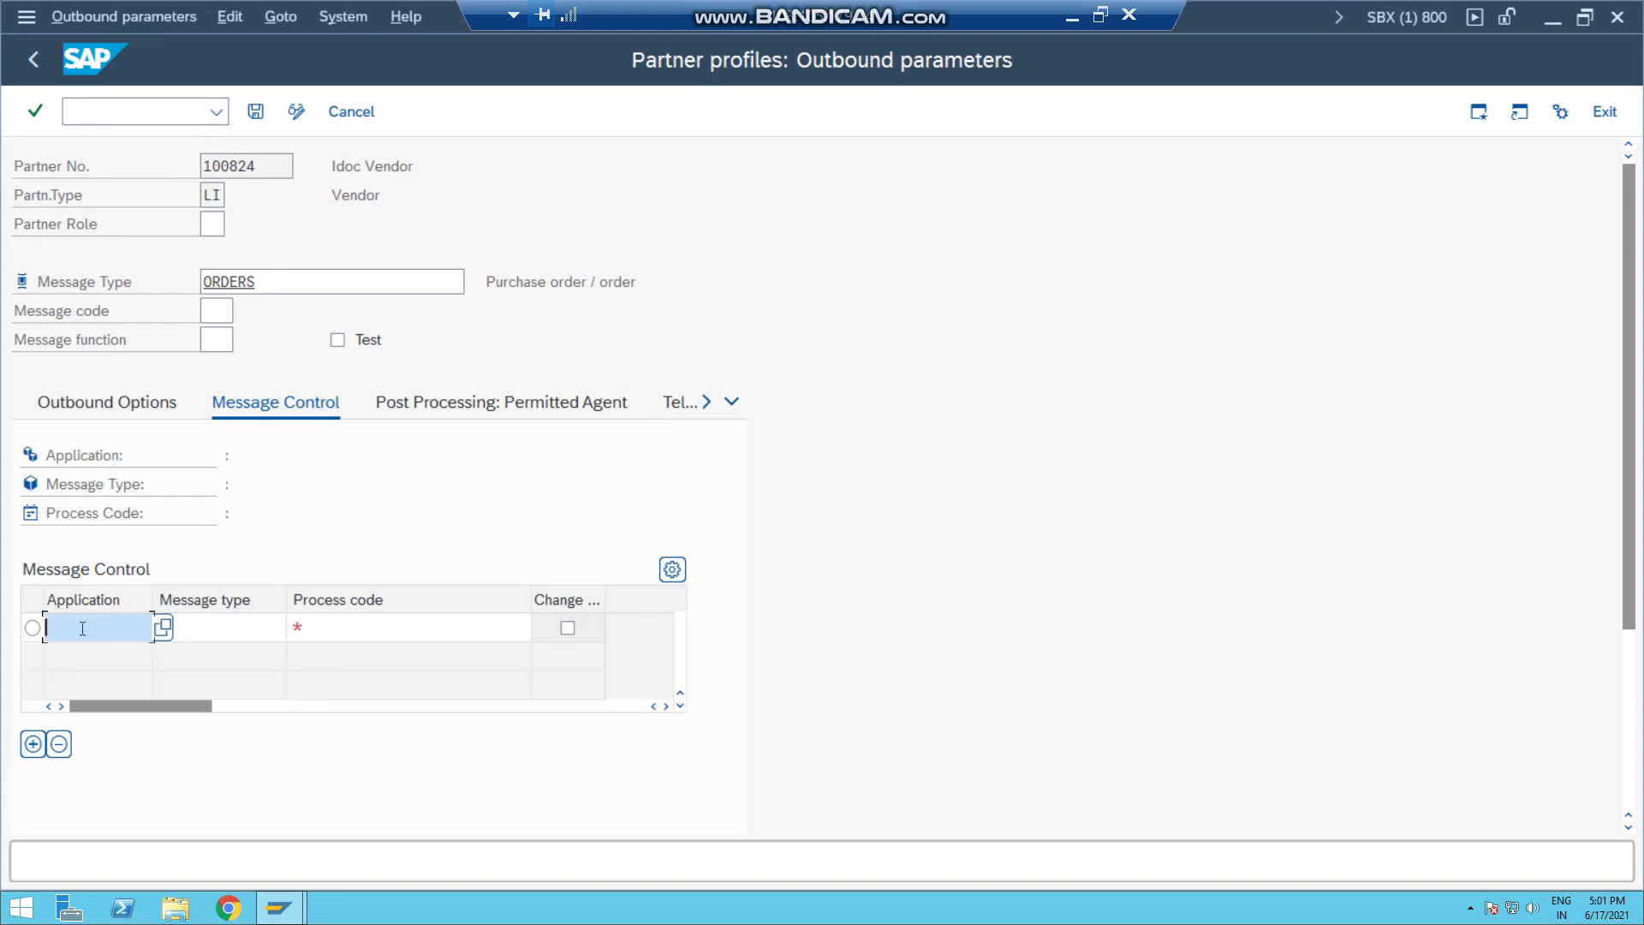
pyautogui.click(69, 659)
pyautogui.click(190, 628)
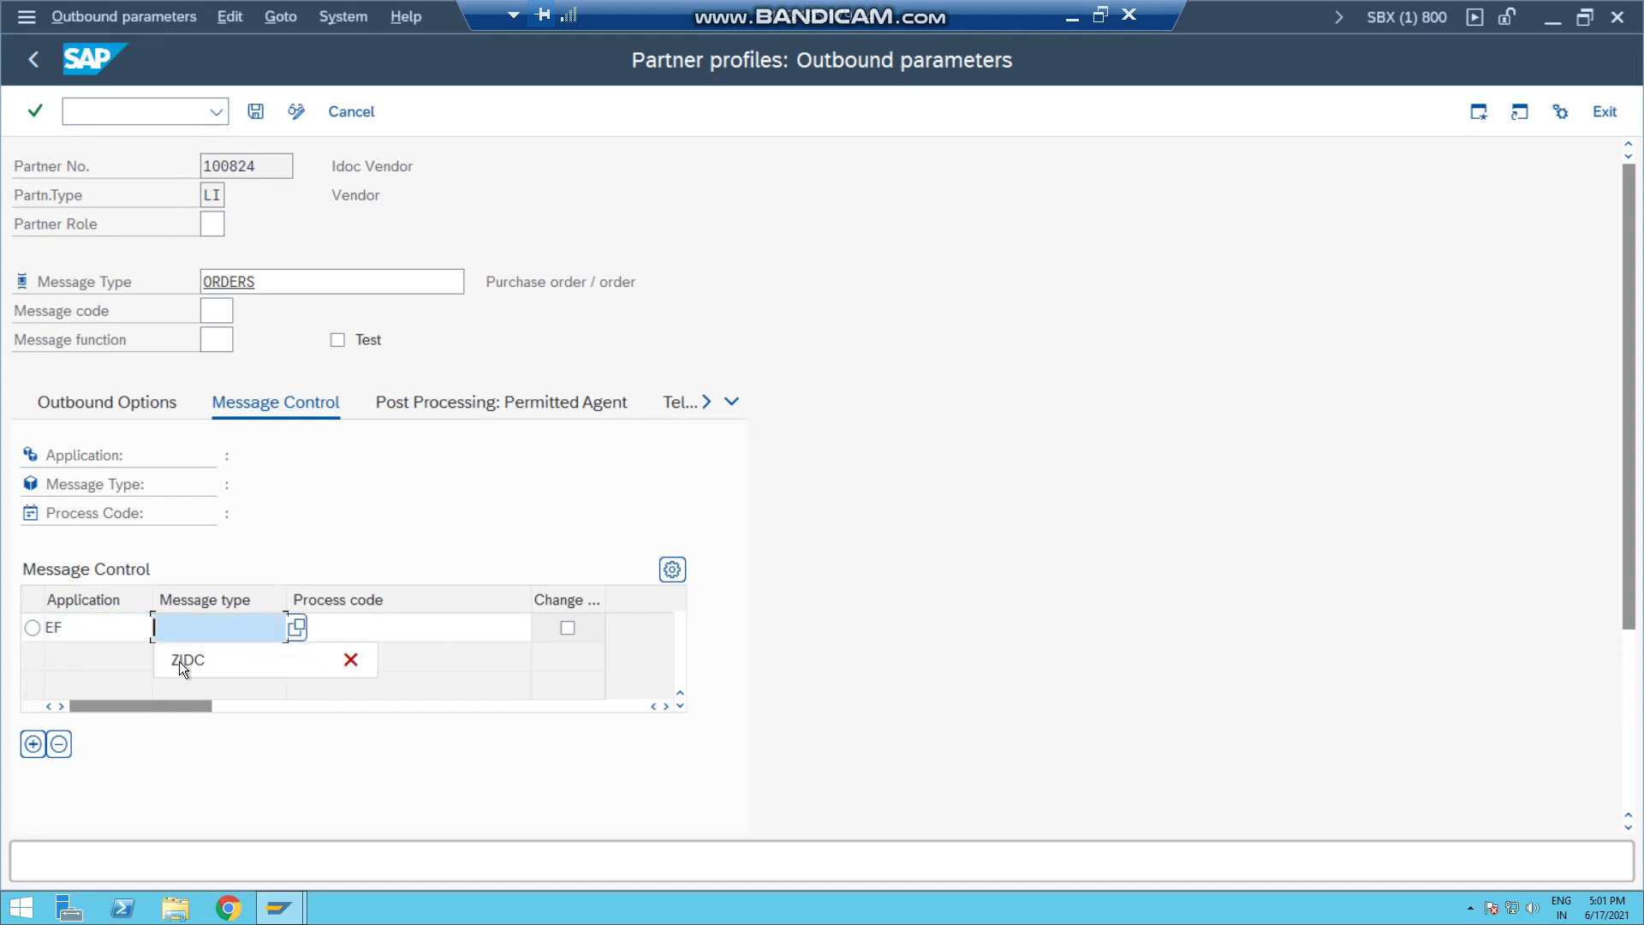
pyautogui.click(179, 661)
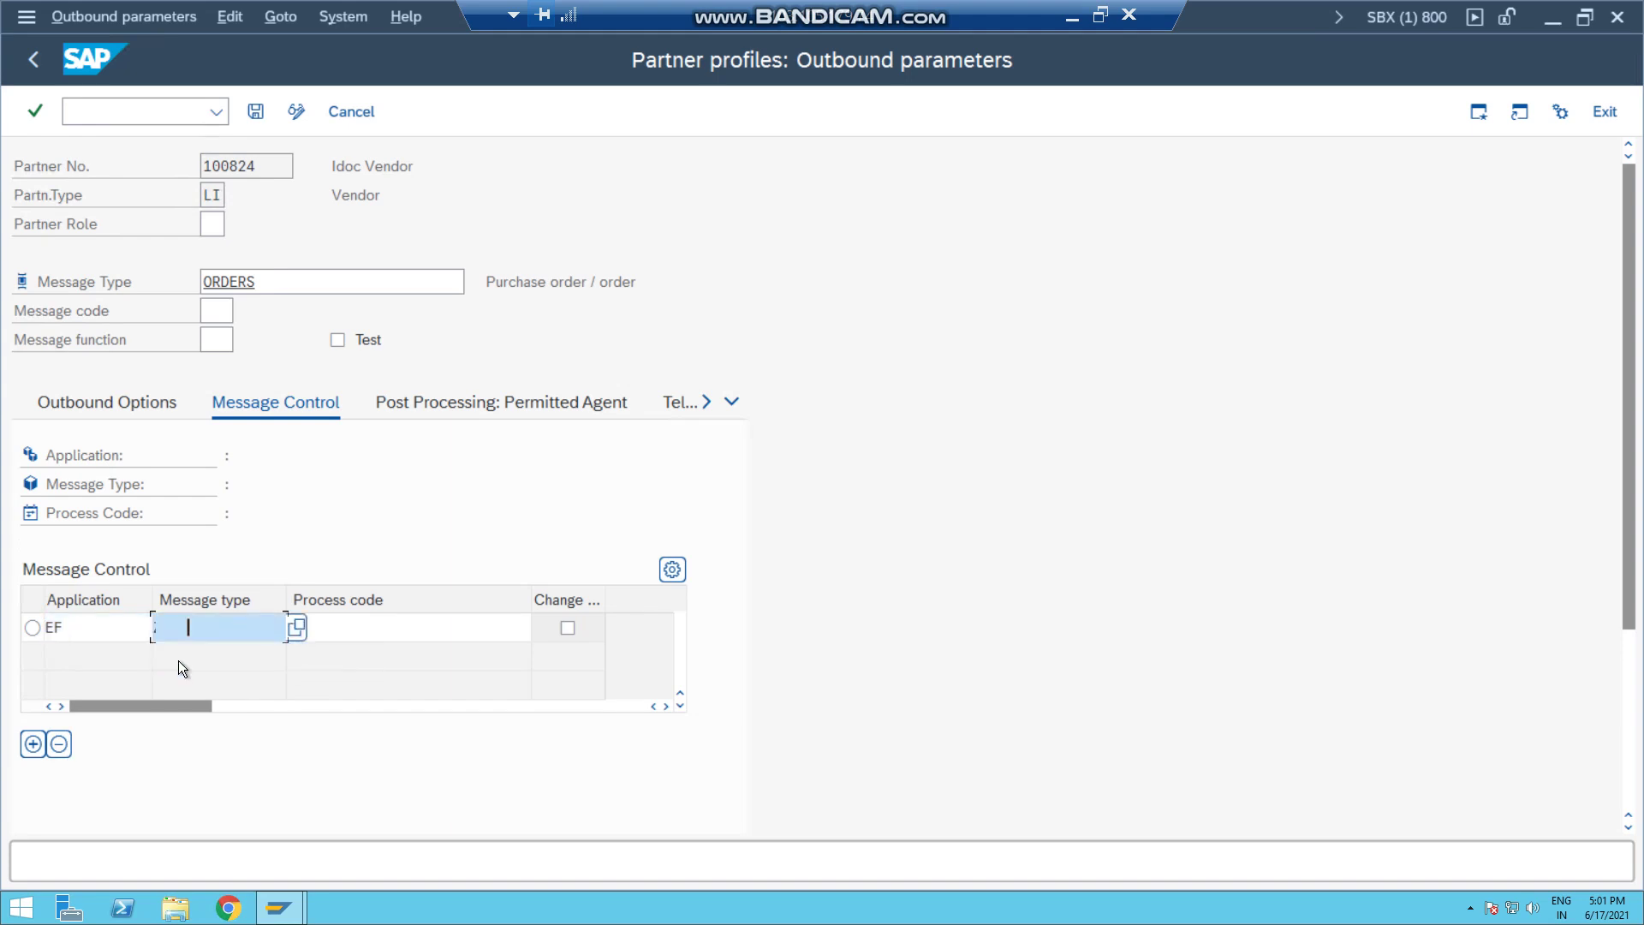
pyautogui.click(349, 627)
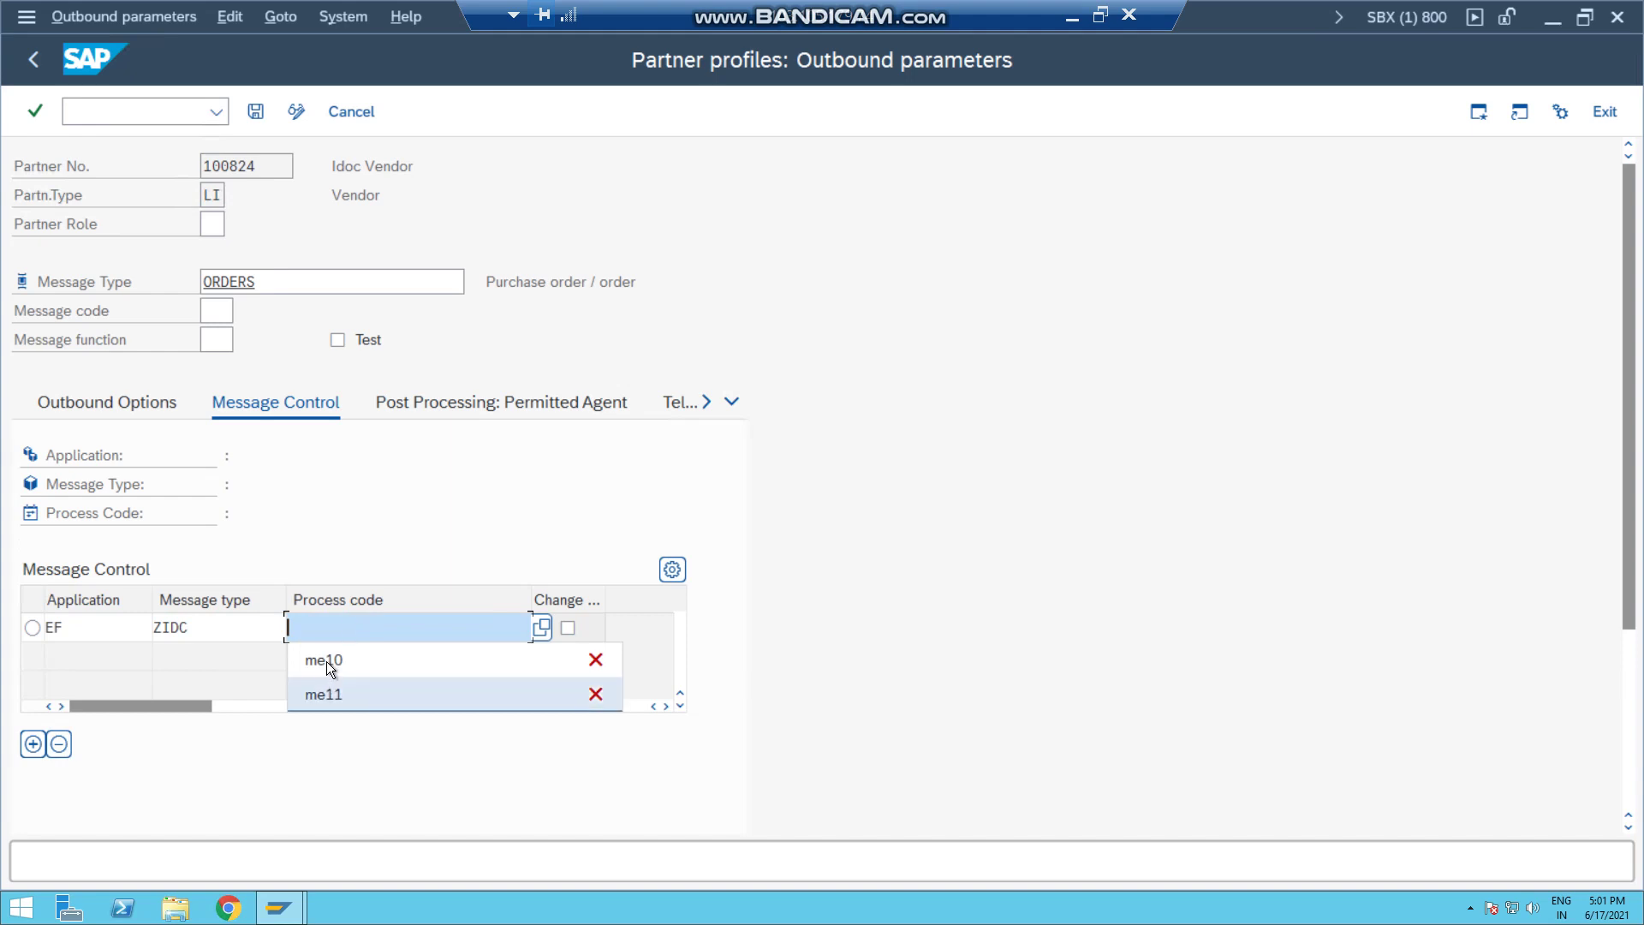
pyautogui.click(324, 660)
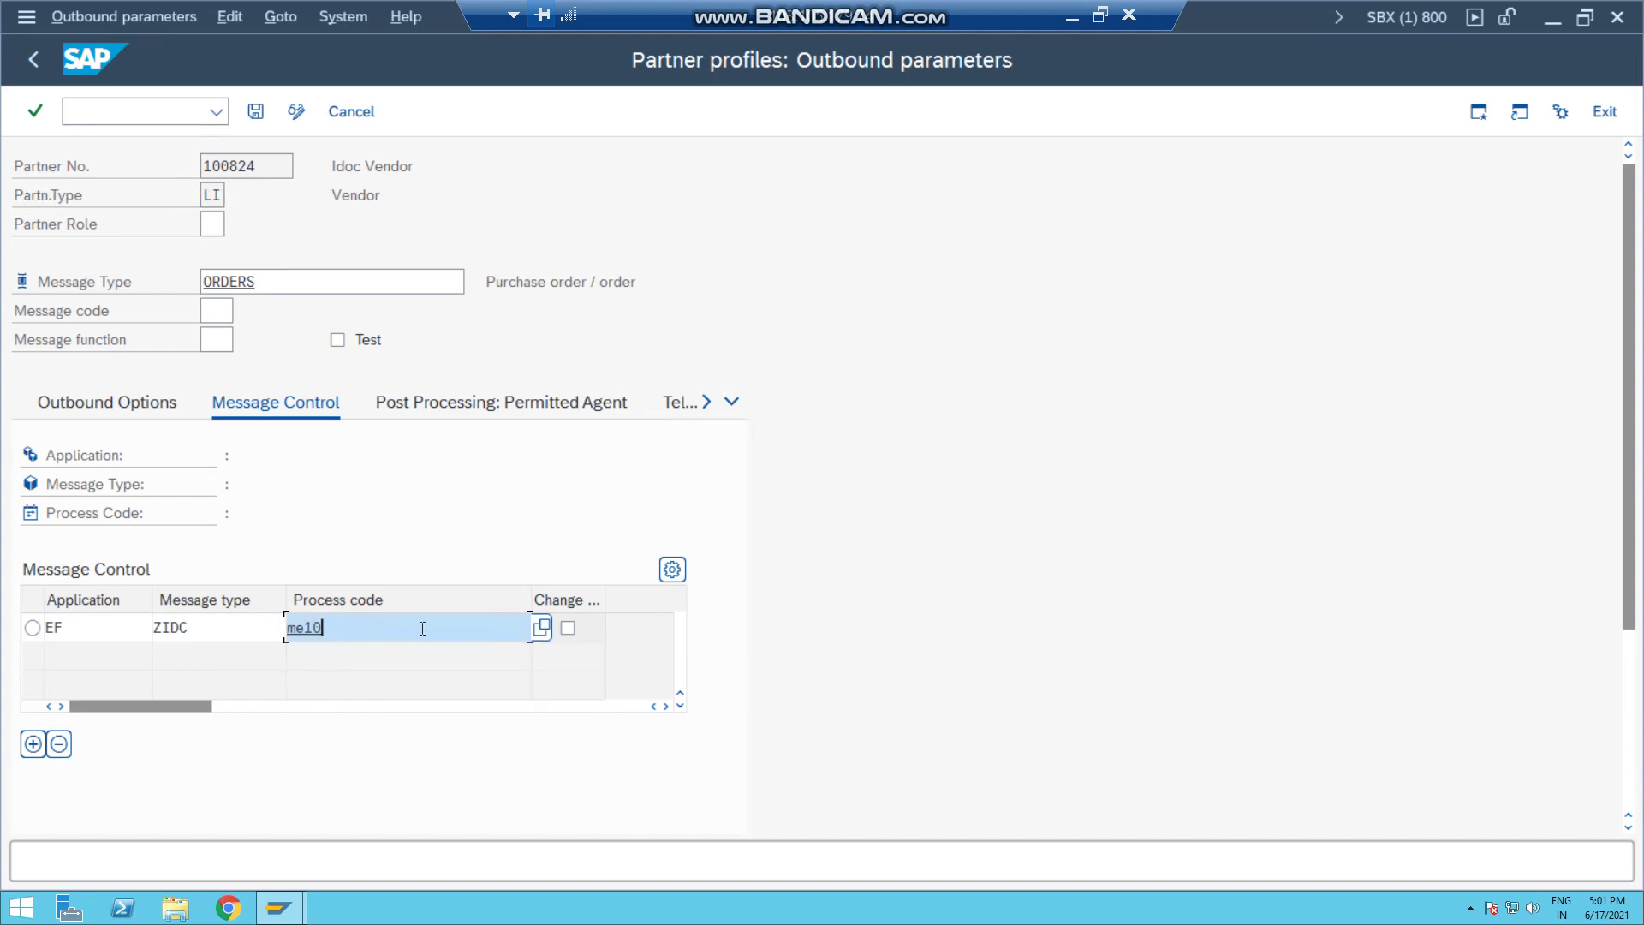
pyautogui.click(569, 629)
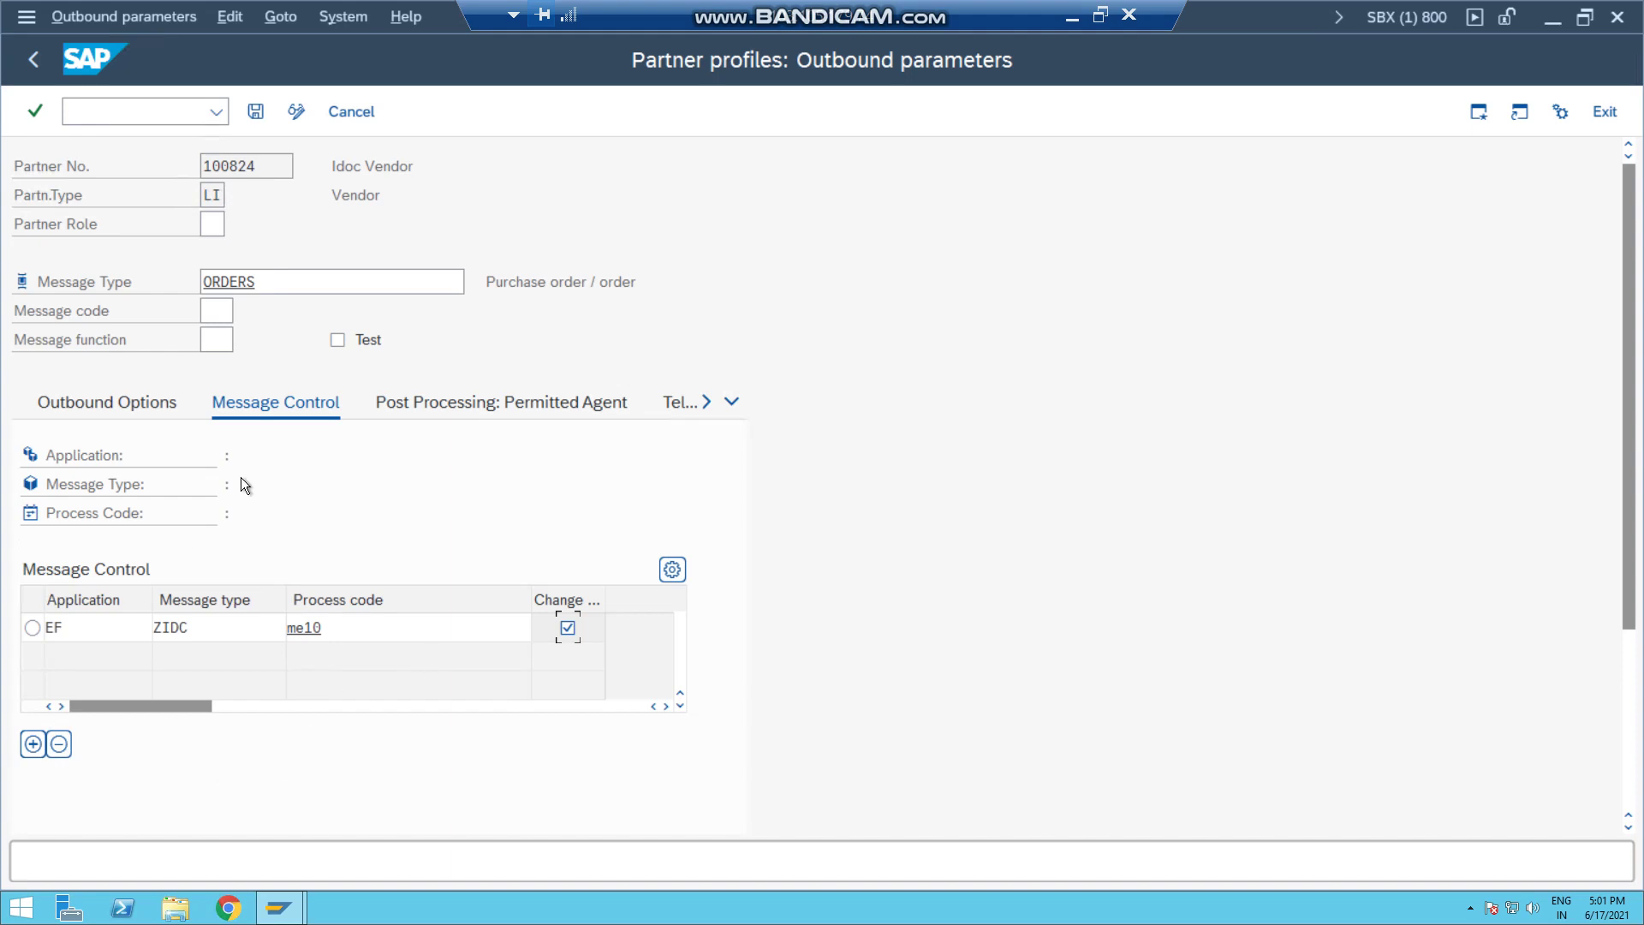
pyautogui.click(254, 111)
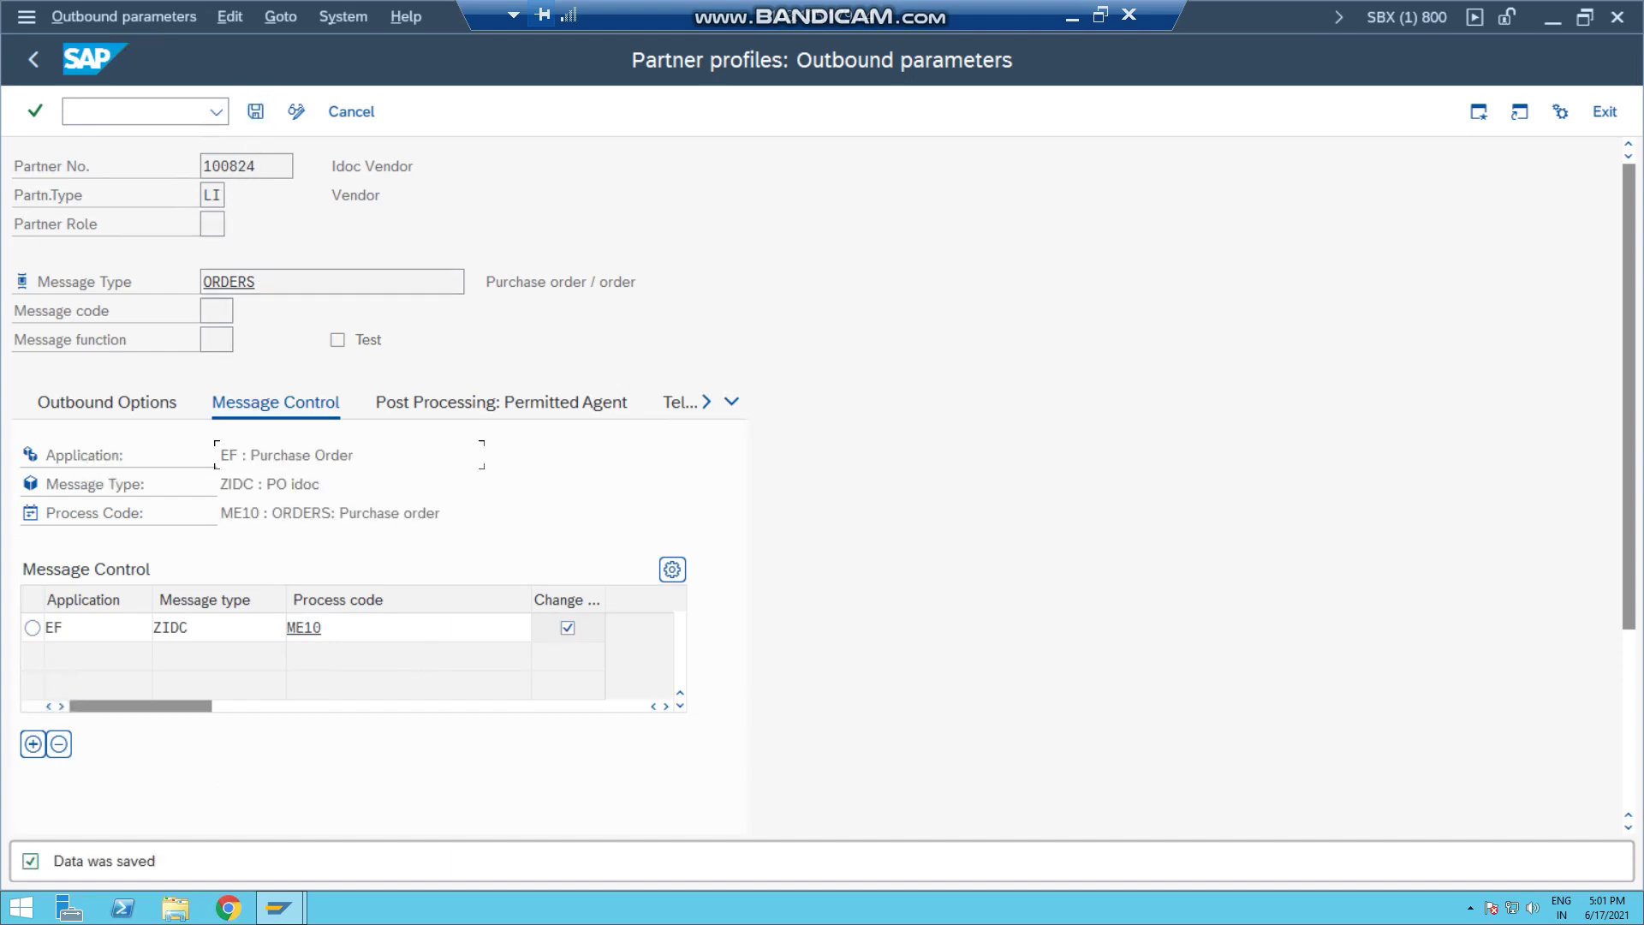
pyautogui.press('F3')
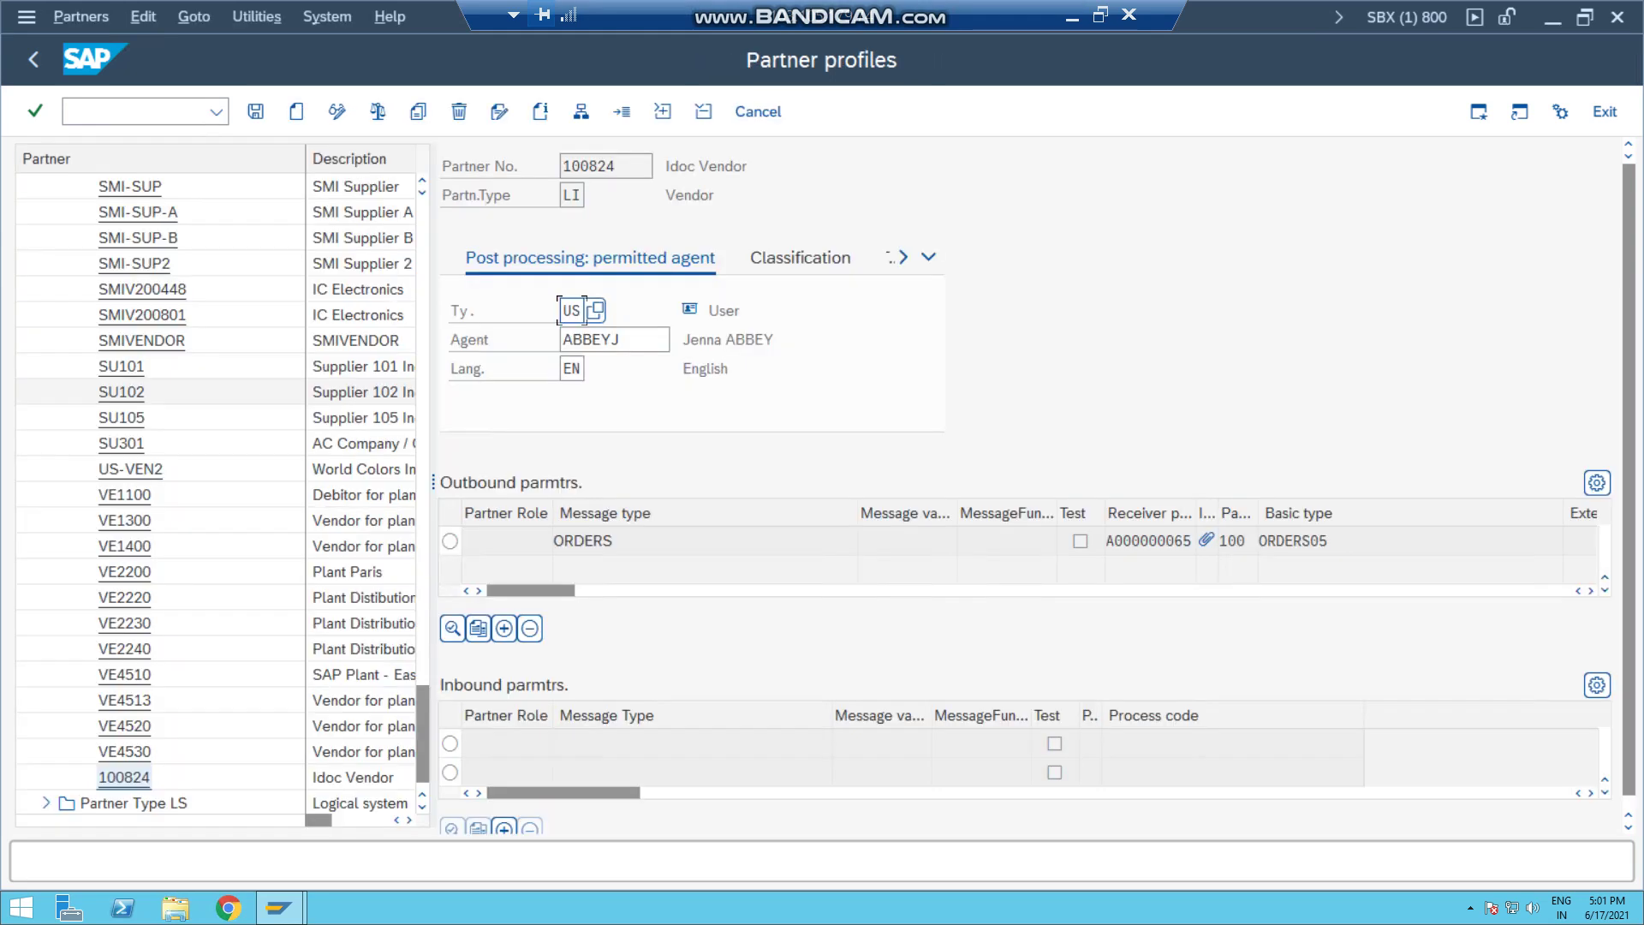
# Enter partner role VN on the ORDERS outbound entry and save it.
pyautogui.click(632, 540)
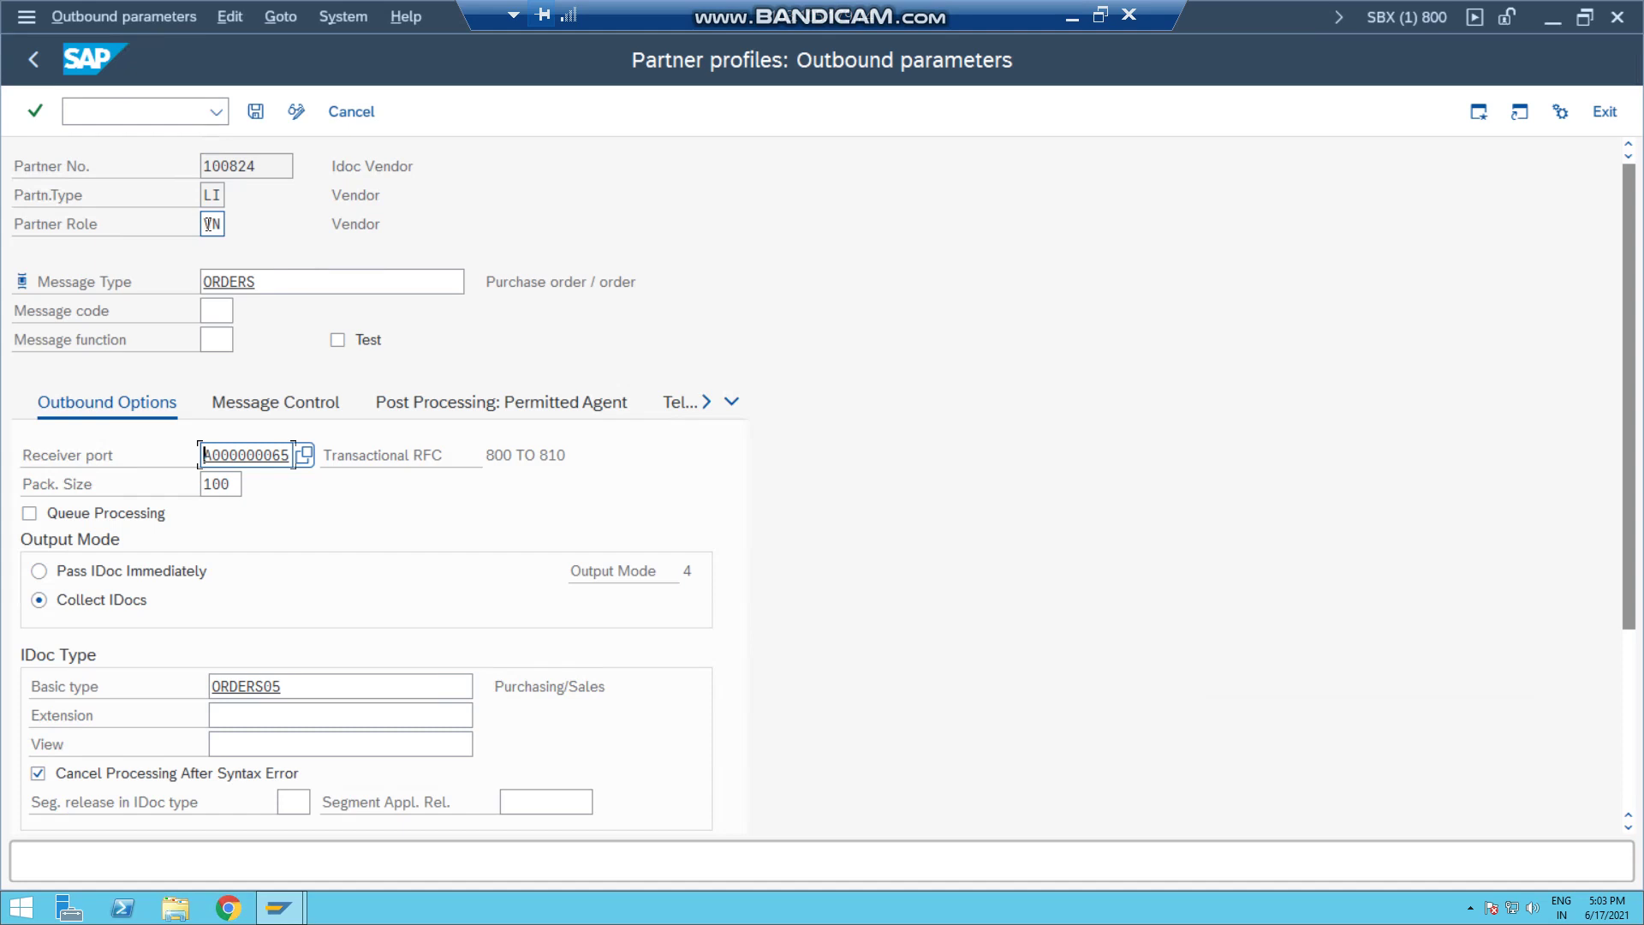
pyautogui.moveTo(208, 224); pyautogui.dragTo(224, 227)
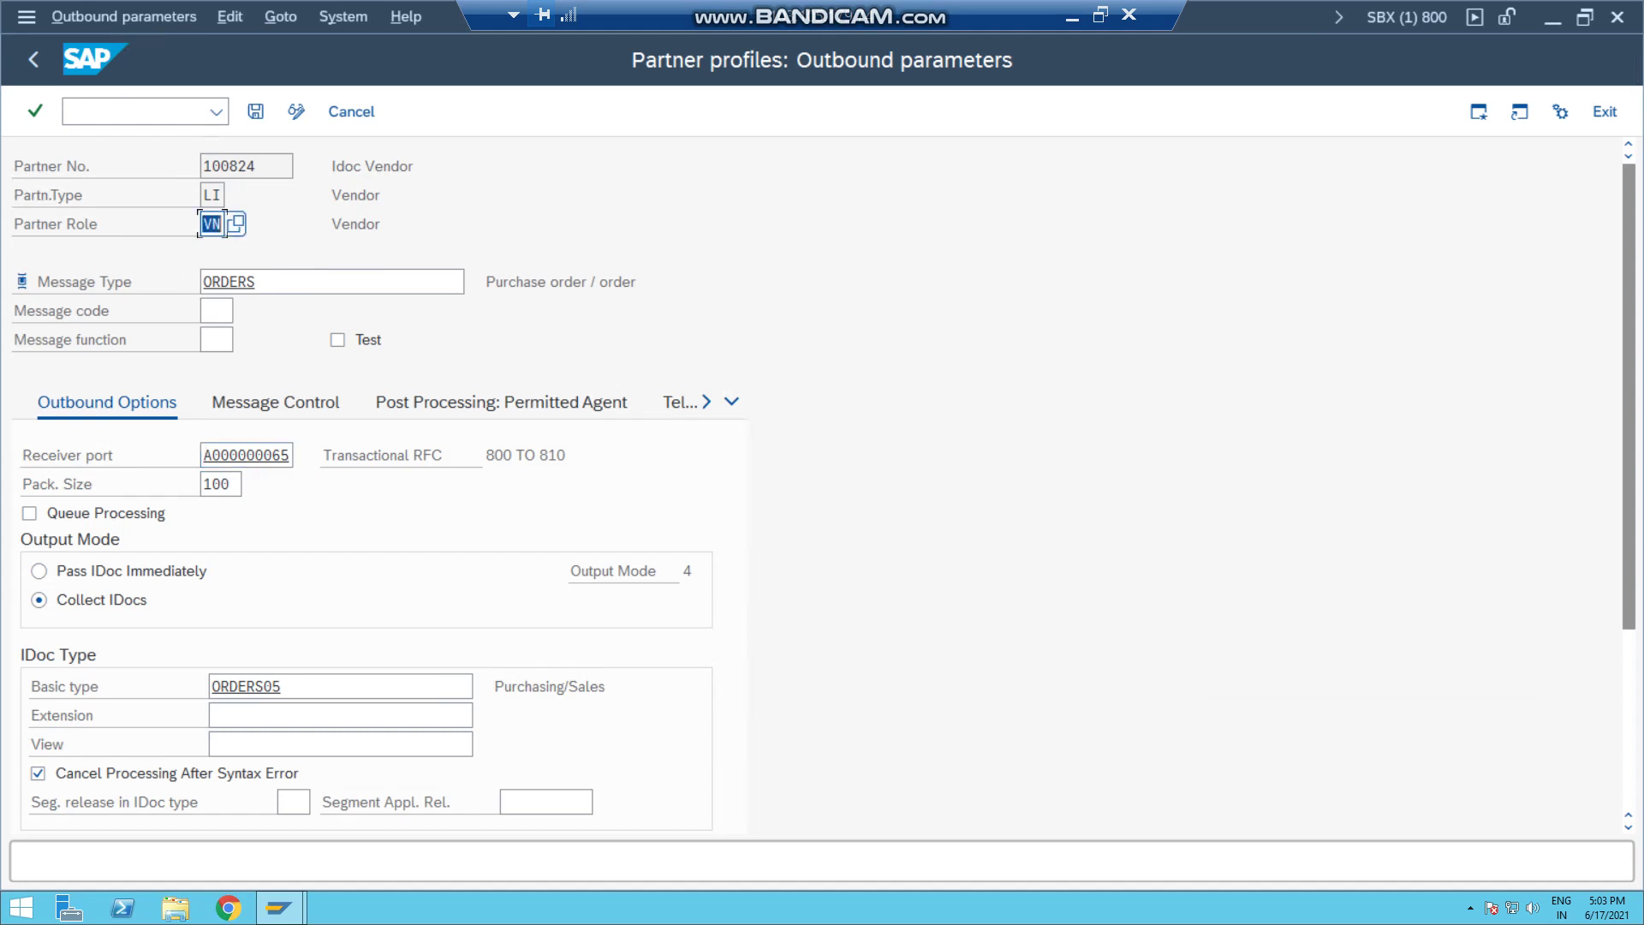
pyautogui.hotkey('ctrl', 's')
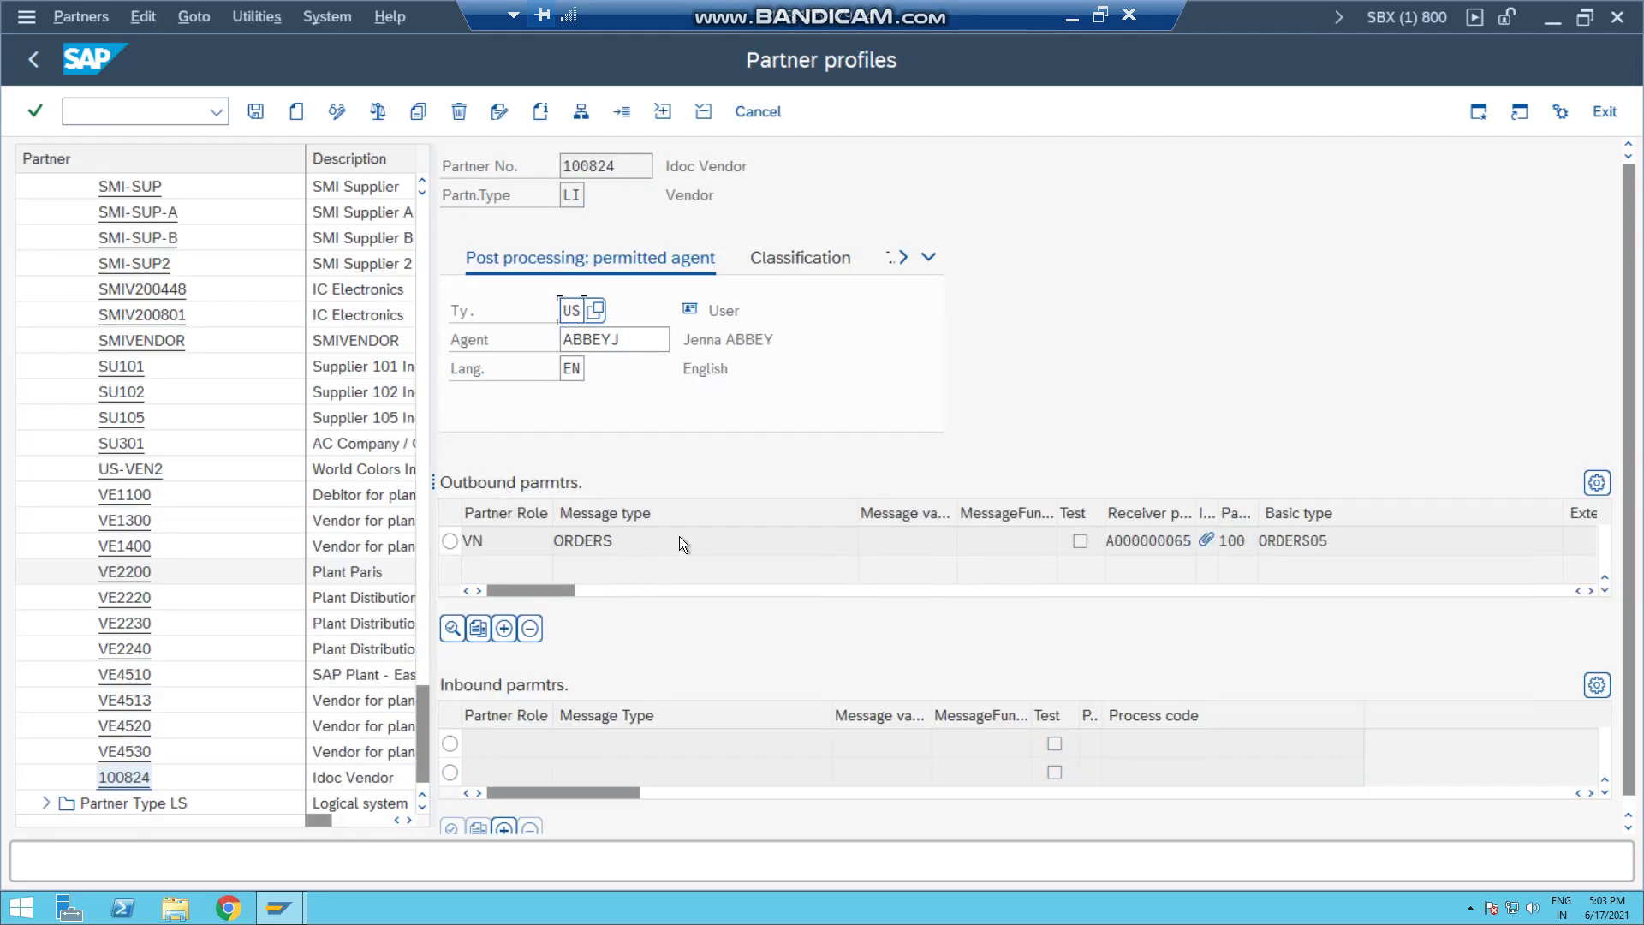
# Check the entry's partner number, role VN, ORDERS and ORDERS05, save again and return to the overview.
pyautogui.click(626, 166)
pyautogui.doubleClick(567, 165)
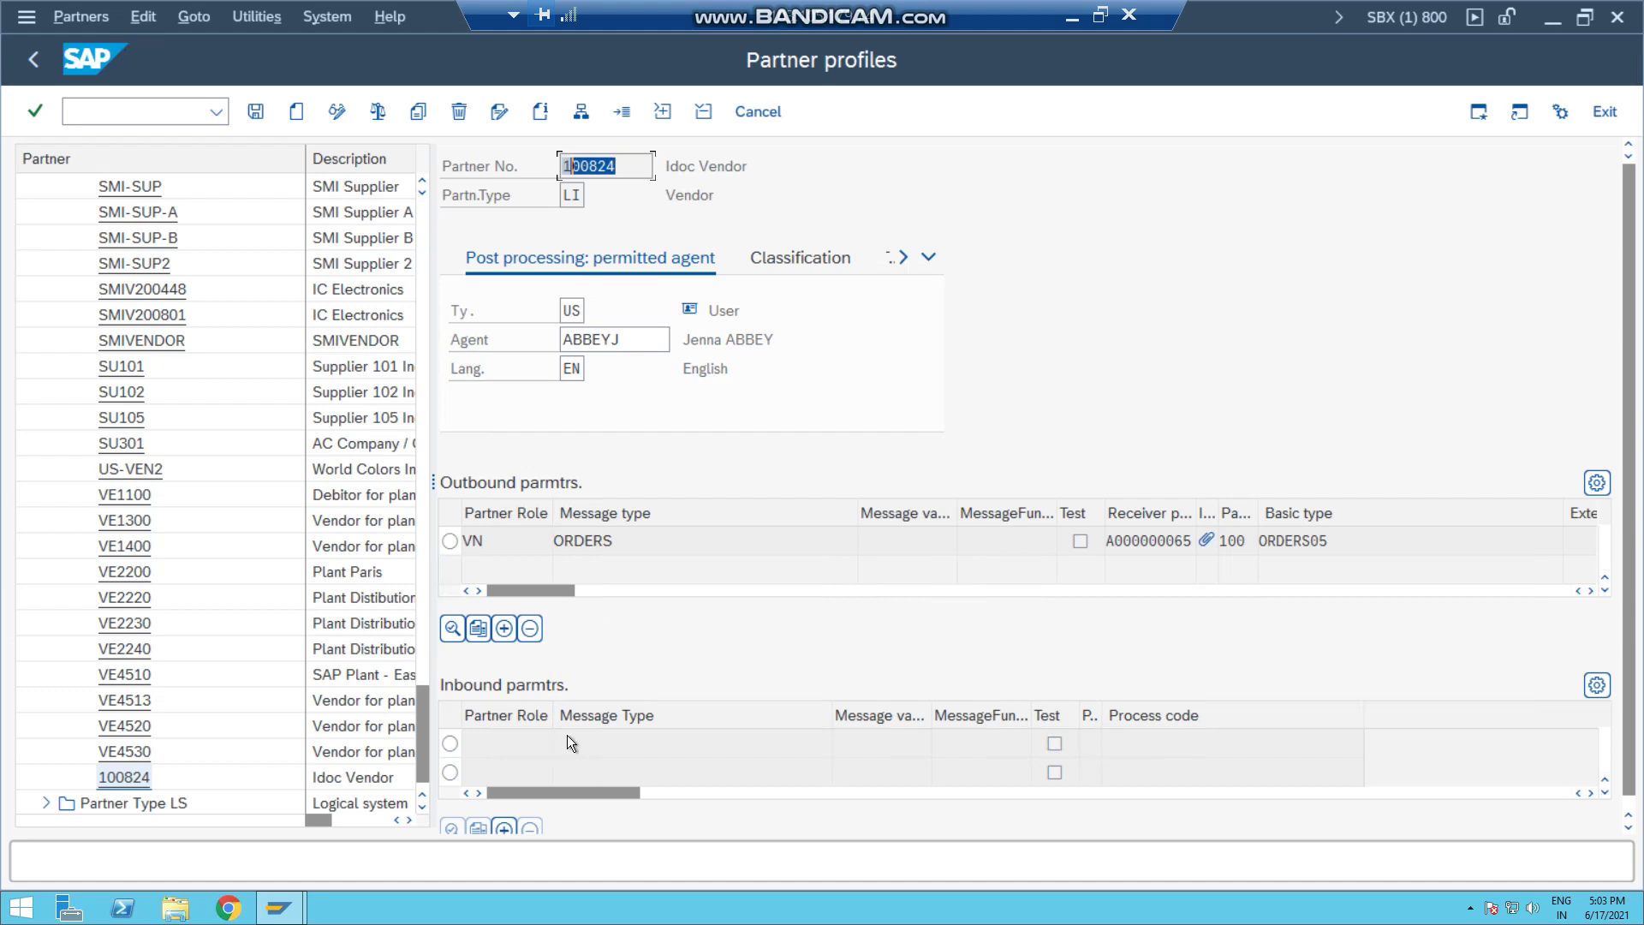
pyautogui.doubleClick(492, 538)
pyautogui.doubleClick(604, 541)
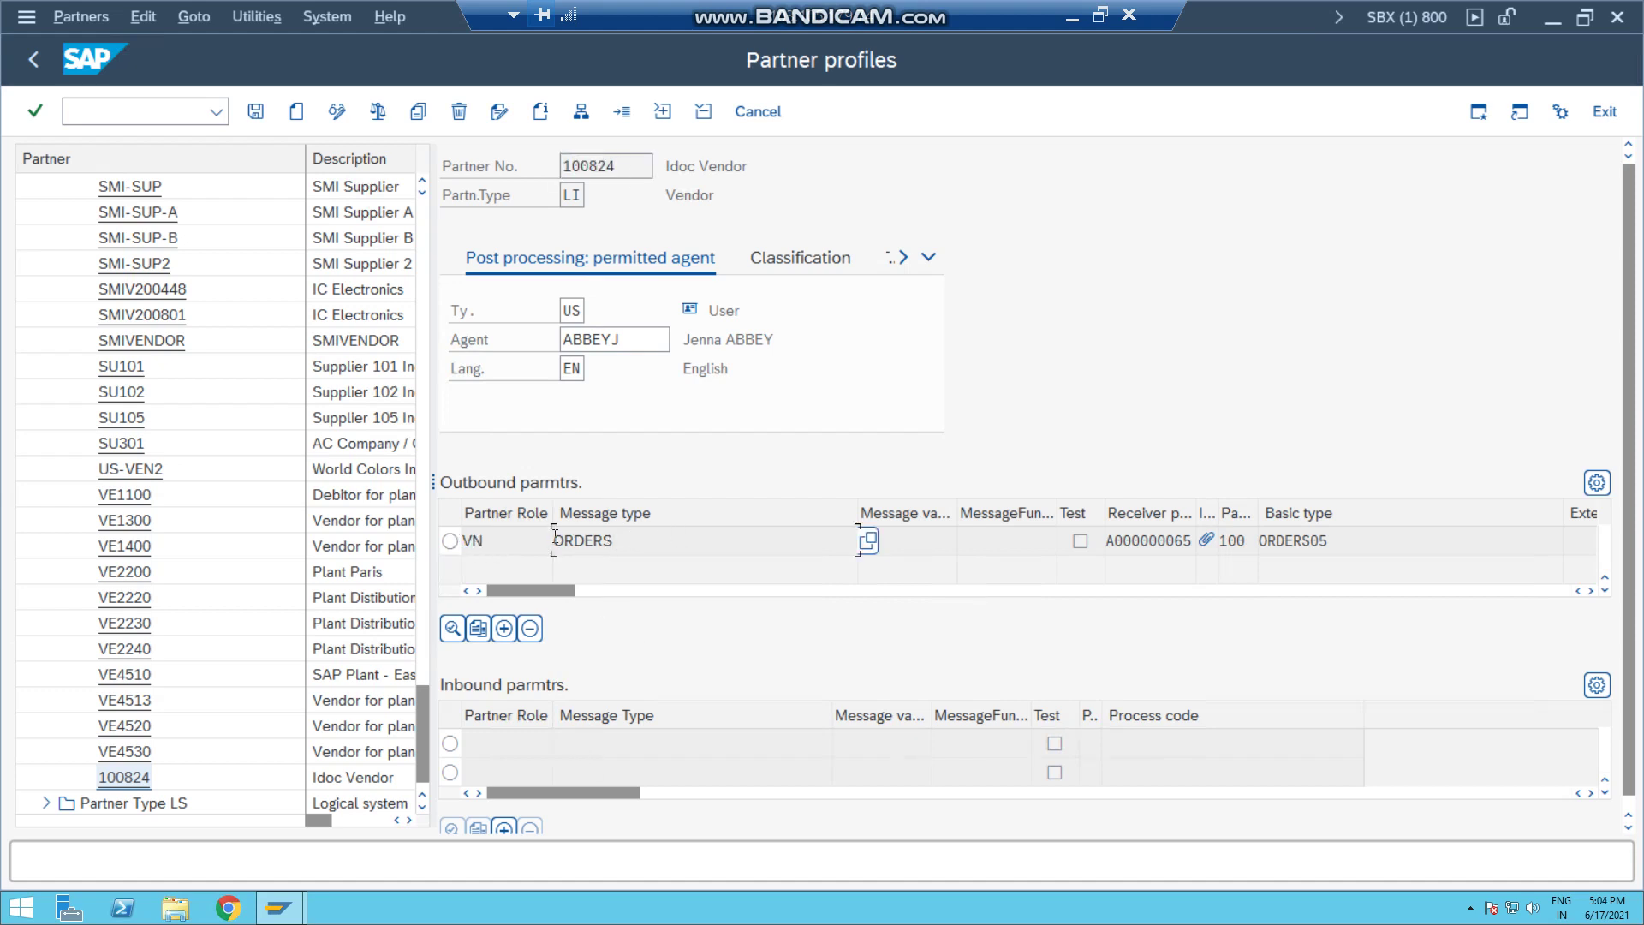
pyautogui.click(1348, 540)
pyautogui.moveTo(1316, 541); pyautogui.dragTo(1245, 545)
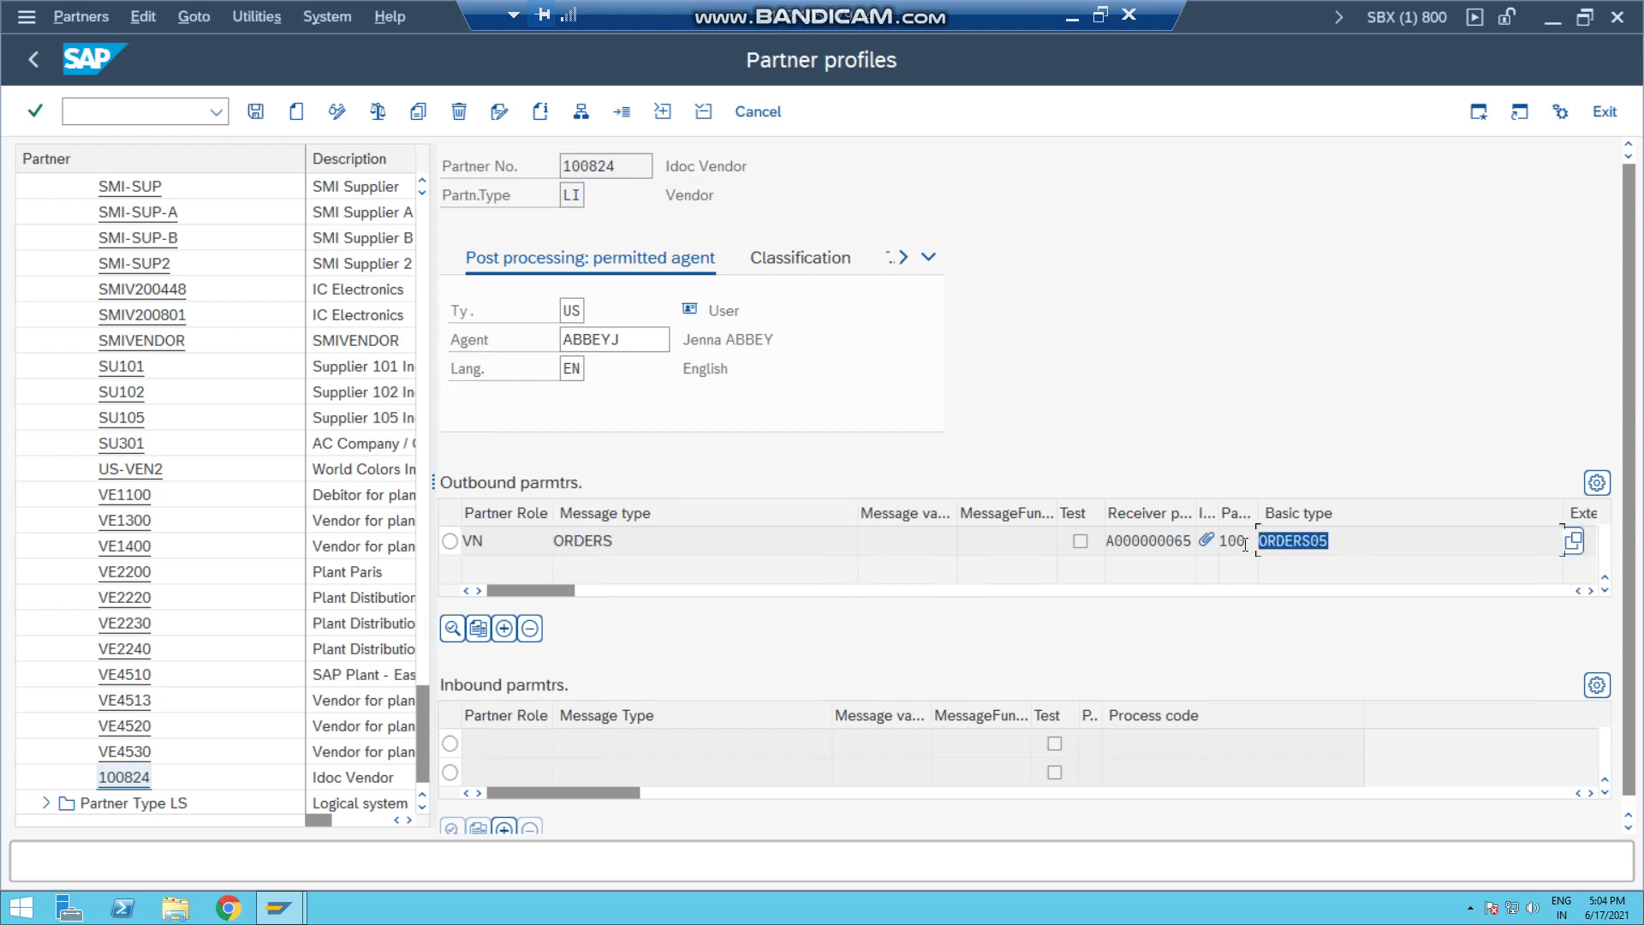
pyautogui.click(1590, 590)
pyautogui.click(1590, 590)
pyautogui.click(1589, 590)
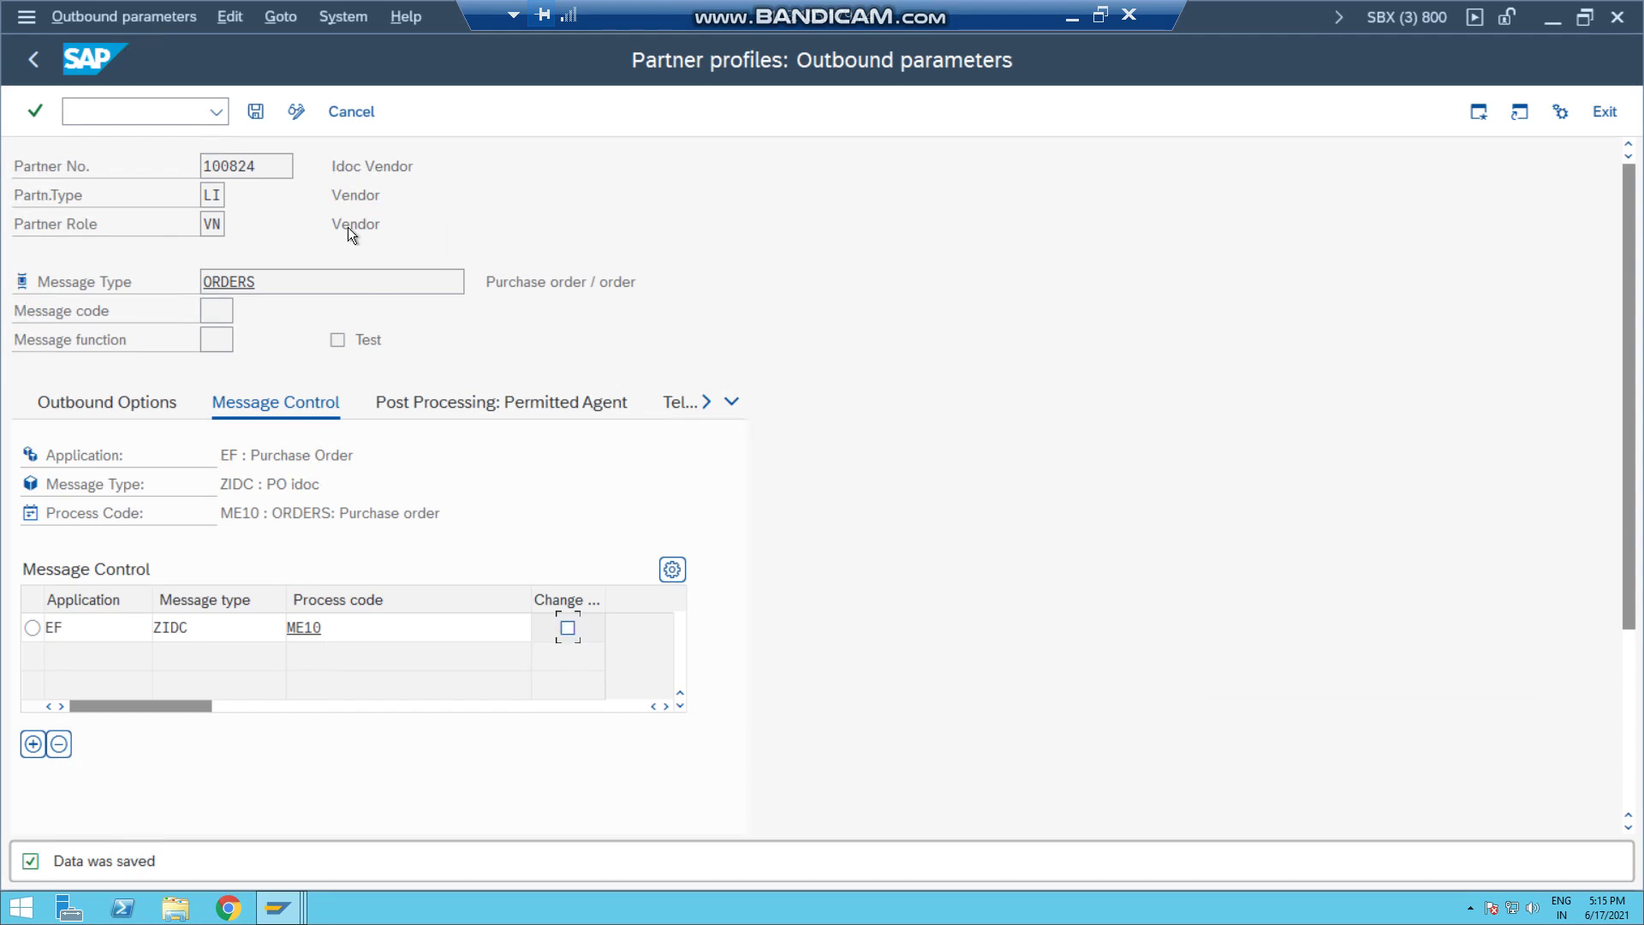
pyautogui.click(255, 110)
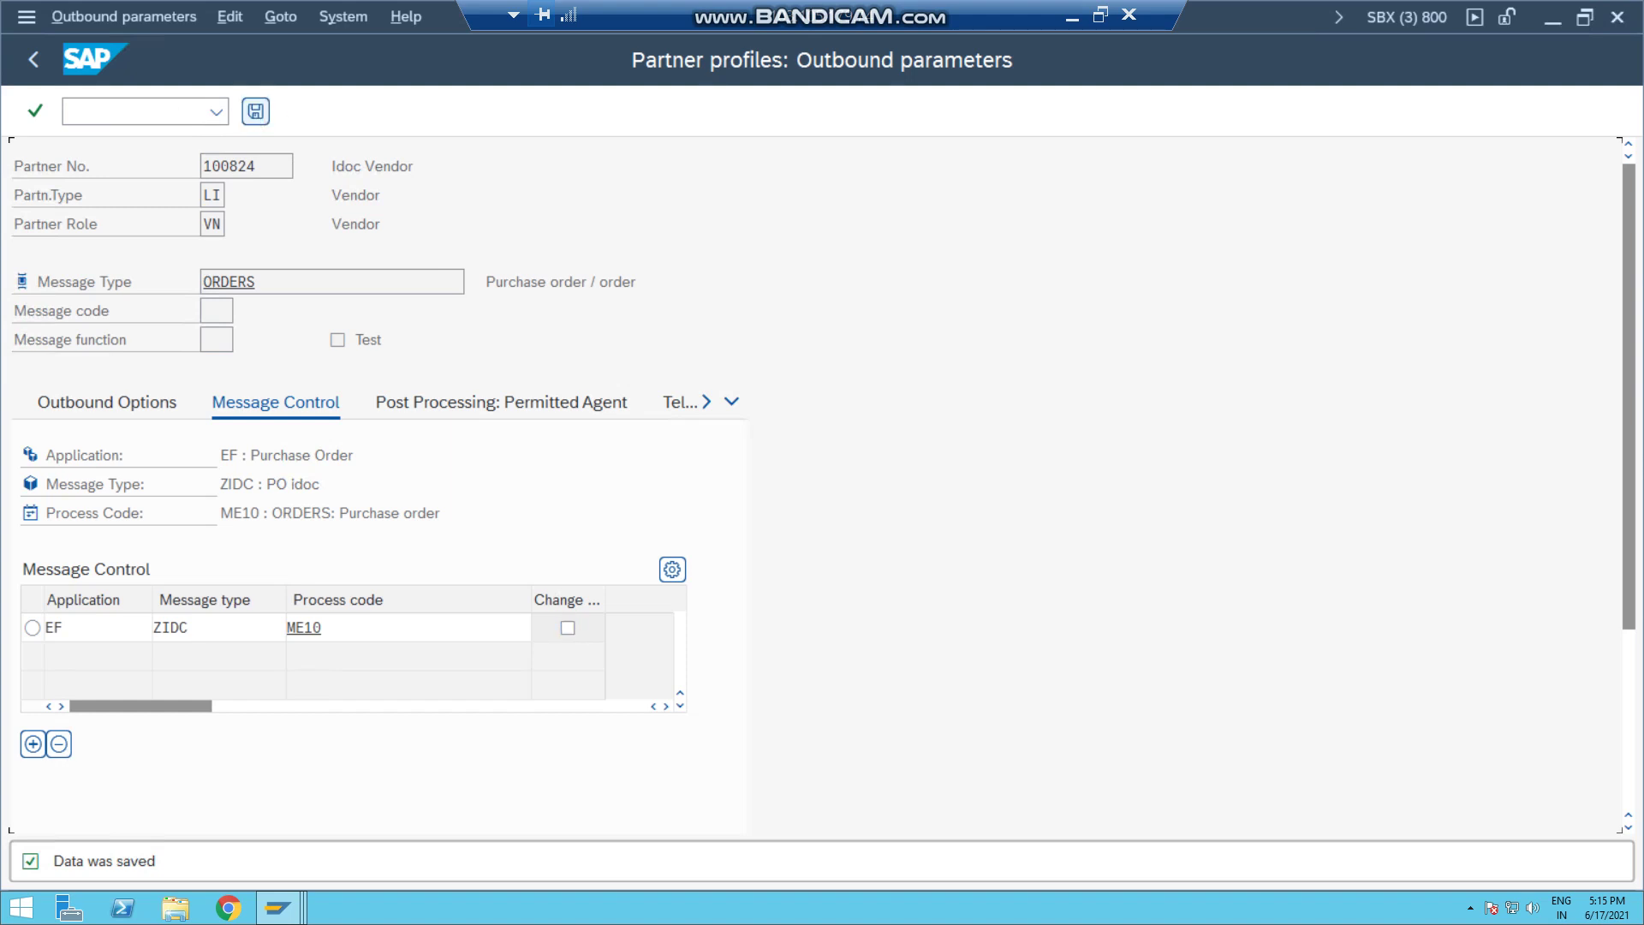
pyautogui.click(33, 58)
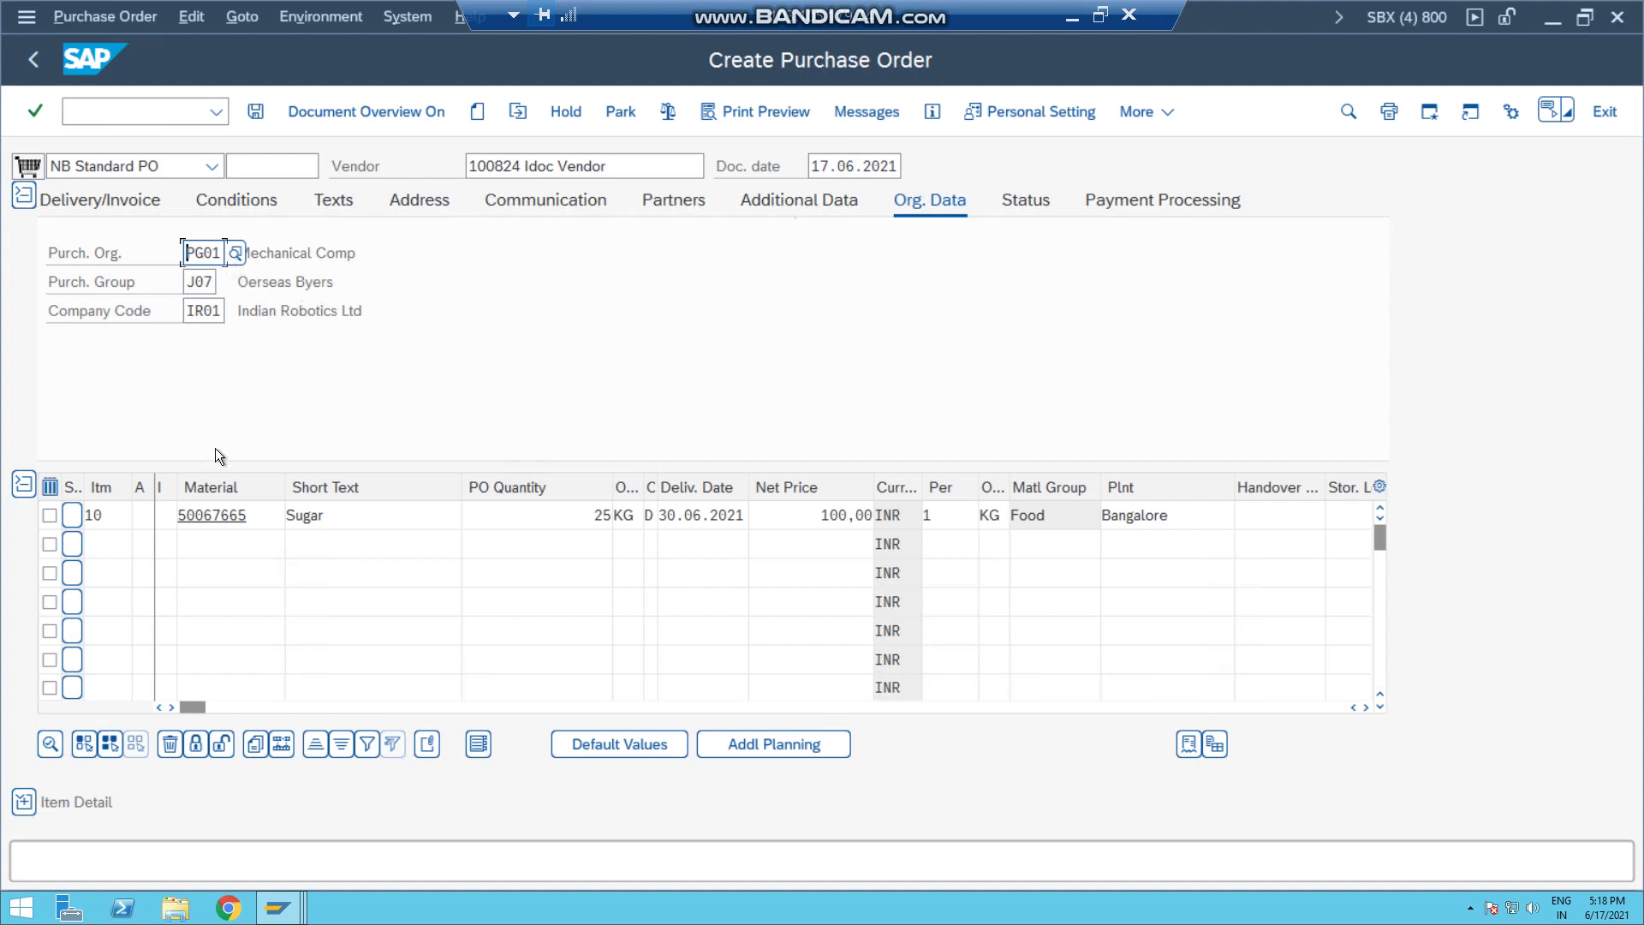
# Confirm the ZIDC EDI output in the PO messages, save the 25 KG Sugar order, and check the confirmation.
pyautogui.click(860, 113)
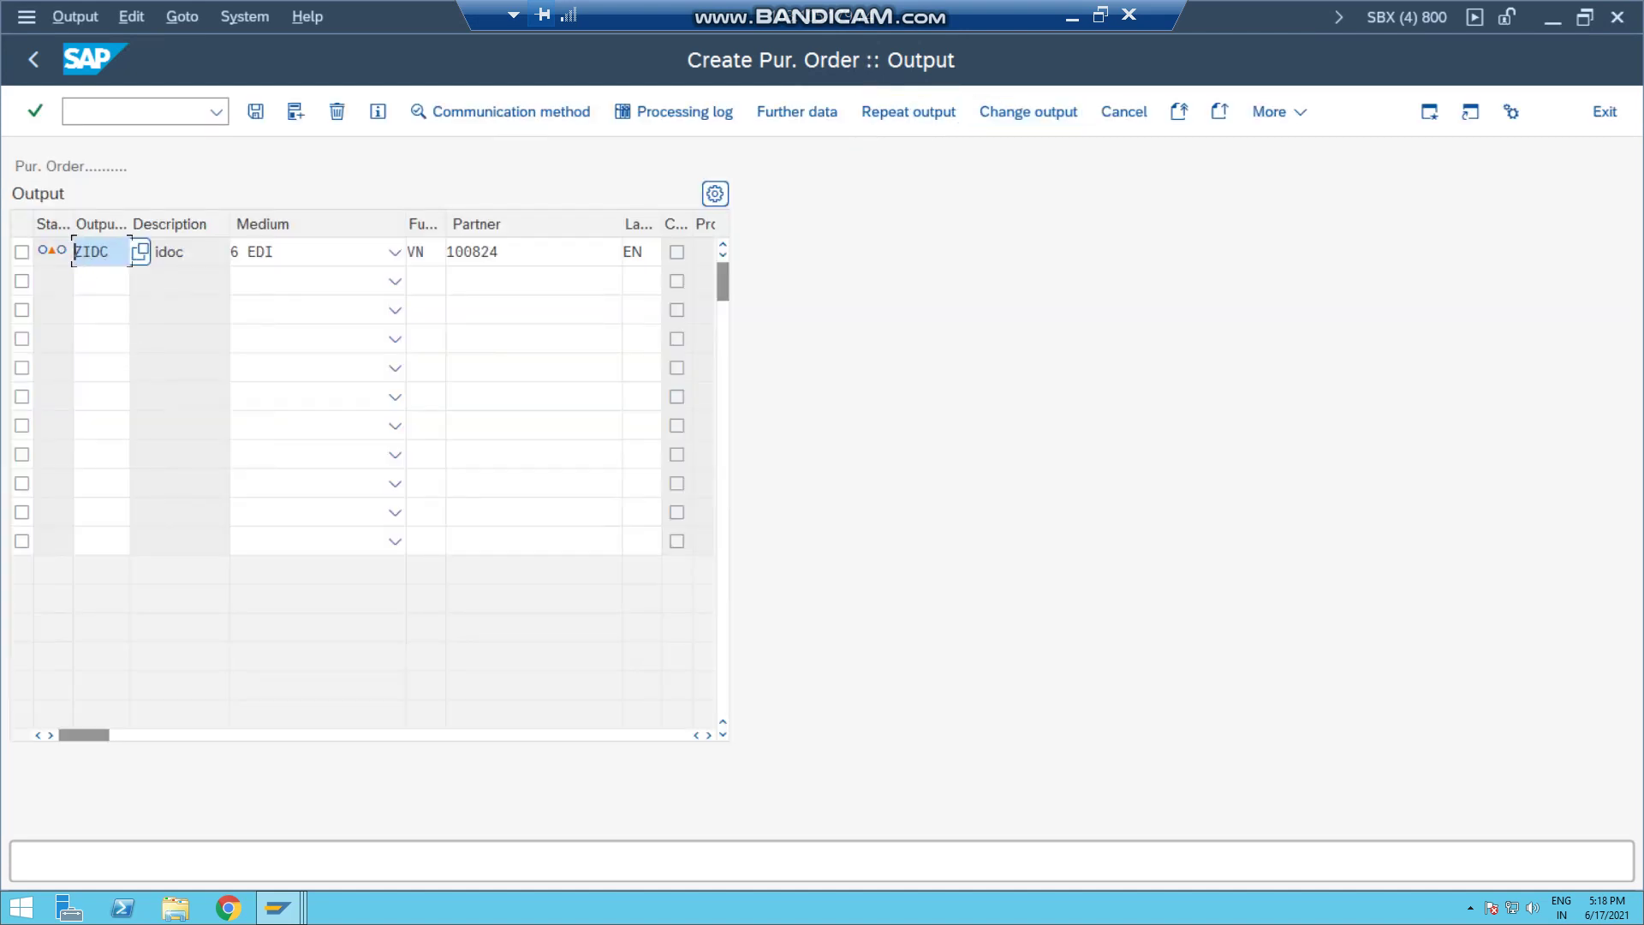
pyautogui.hotkey('ctrl', 's')
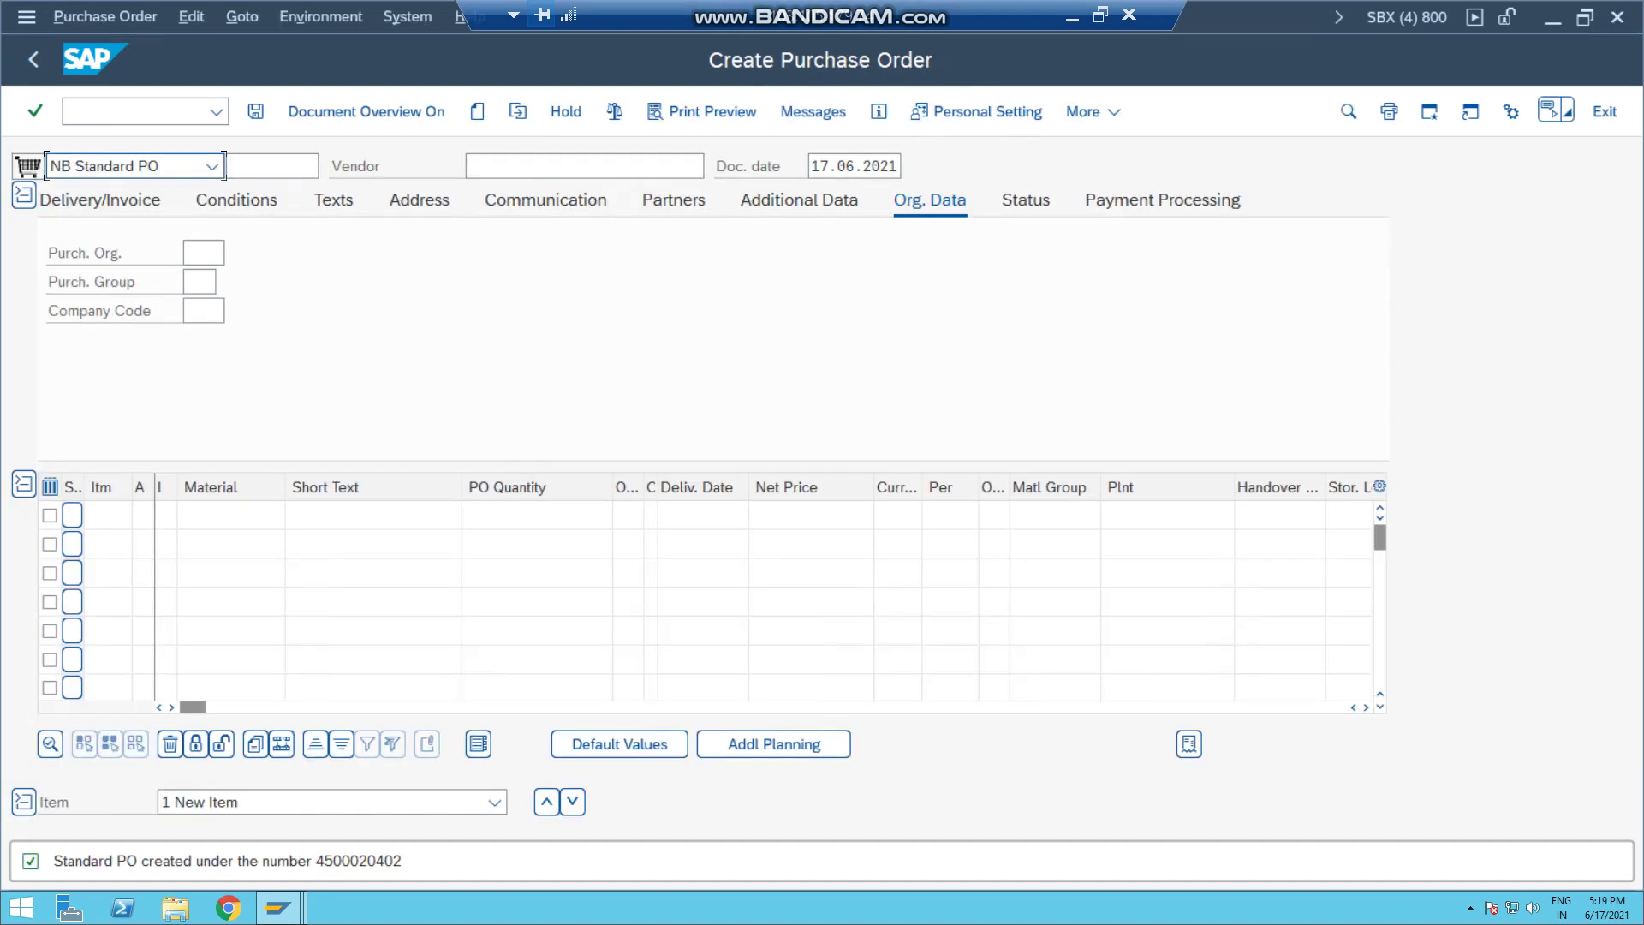
pyautogui.click(373, 861)
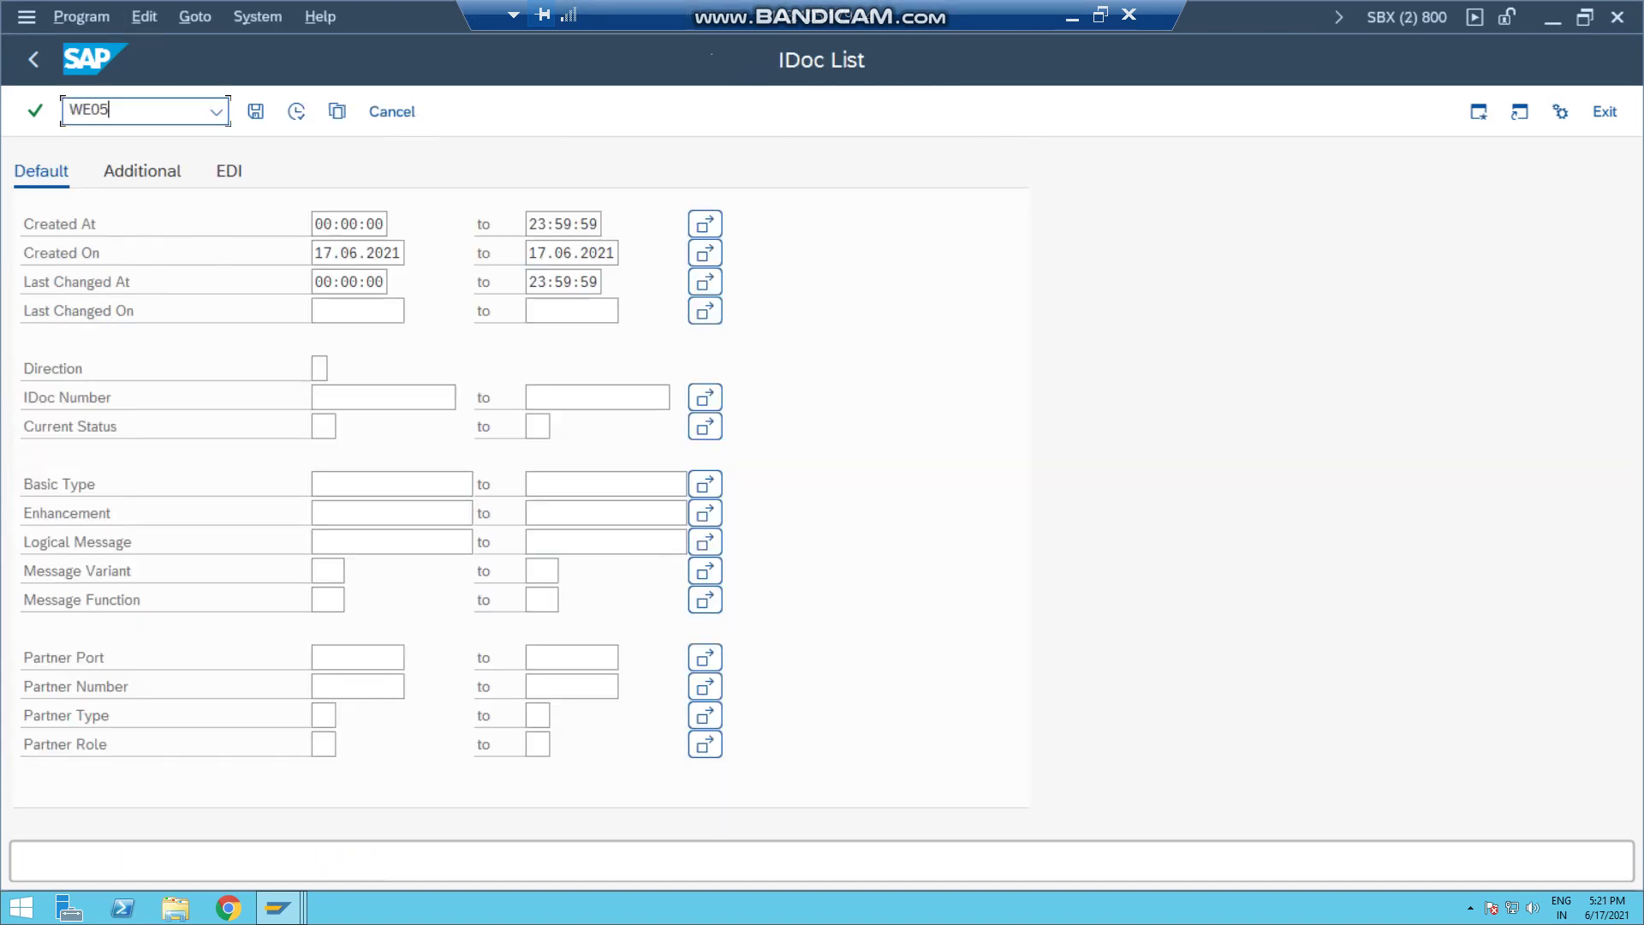
# List today's IDocs in WE05, open the newest ORDERS05 IDoc, then switch back to the purchase order.
pyautogui.press('F8')
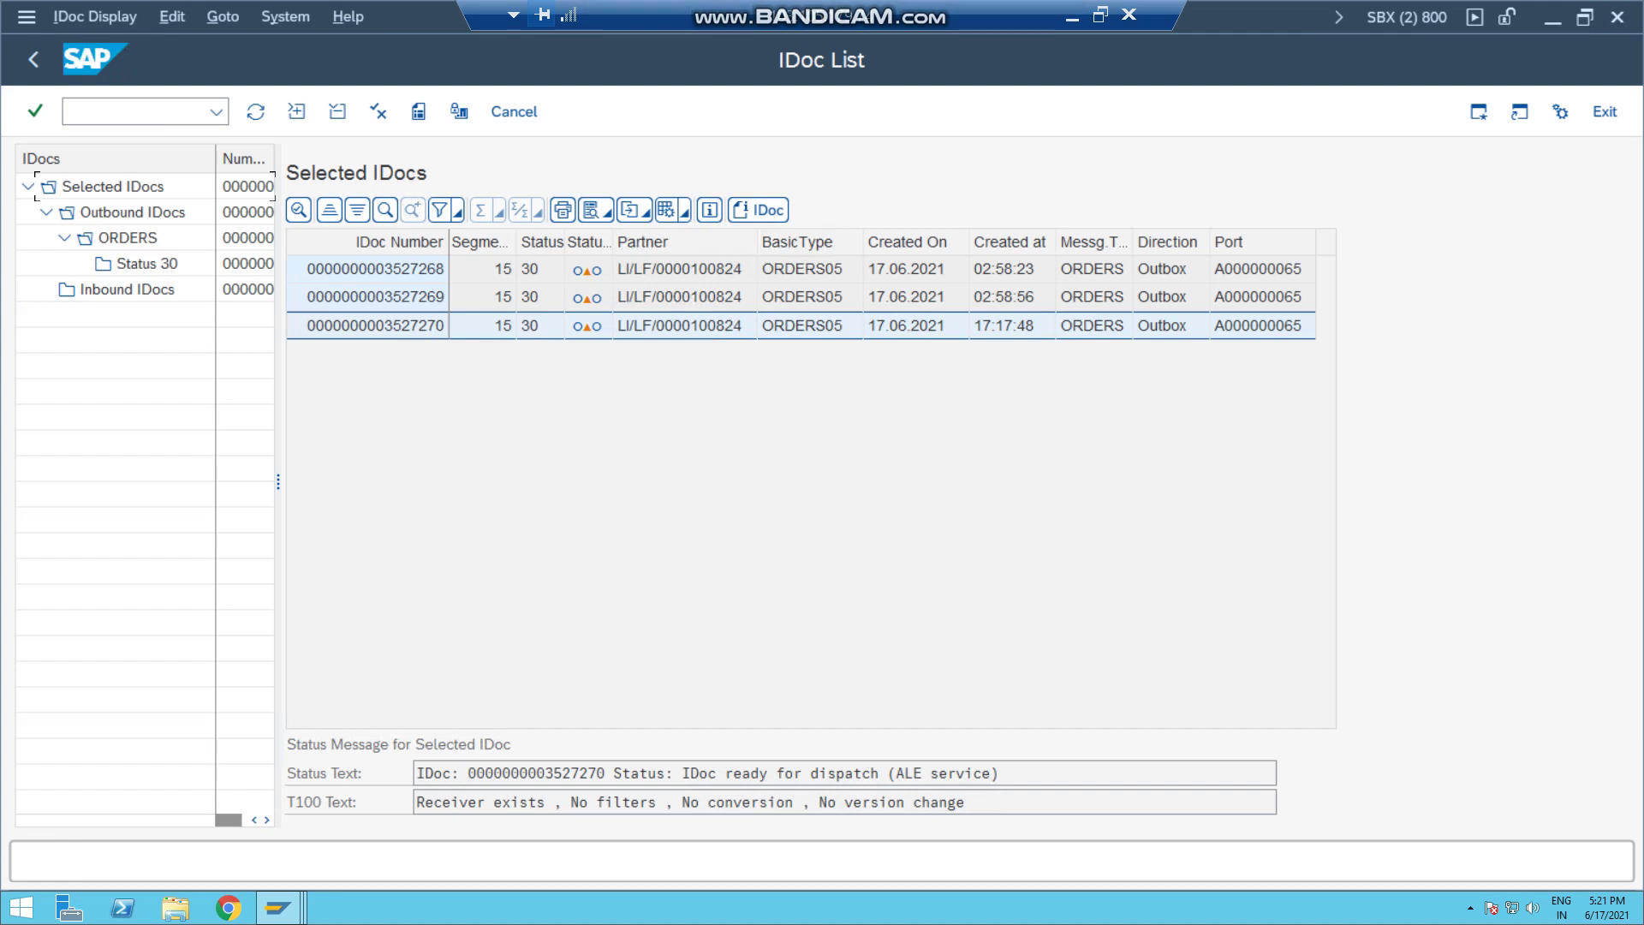
pyautogui.press('F2')
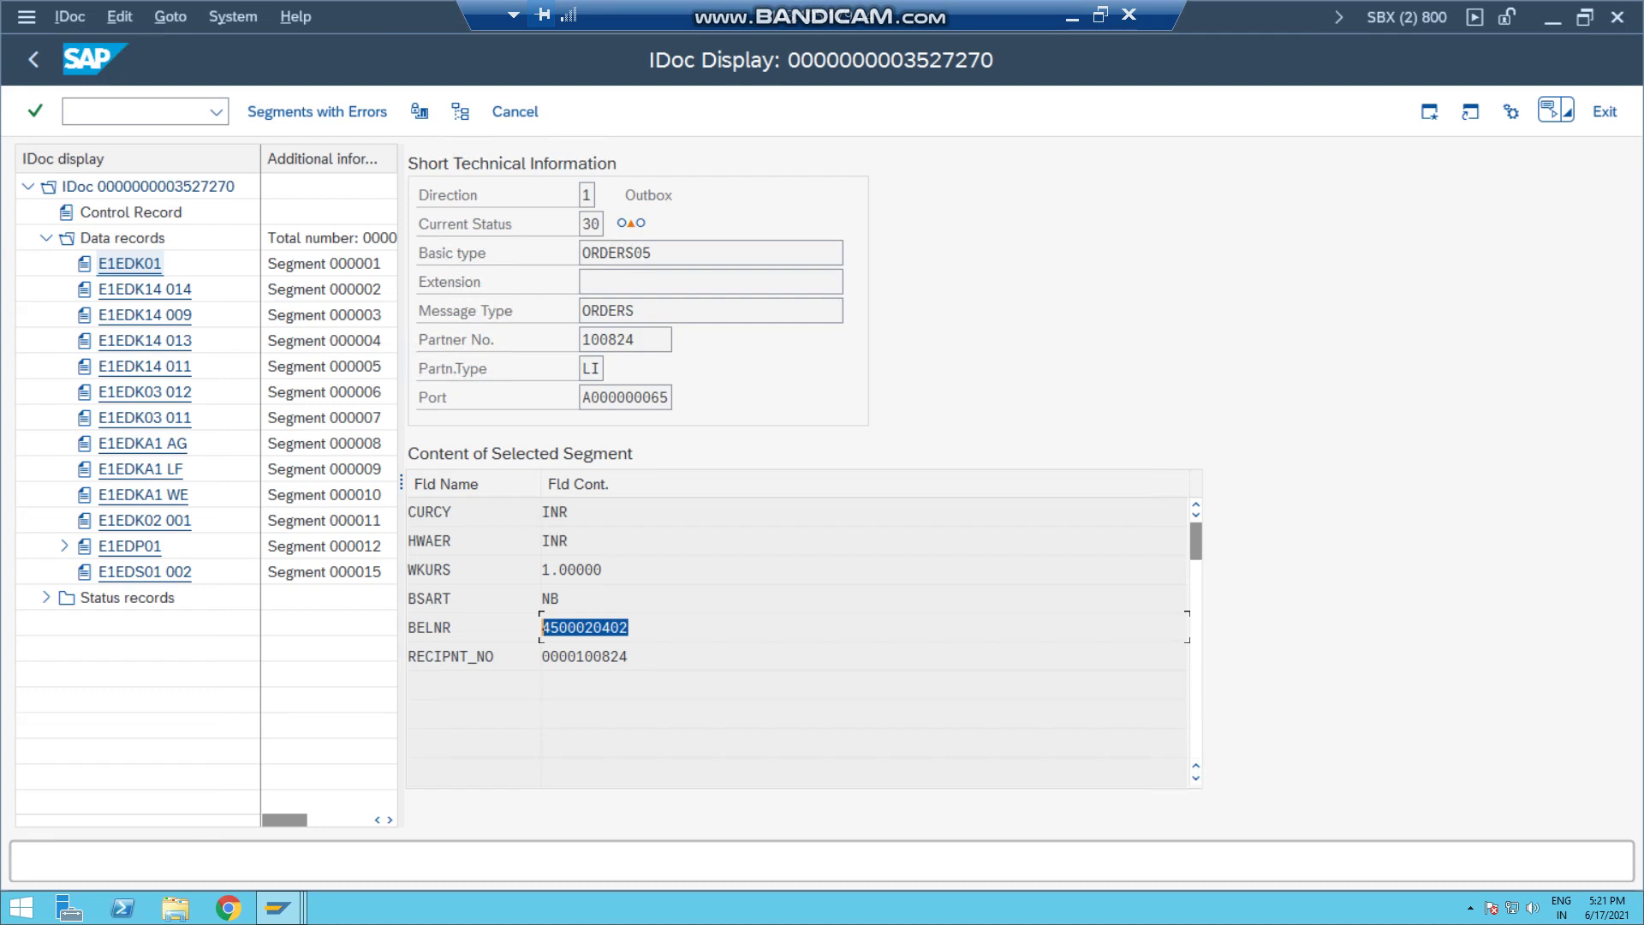
pyautogui.hotkey('alt', 'Tab')
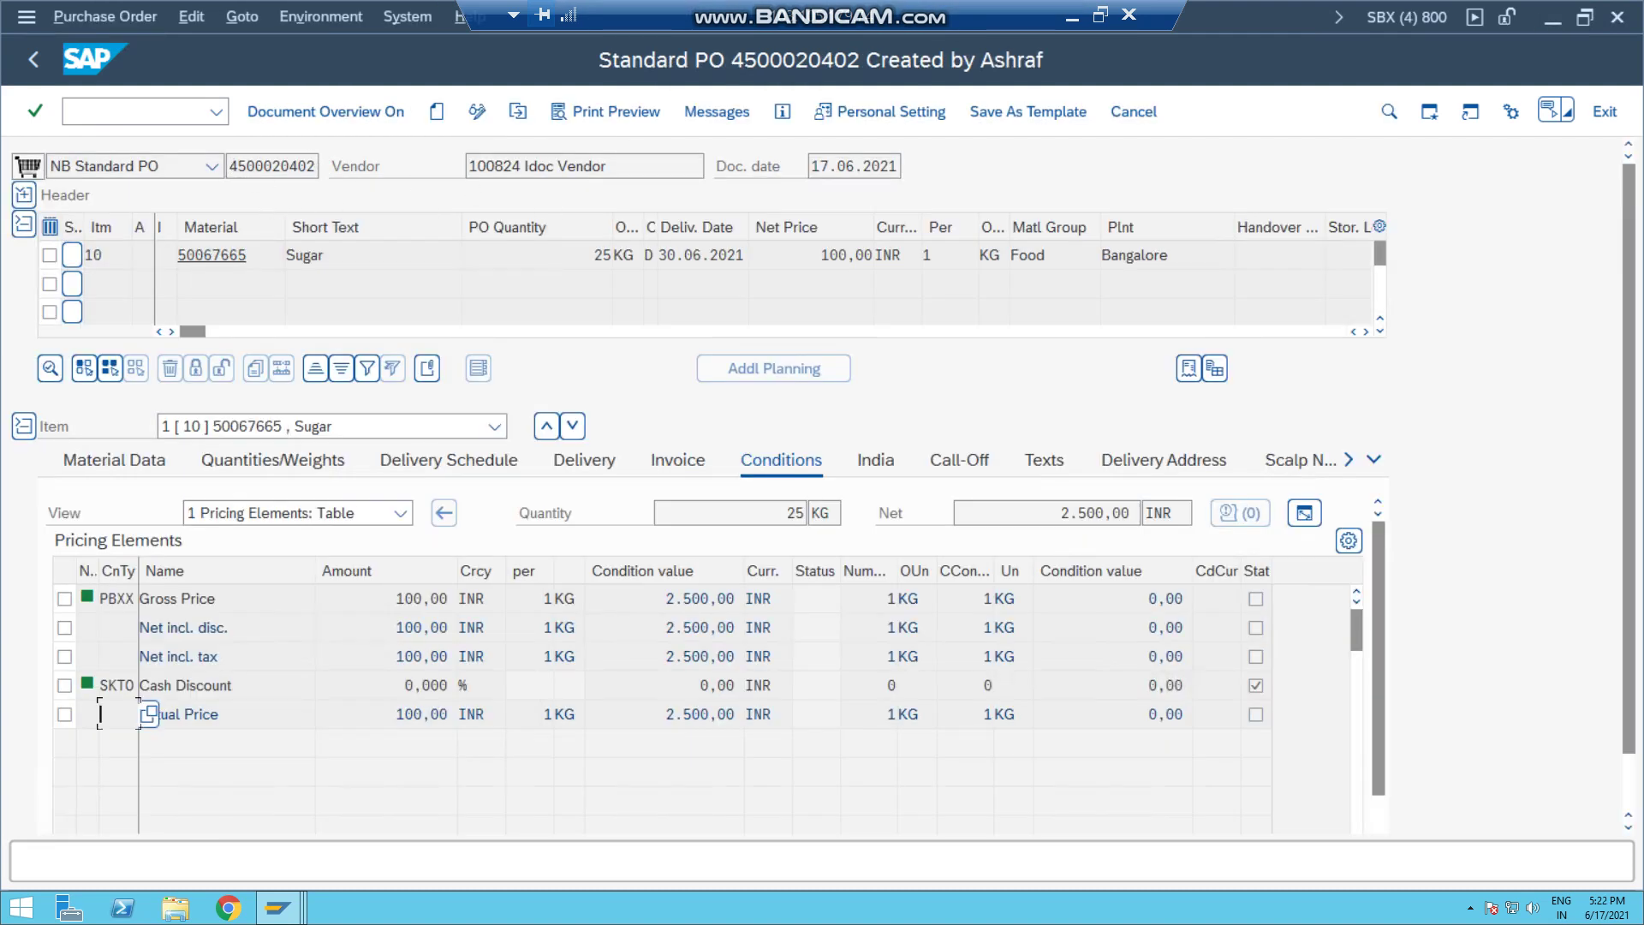
pyautogui.click(272, 166)
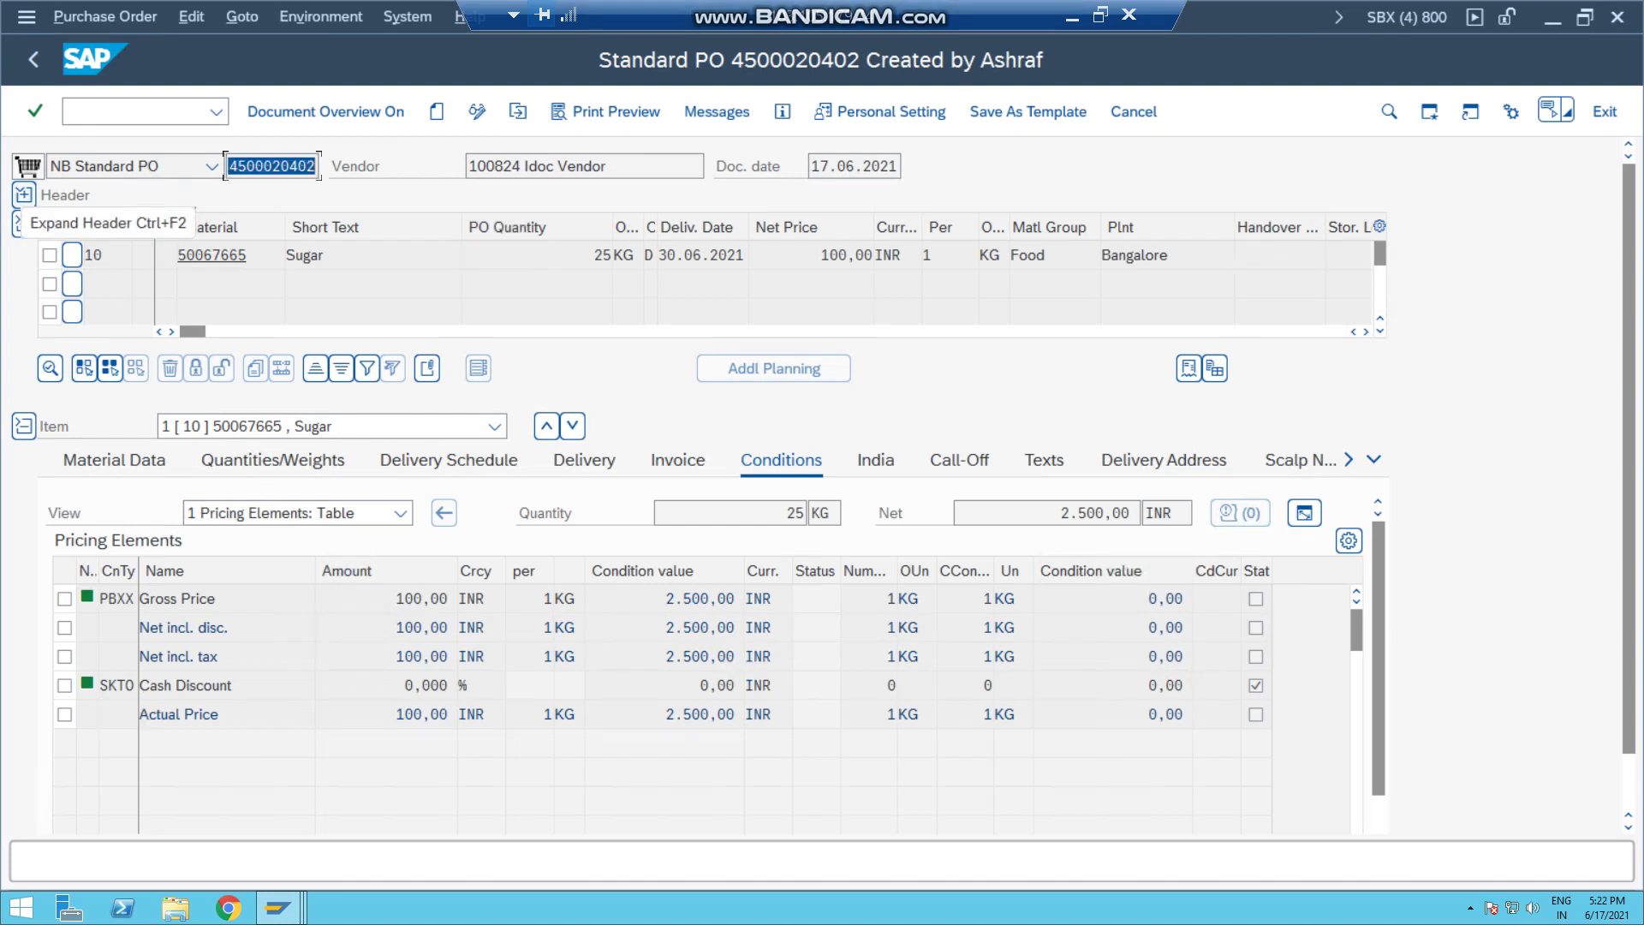